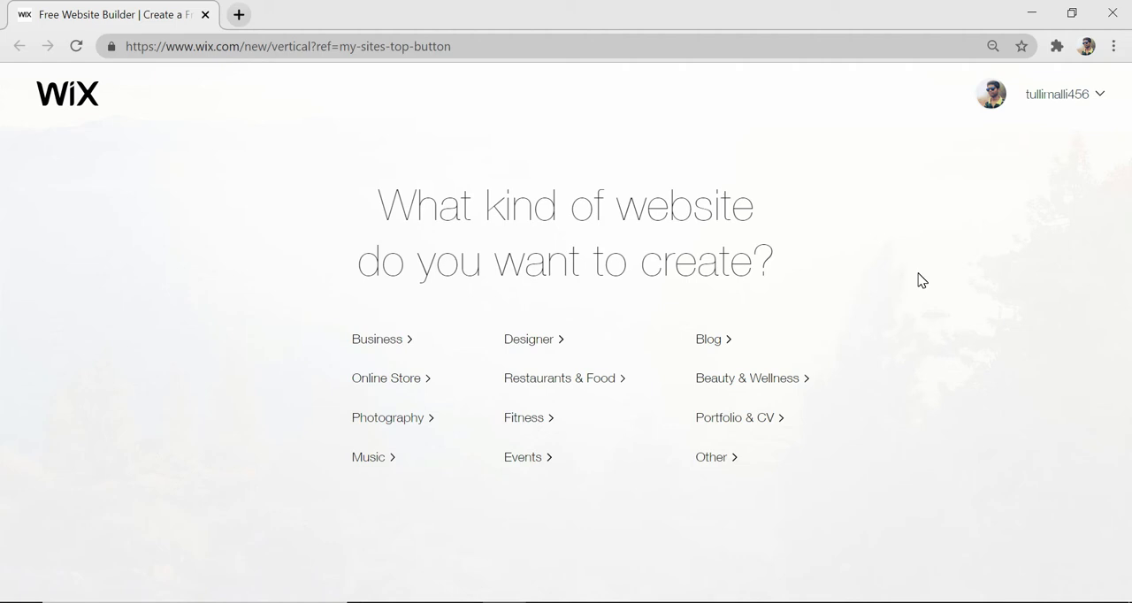
Start creating an Online Store website with the Editor and open its template gallery
mouse_move(1008, 102)
click(378, 381)
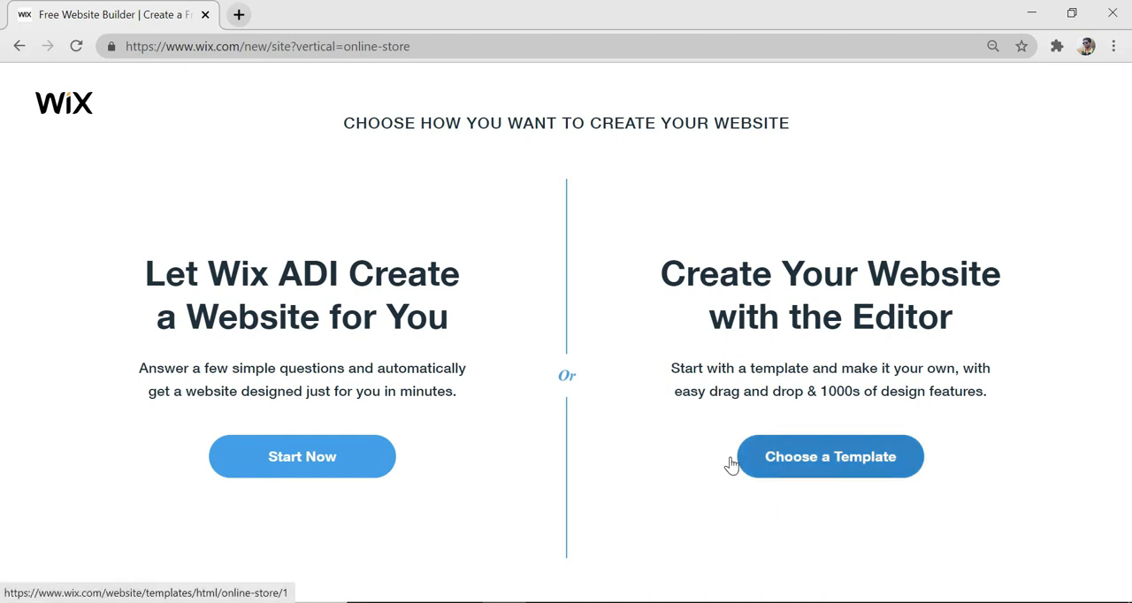
click(821, 462)
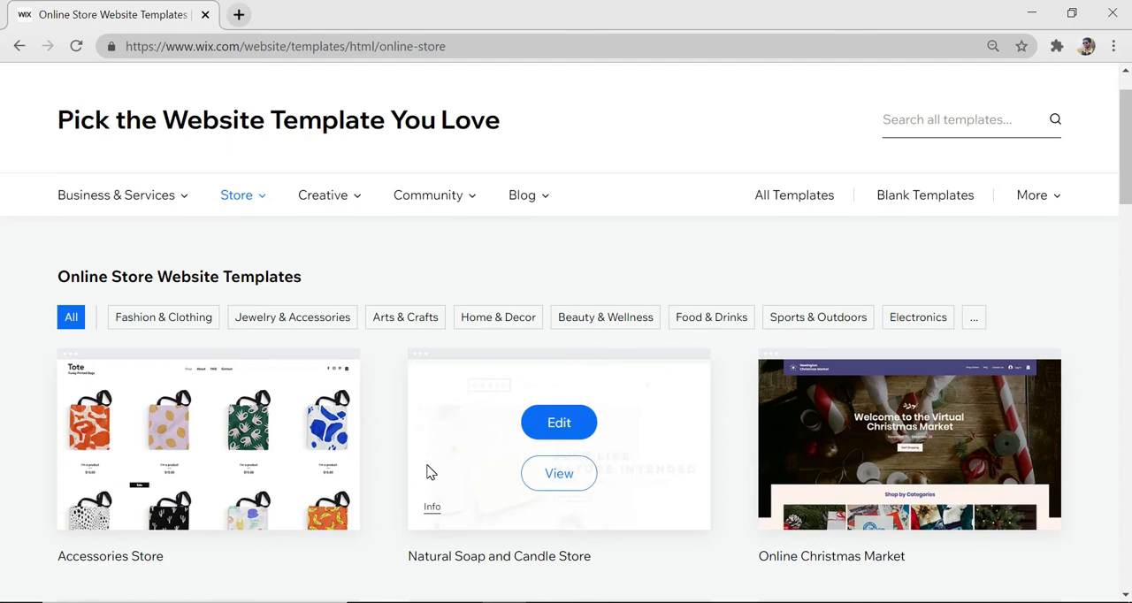
Browse the online store templates, switch to the blank templates and open Start from Scratch for editing
scroll(430, 473, down, 5)
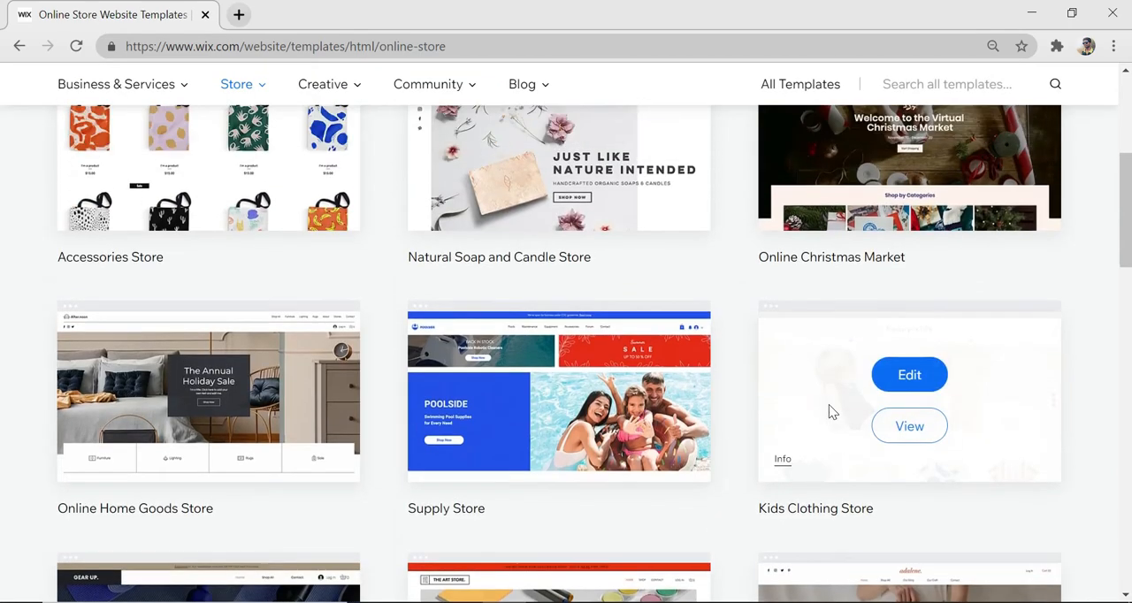
scroll(828, 404, up, 5)
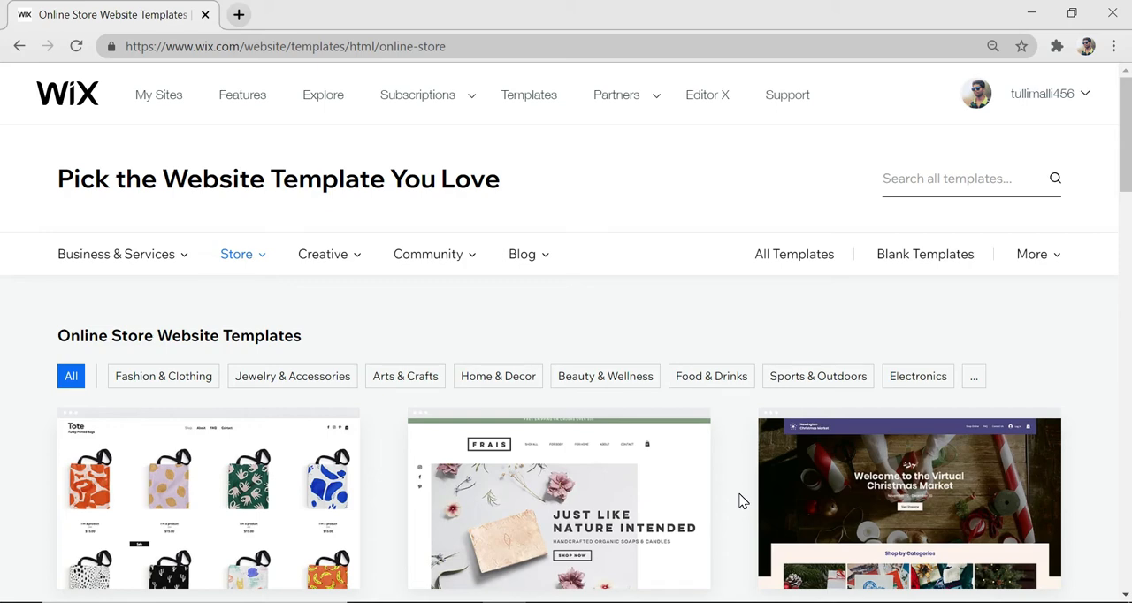
scroll(739, 500, down, 1)
scroll(761, 425, up, 1)
click(916, 264)
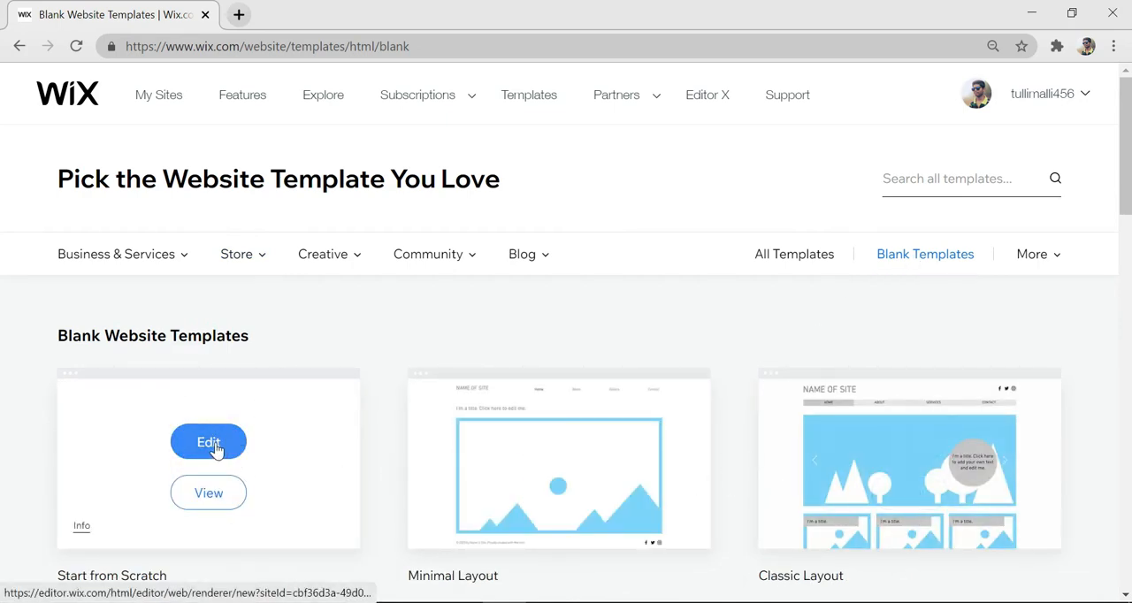
click(210, 447)
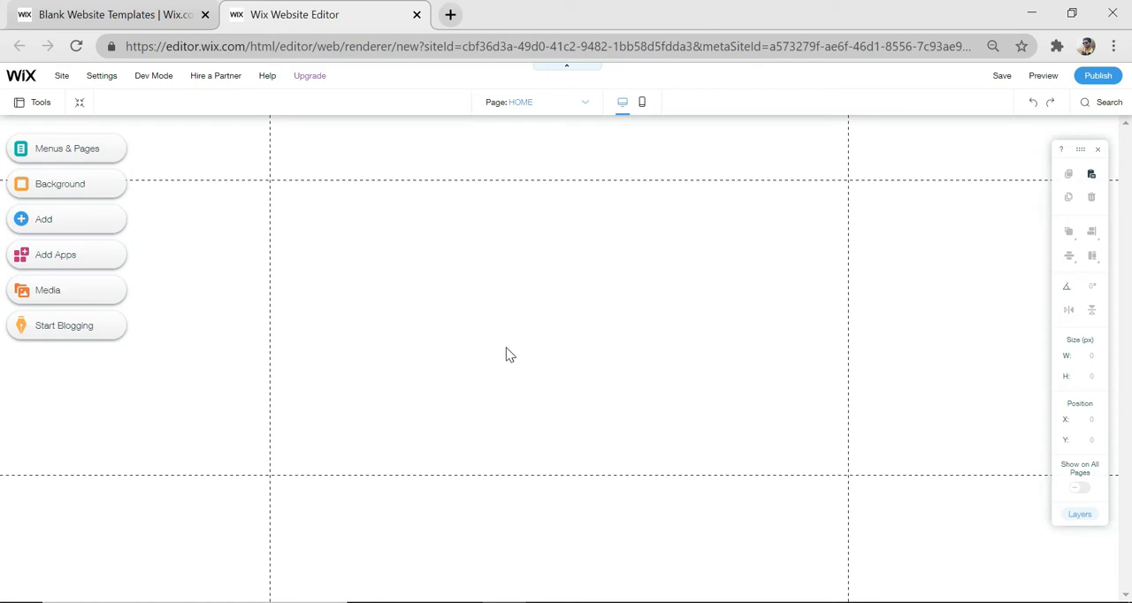
Close the floating editing toolbar and extend the height of the blank home page downward
click(1097, 150)
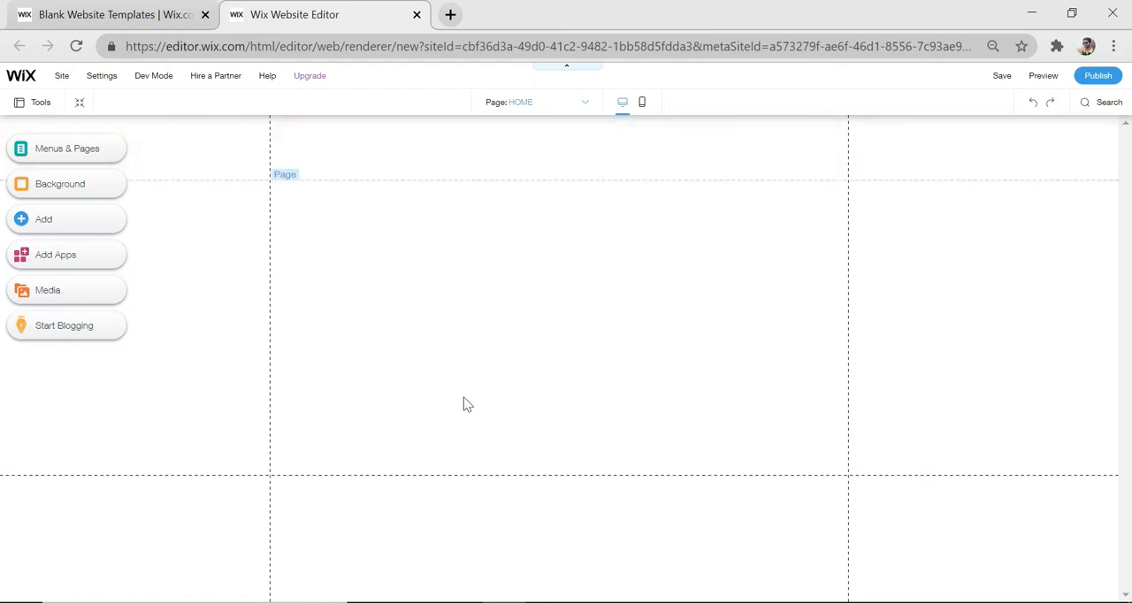
click(568, 336)
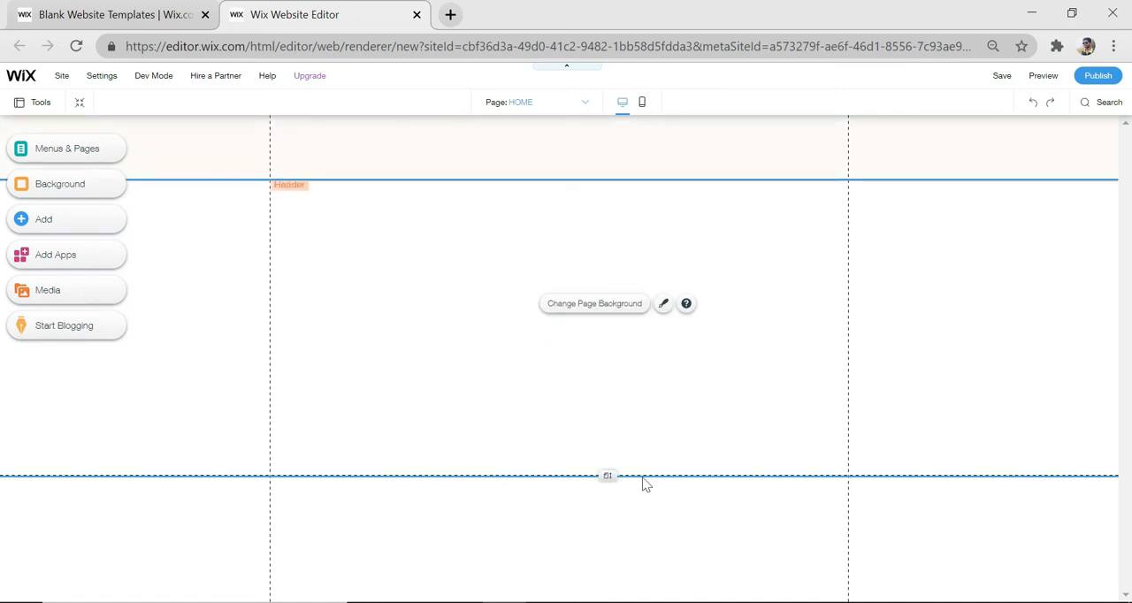
click(487, 338)
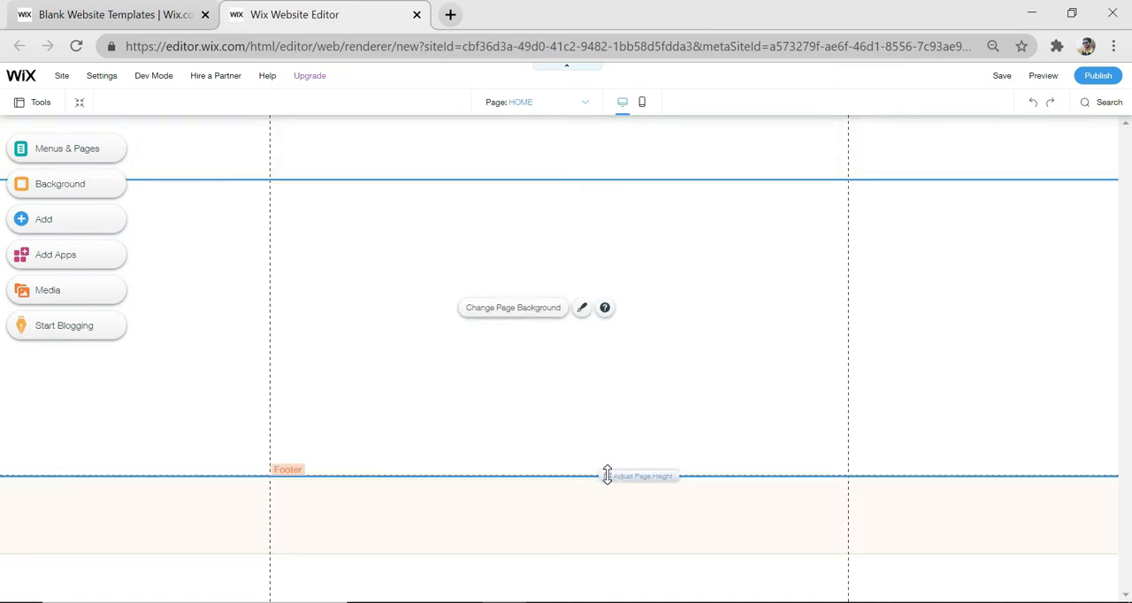
click(607, 476)
drag(607, 476, 605, 598)
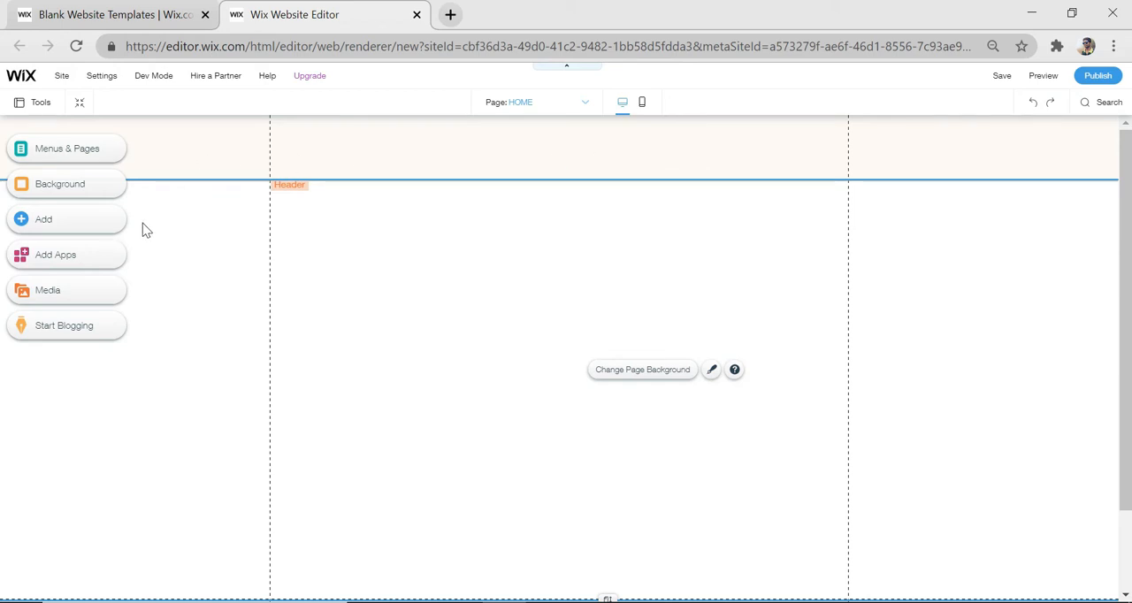
Add the light grey themed box to the upper part of the home page
click(75, 228)
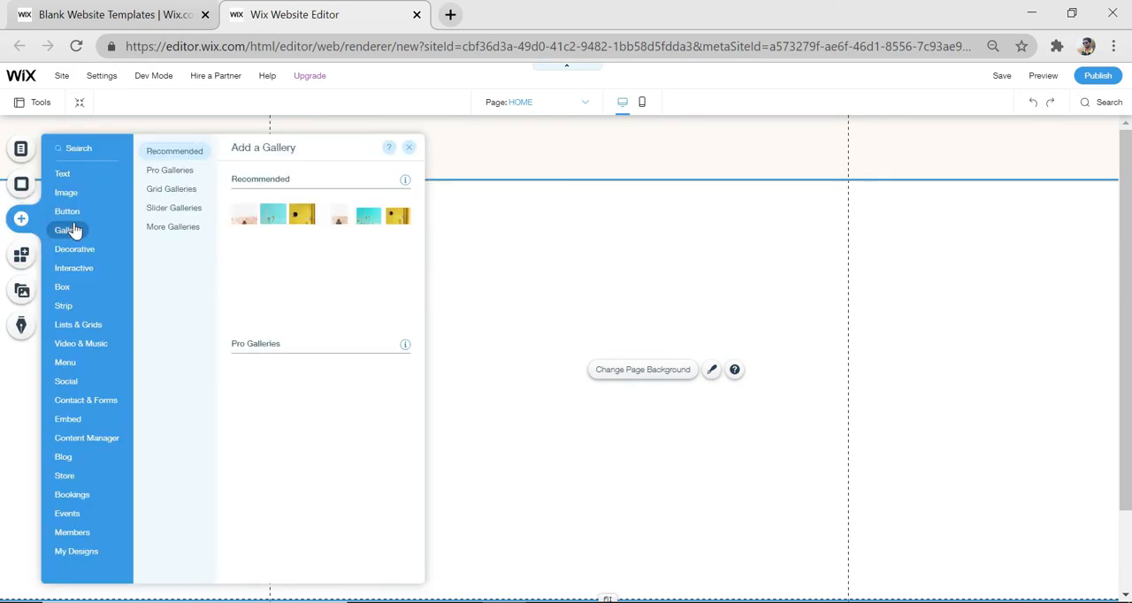
click(62, 290)
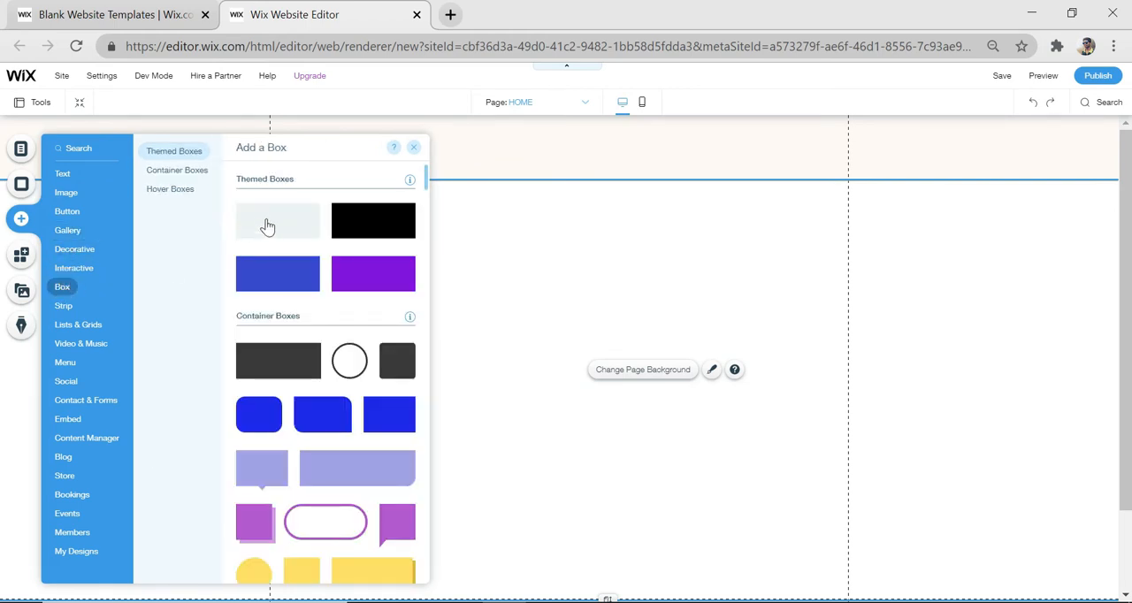
drag(267, 235, 571, 304)
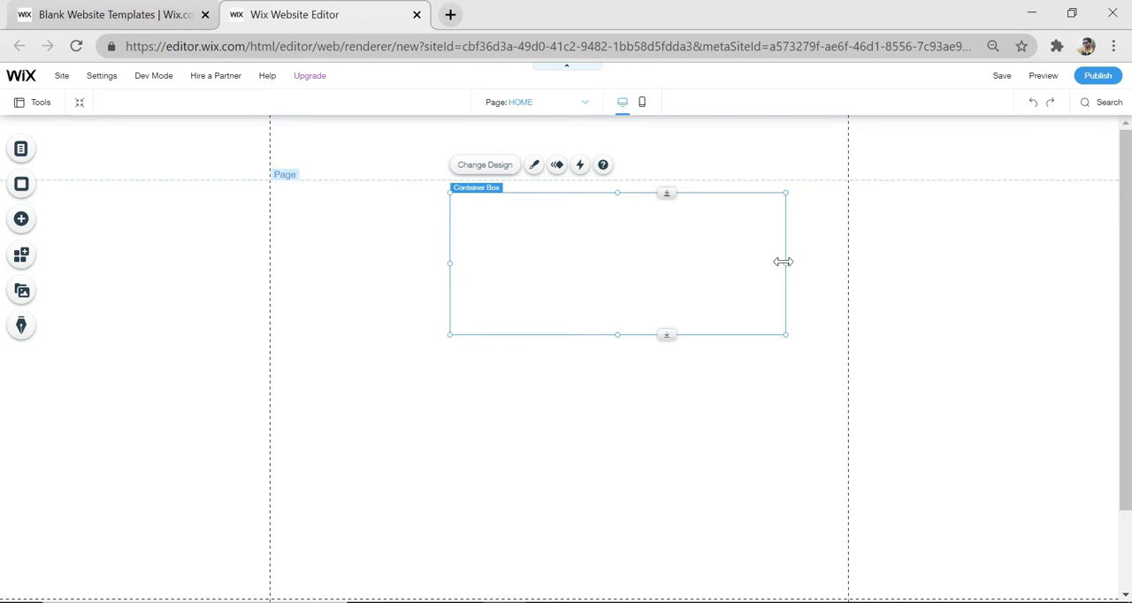
Stretch the container box across the full page width and position it as a shallow band over the header
drag(783, 262, 1113, 270)
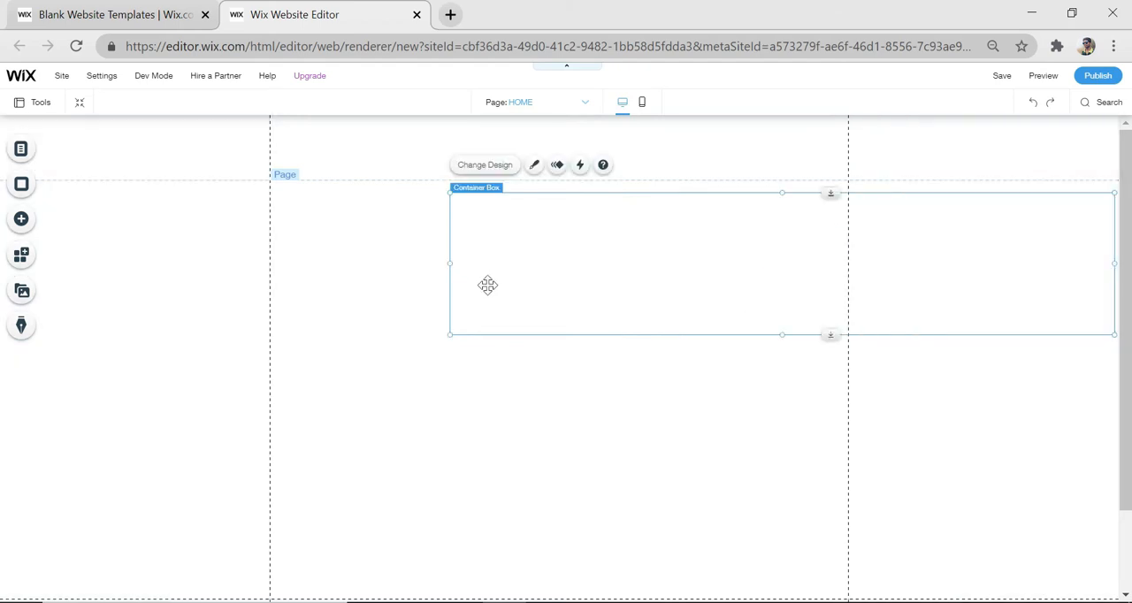
drag(448, 259, 41, 290)
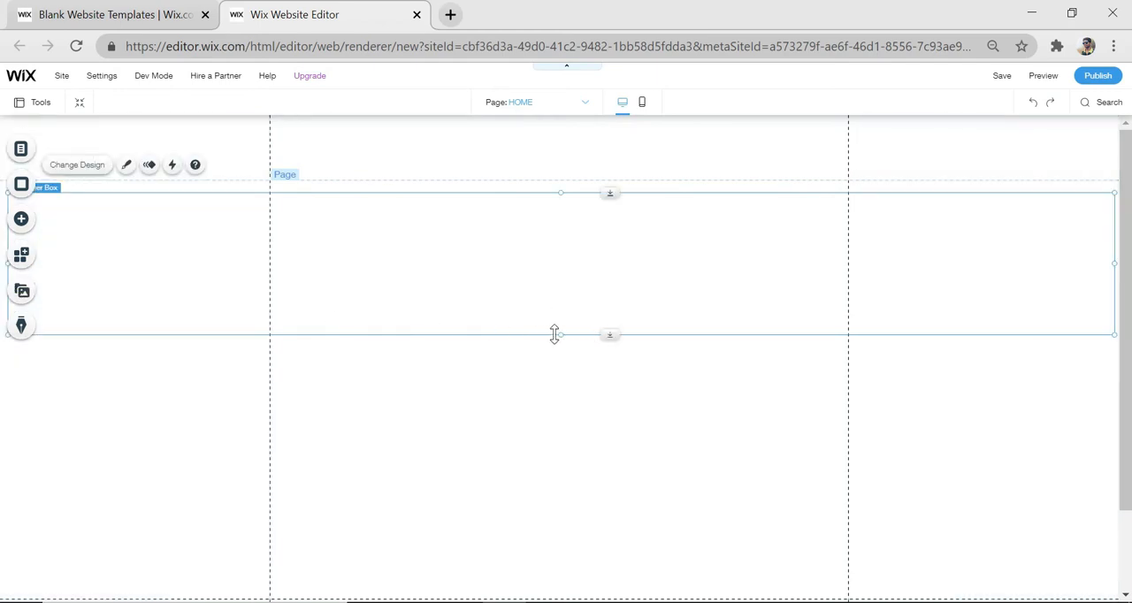
drag(558, 333, 549, 174)
drag(1108, 165, 1129, 174)
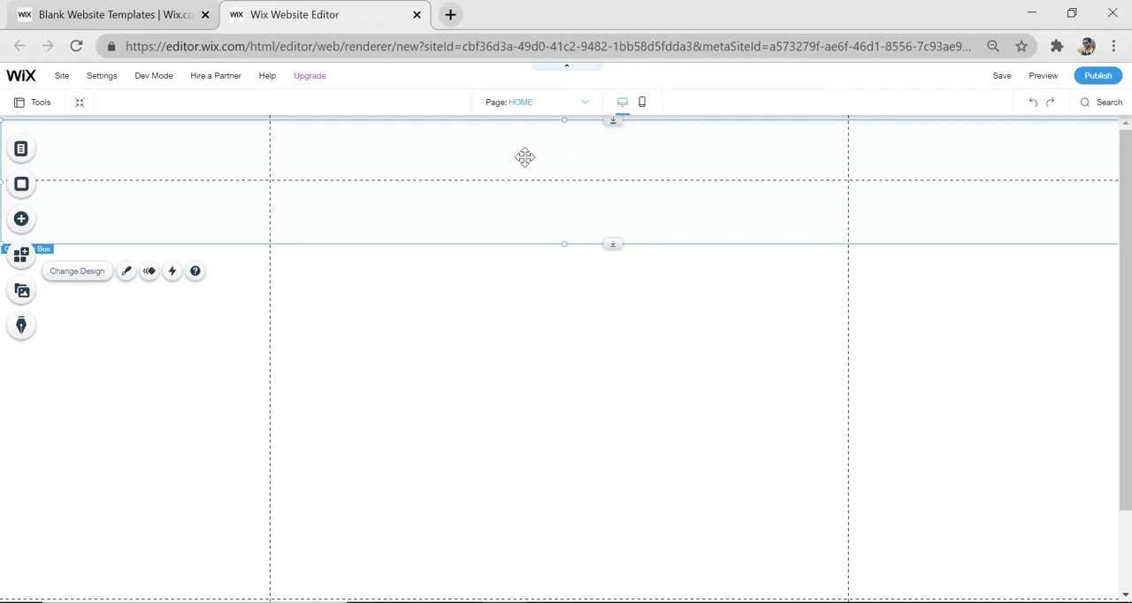
Add a Heading 3 text below the box, replace its text with "TRUE BAGS" and widen it to fit one line
click(21, 221)
click(61, 177)
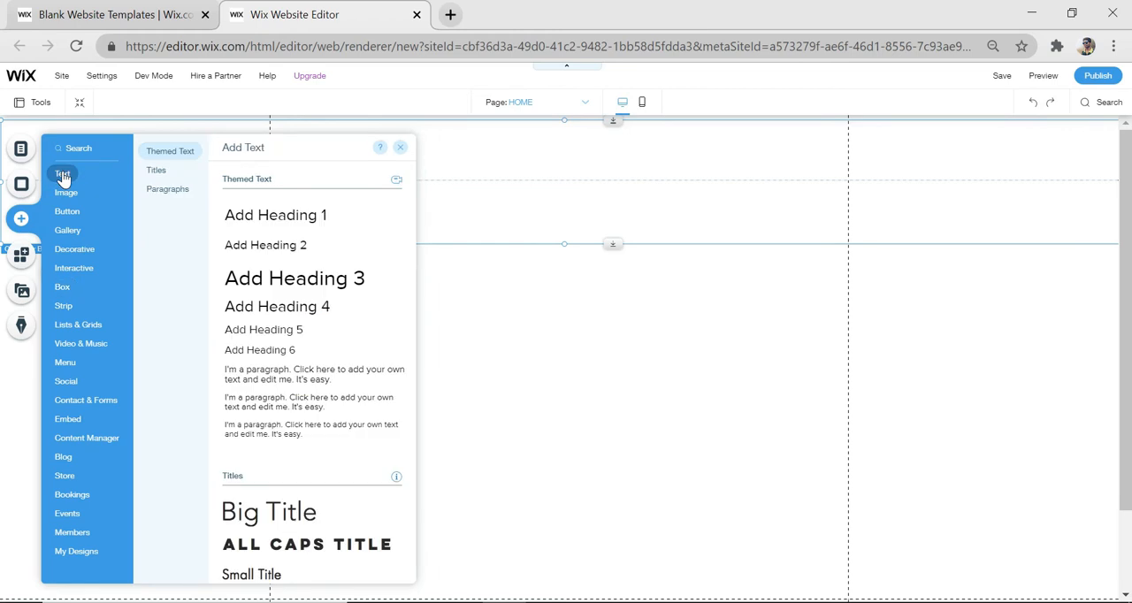
click(305, 283)
drag(329, 288, 561, 312)
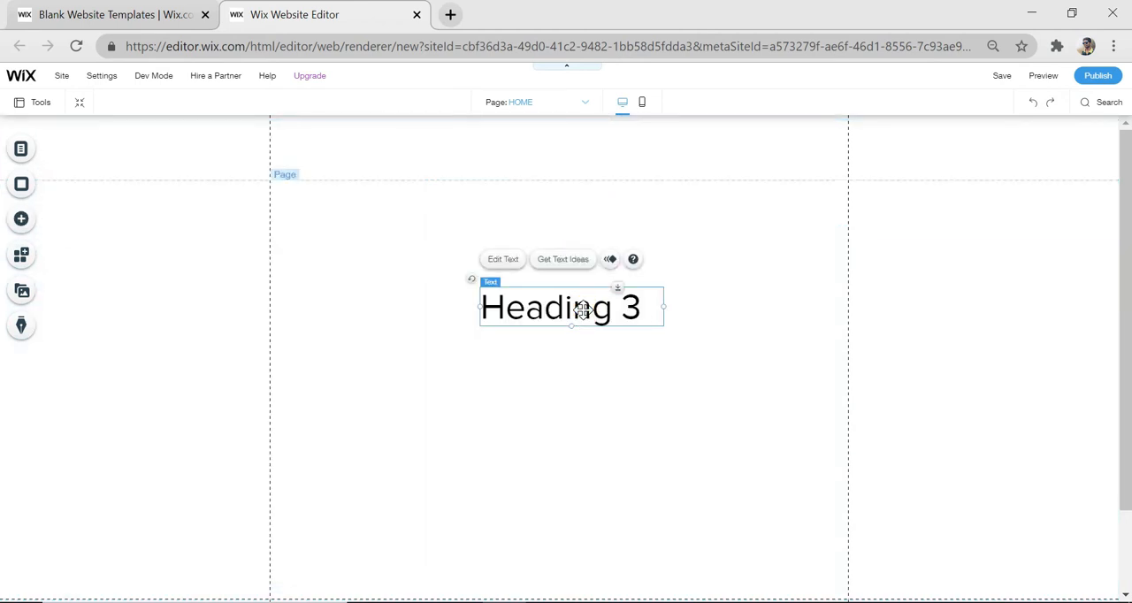
double_click(583, 308)
key(BackSpace)
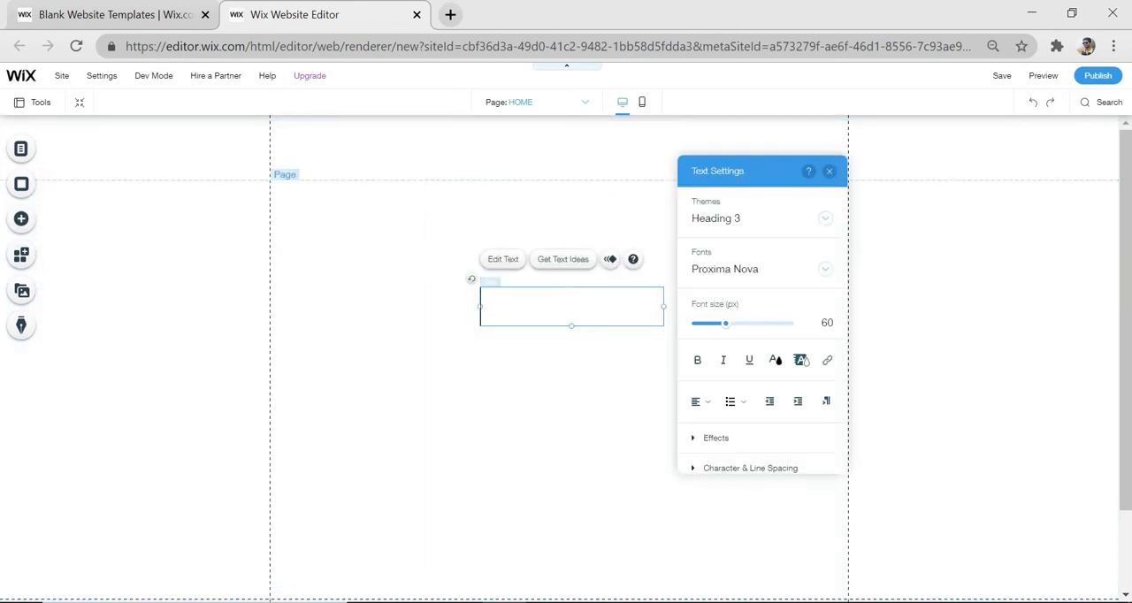
text(TRUE BAGS)
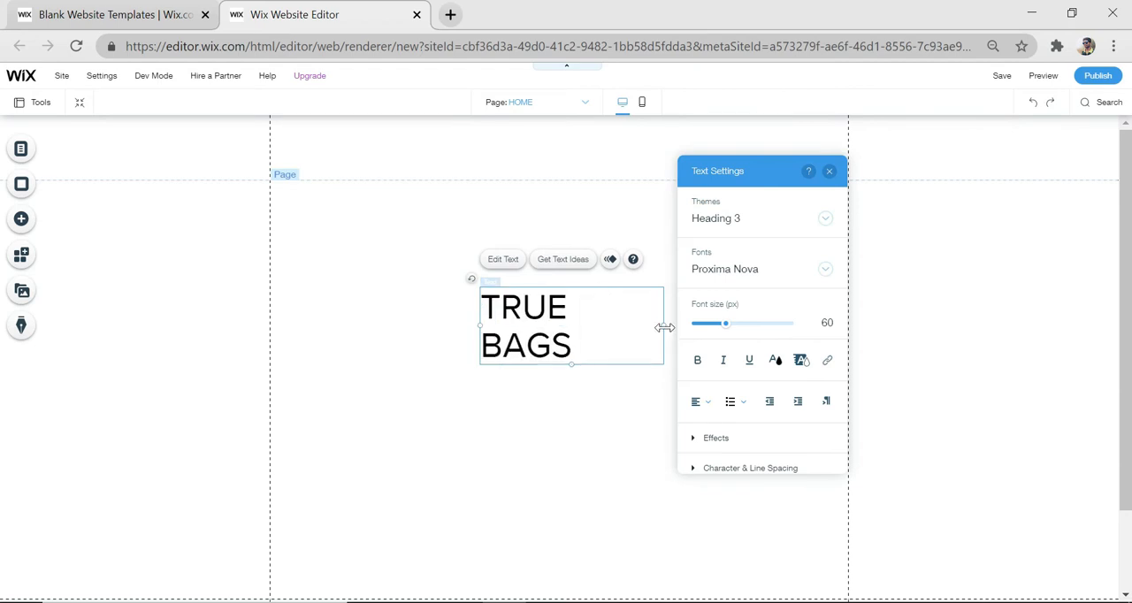
drag(664, 327, 794, 335)
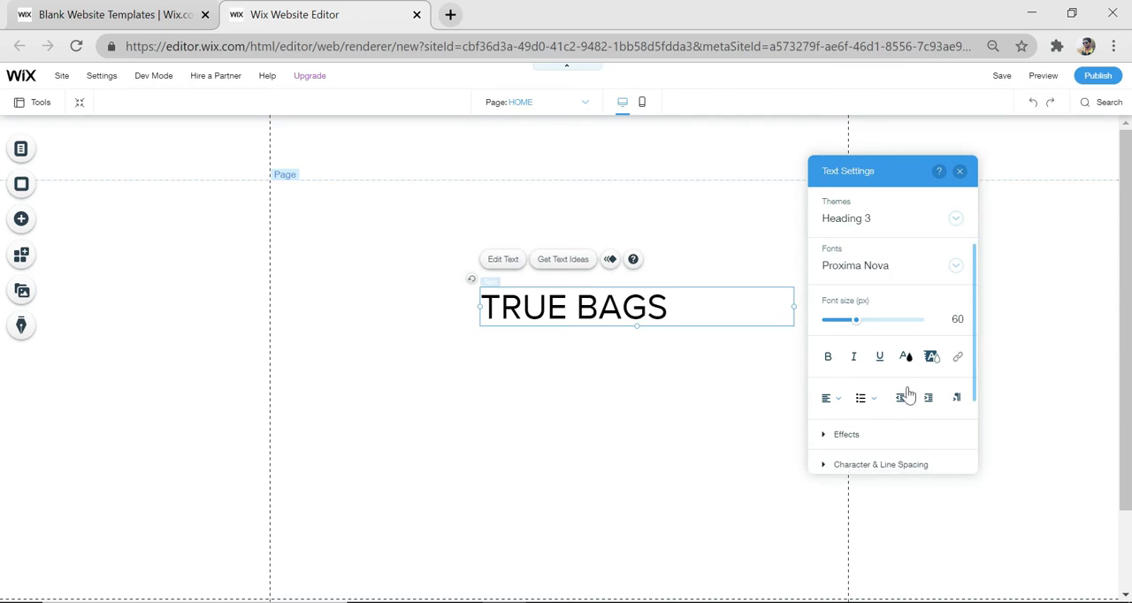
Set the font of the whole "TRUE BAGS" heading to Reklame Script and close the text settings
click(867, 218)
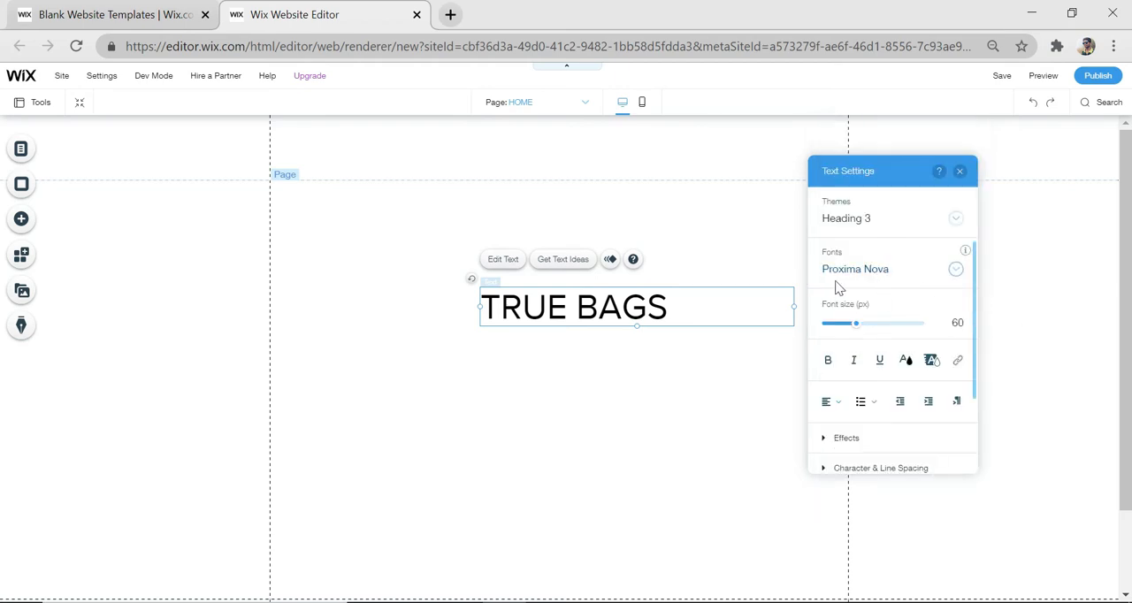
click(870, 274)
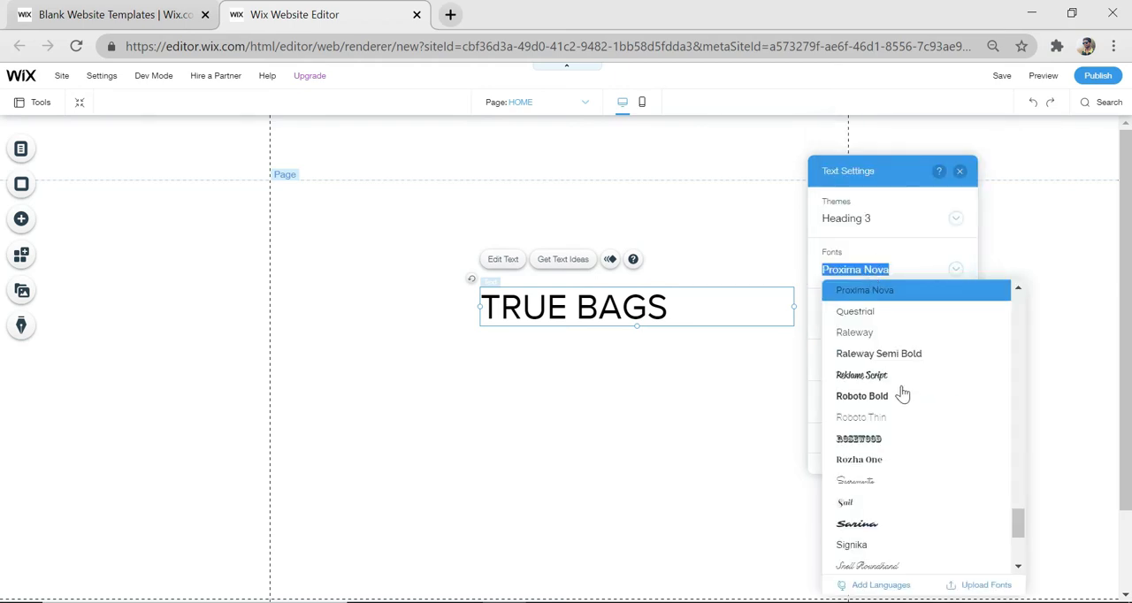
click(876, 375)
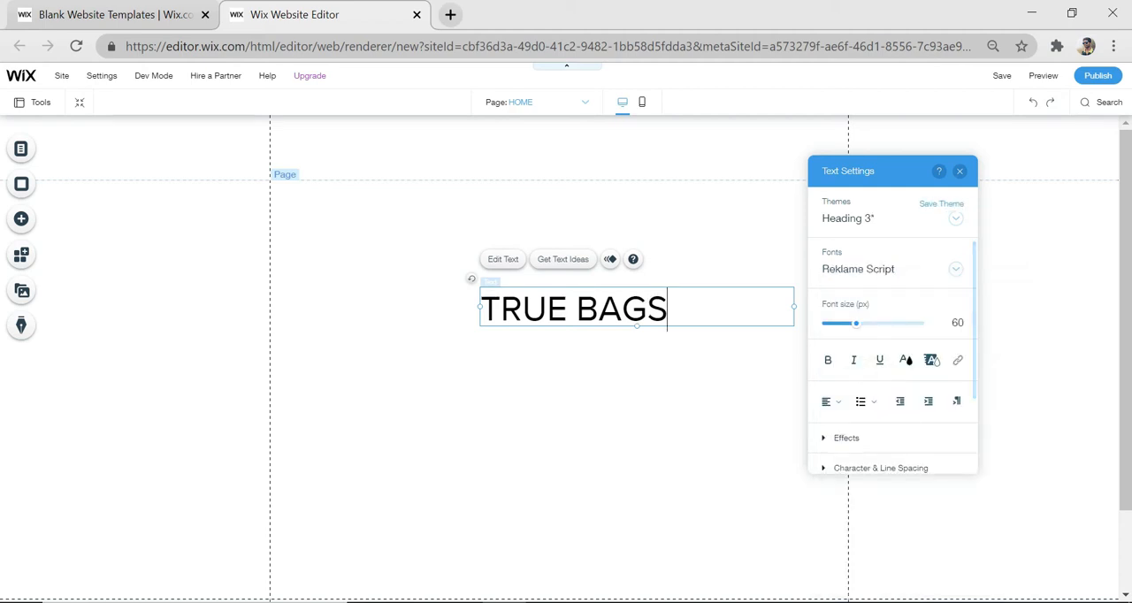
key(ctrl+a)
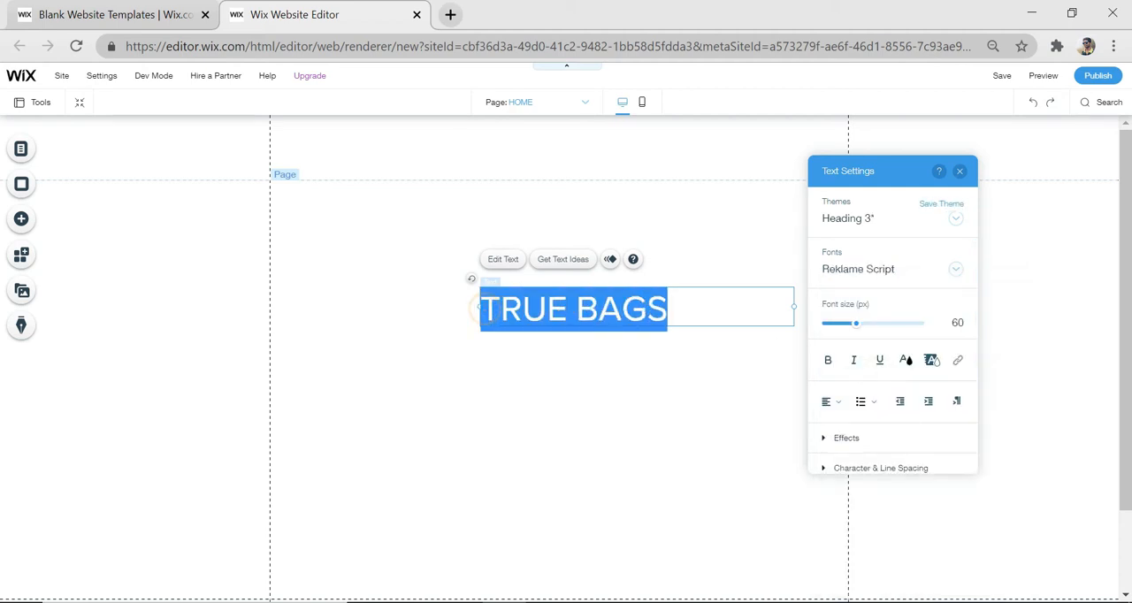
click(849, 271)
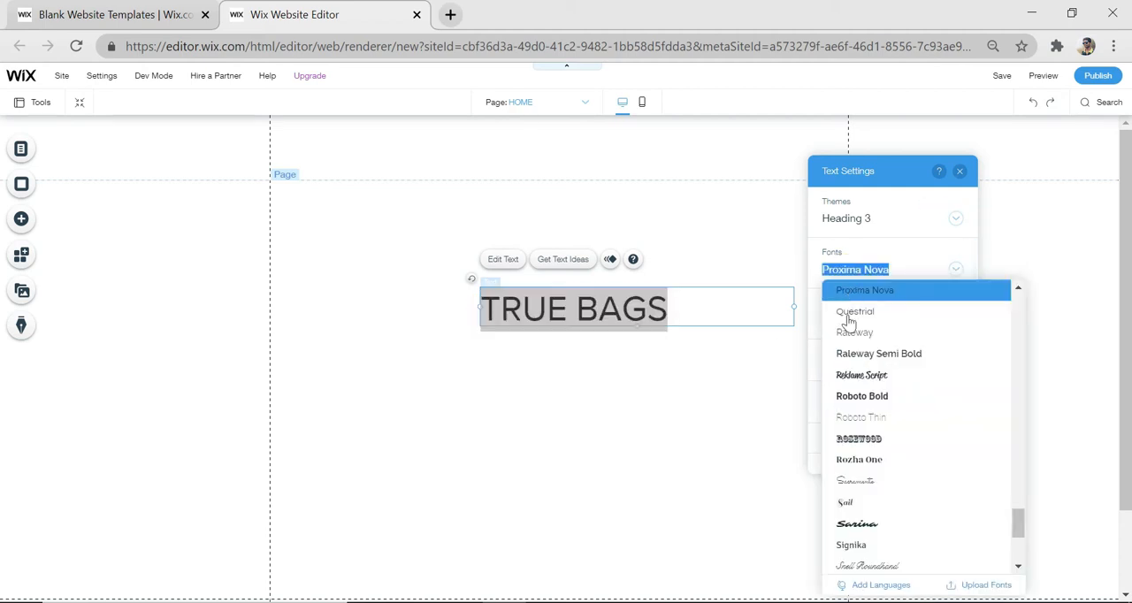
click(854, 375)
click(580, 309)
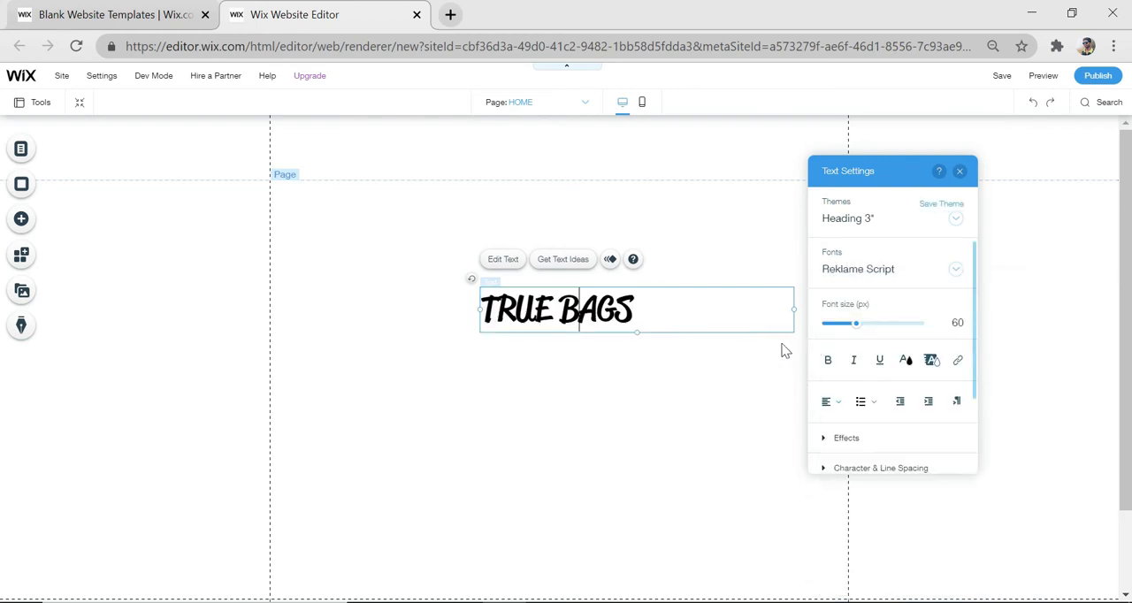
click(644, 307)
scroll(920, 365, down, 1)
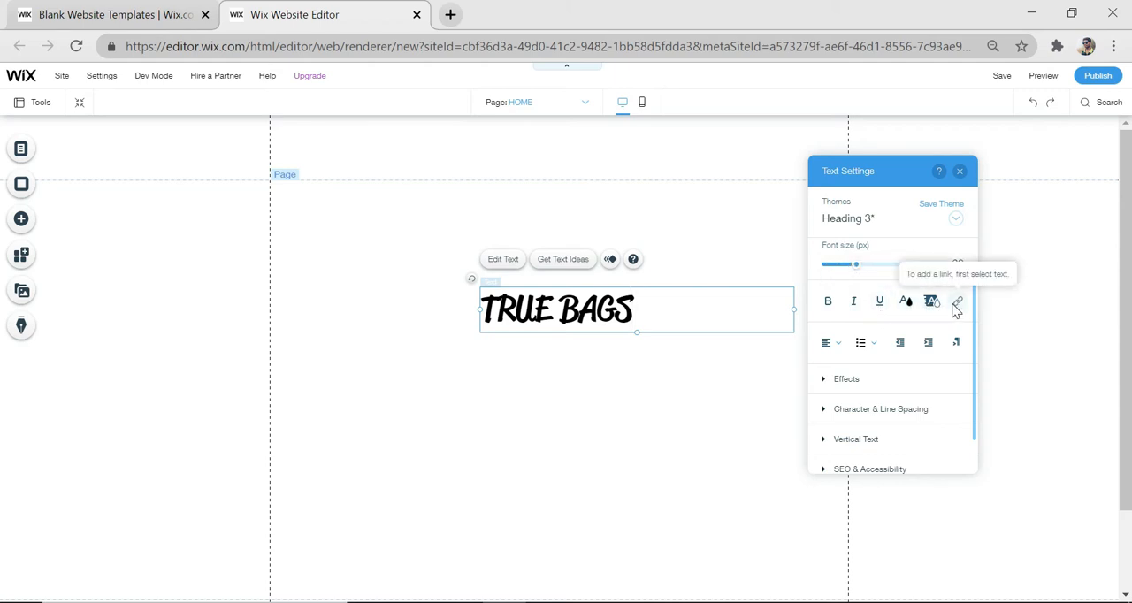
scroll(818, 380, down, 1)
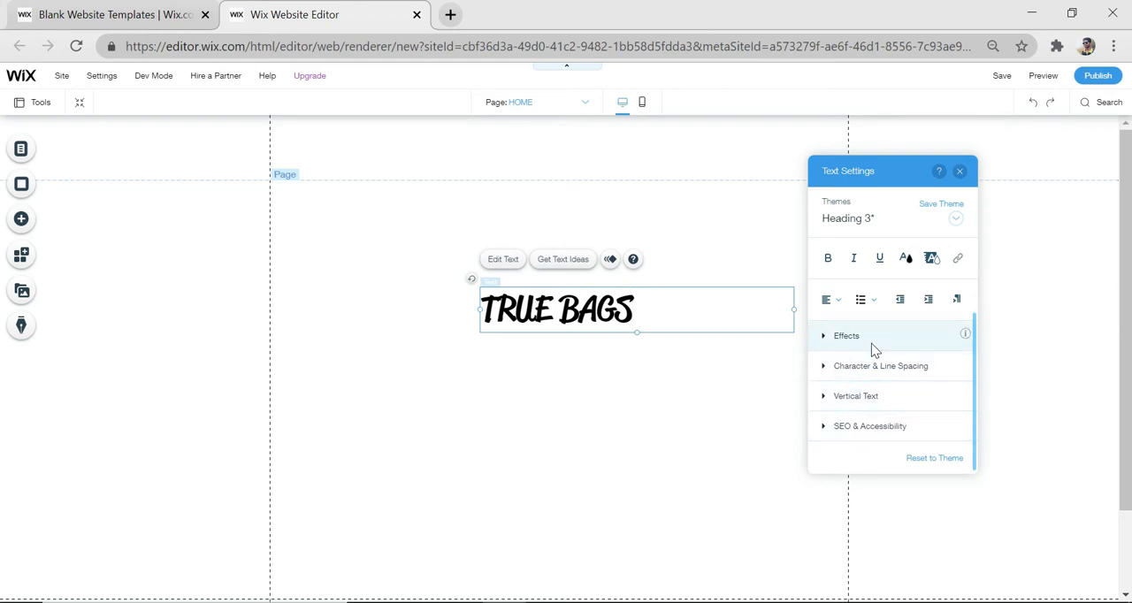
click(640, 367)
Move the "TRUE BAGS" heading into the container box, centred horizontally near the page top, and attach it
click(583, 314)
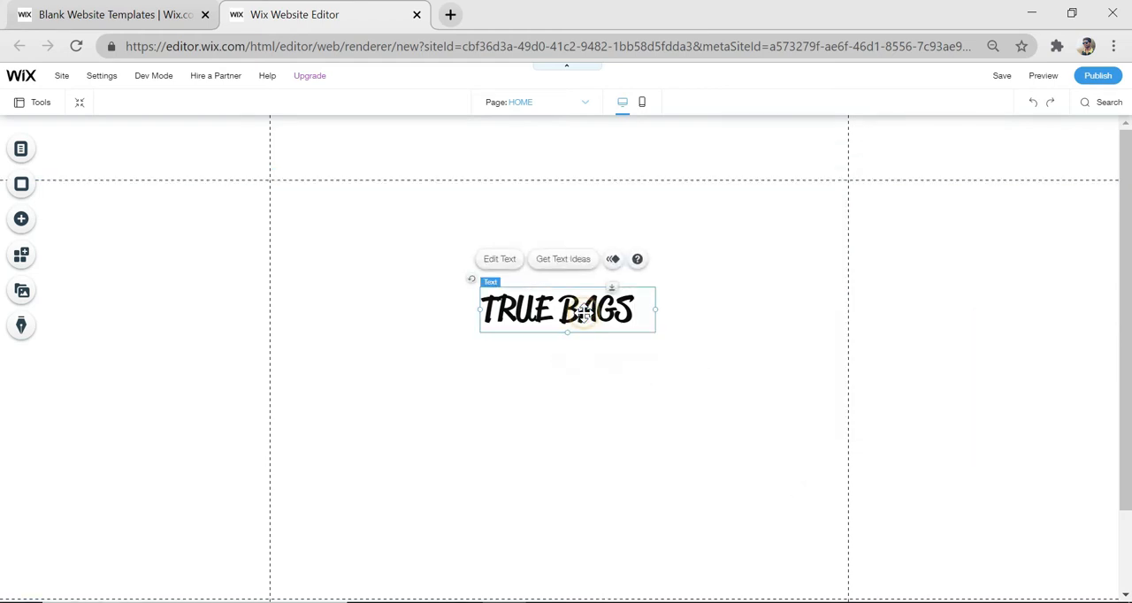
drag(582, 311, 580, 160)
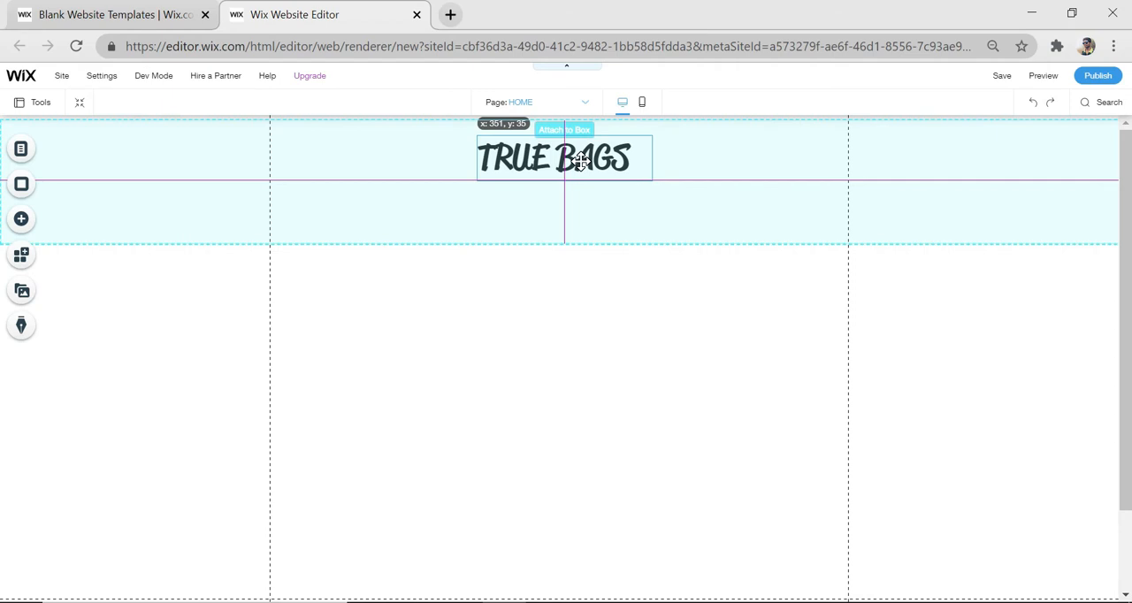
drag(580, 160, 580, 160)
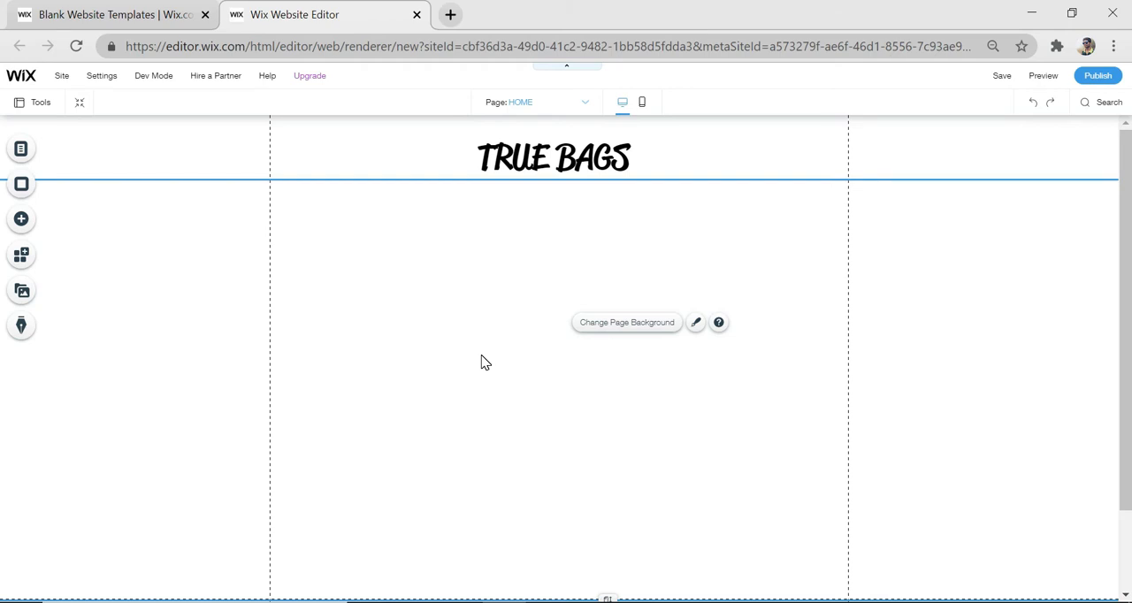
Add the plain black icon social bar and place it in the header box, left of the "TRUE BAGS" heading
click(22, 221)
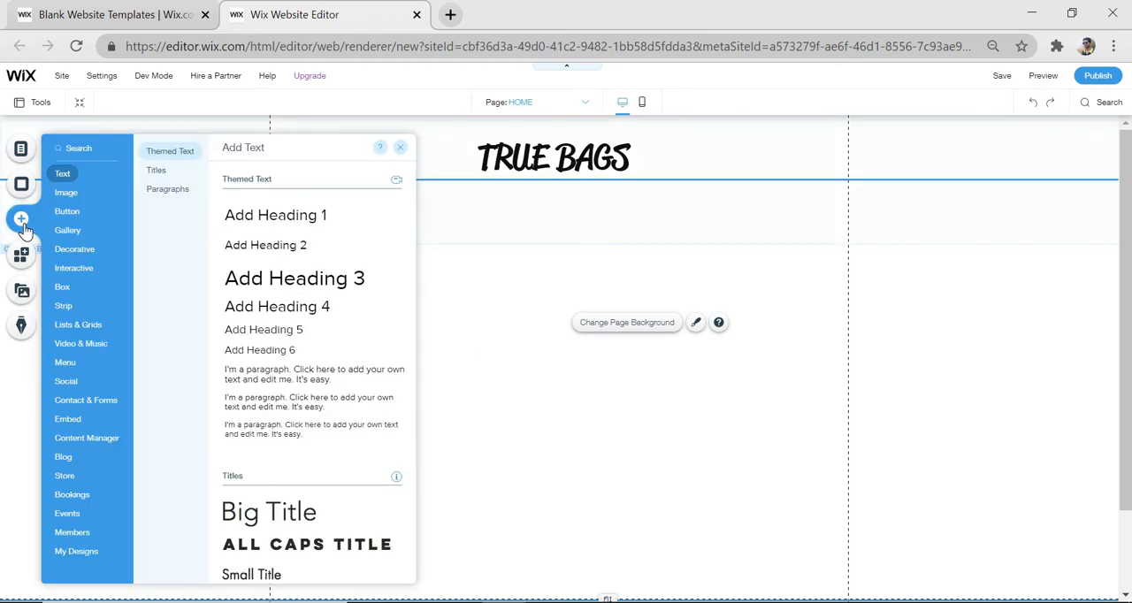
click(66, 386)
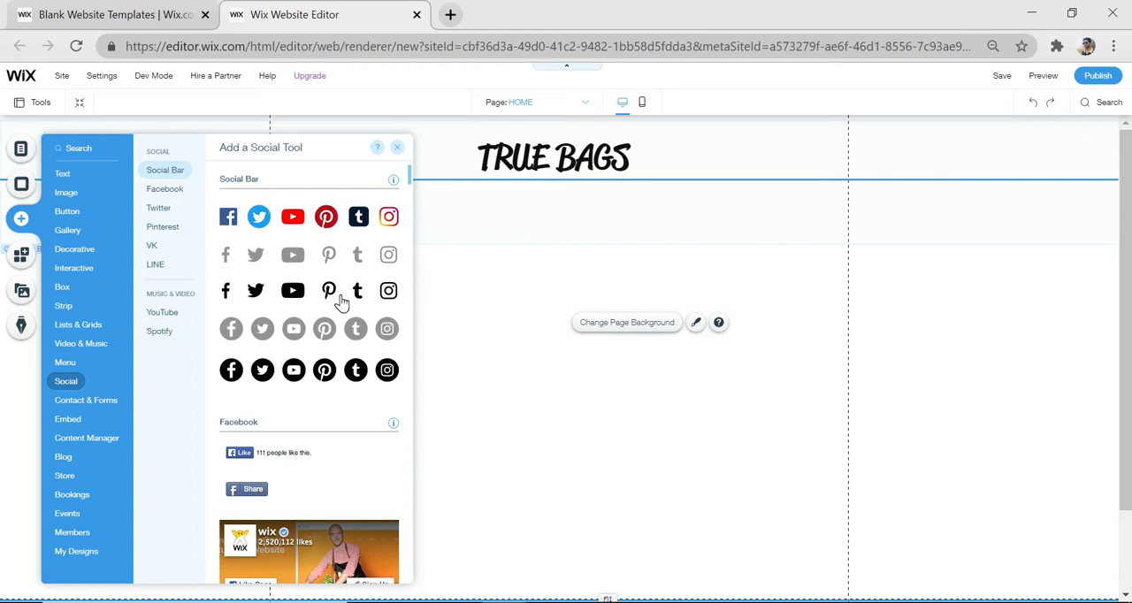
drag(329, 294, 538, 309)
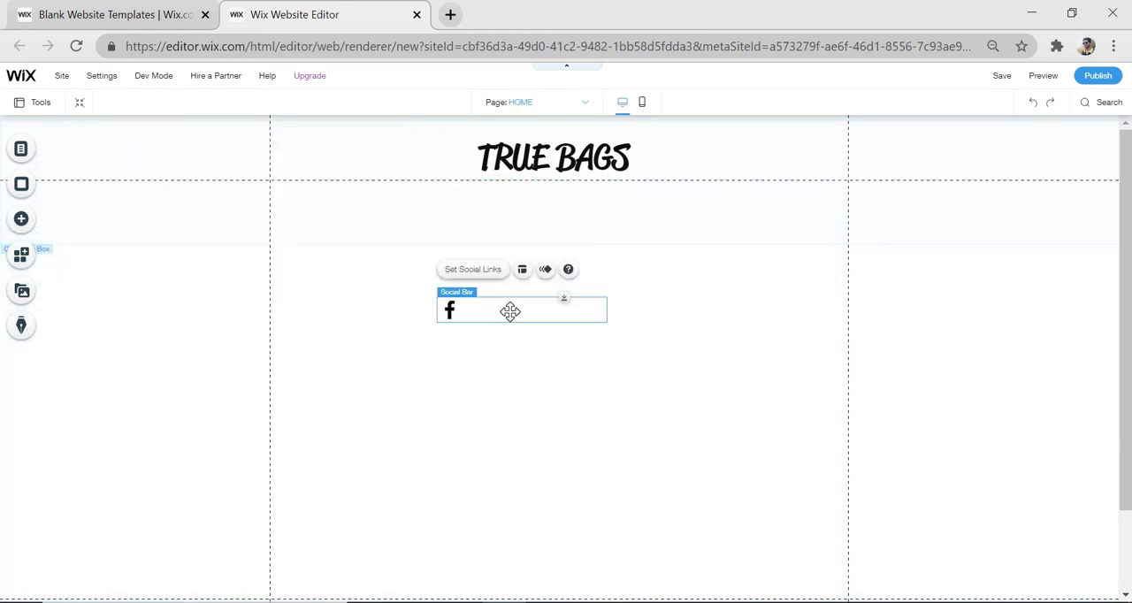
drag(511, 311, 124, 168)
click(695, 351)
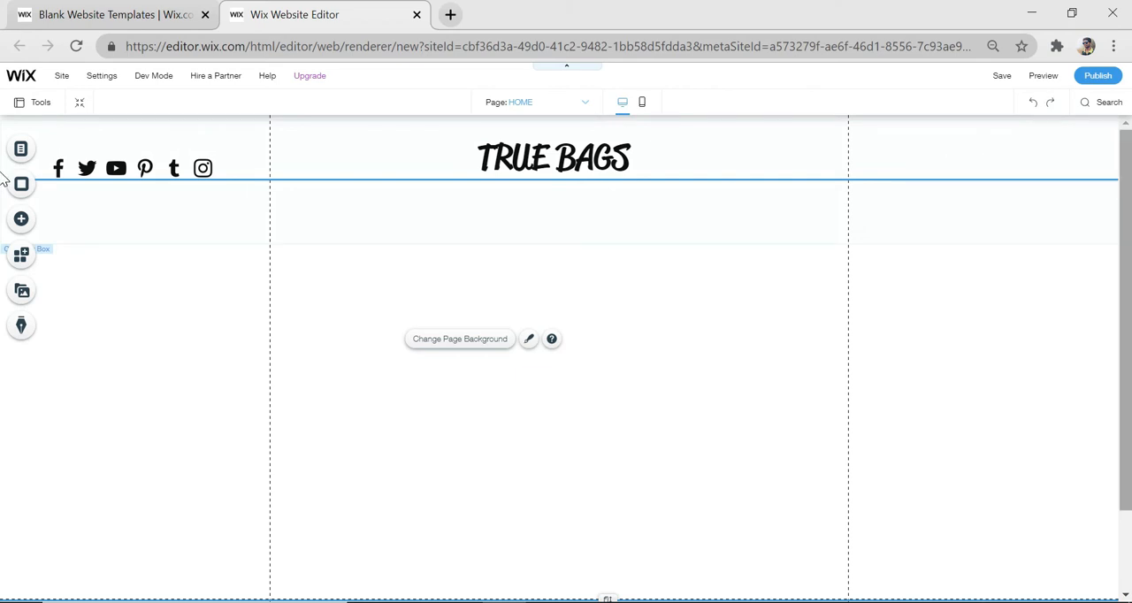
Add two new pages to the site menu and name them ALL ITEMS and CONTACT
click(706, 393)
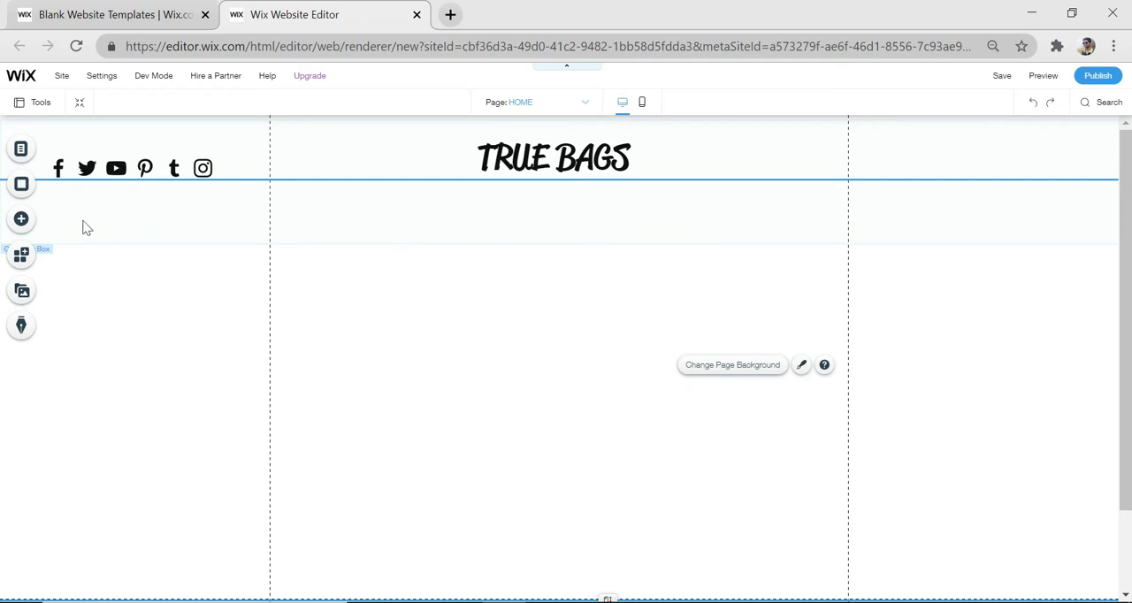
click(29, 151)
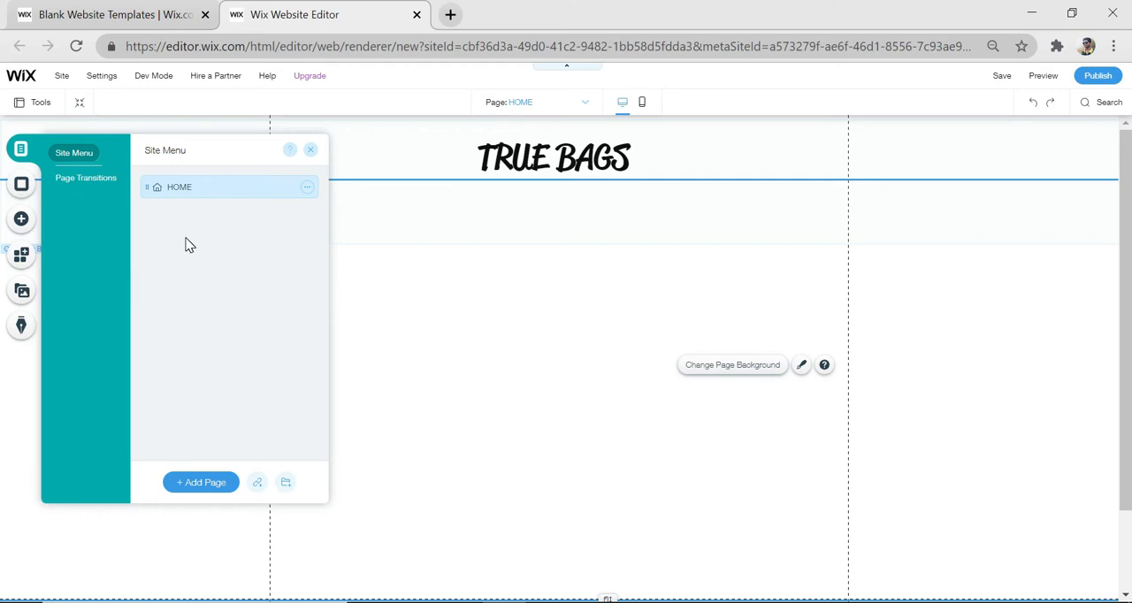
click(202, 482)
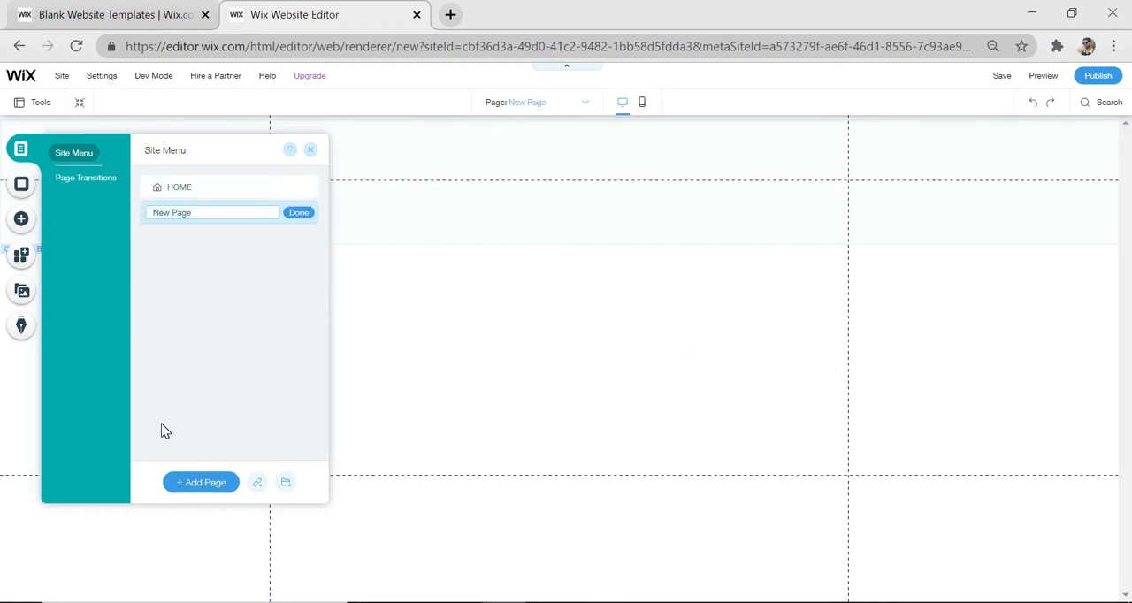
click(218, 485)
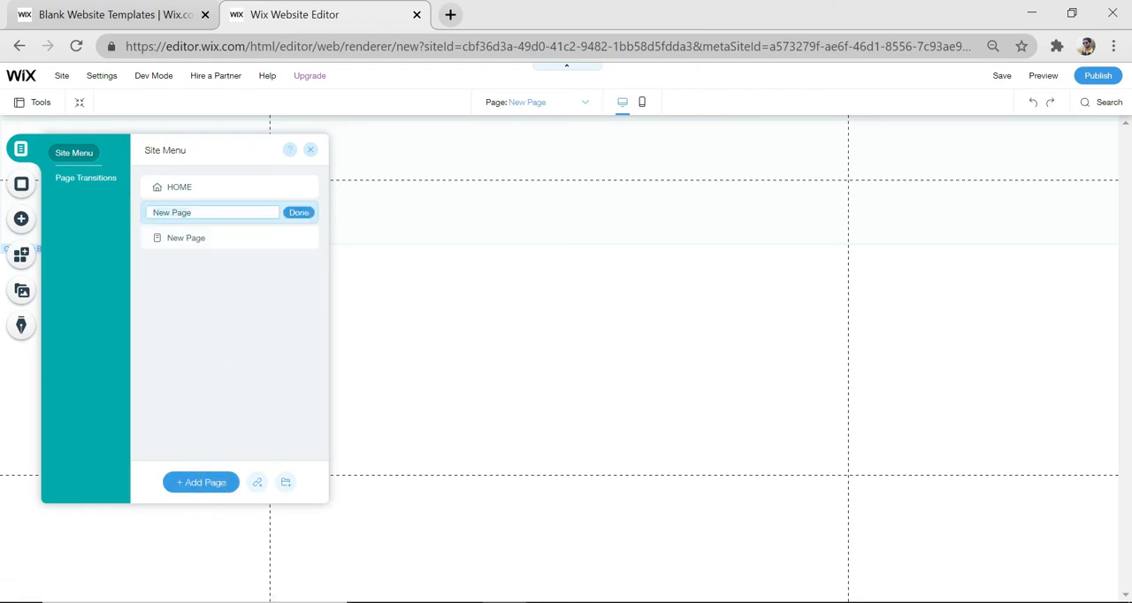
key(BackSpace)
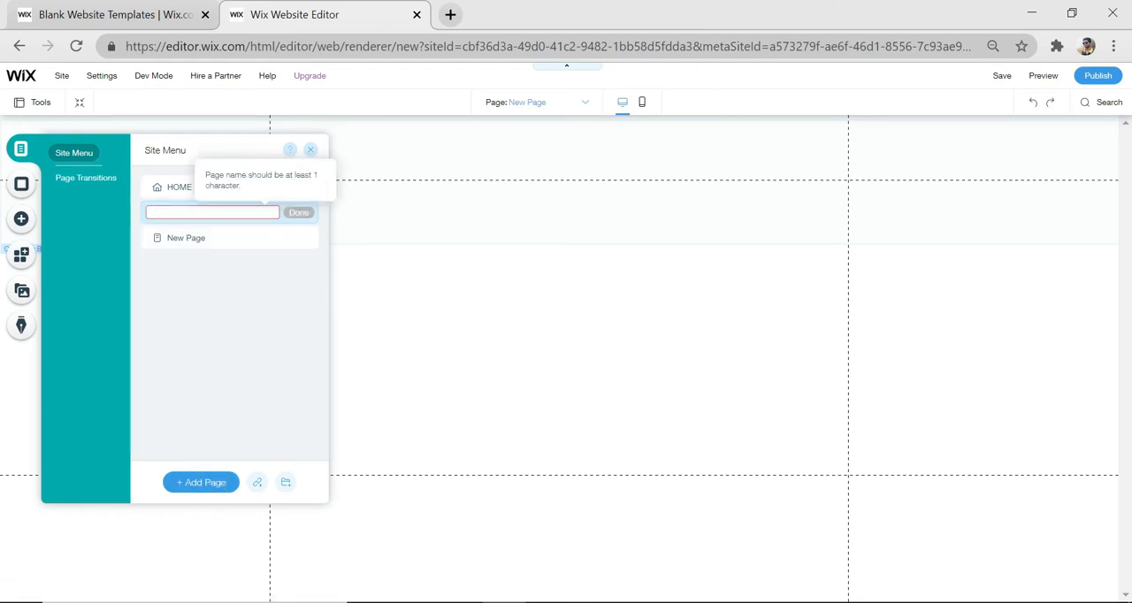
text(A)
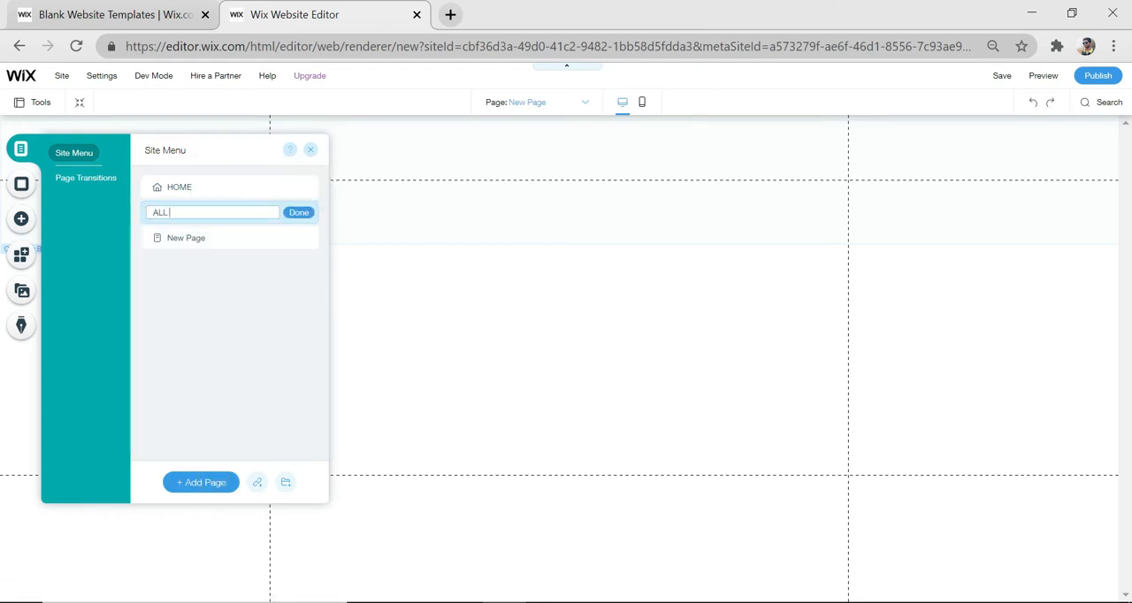
text(LL)
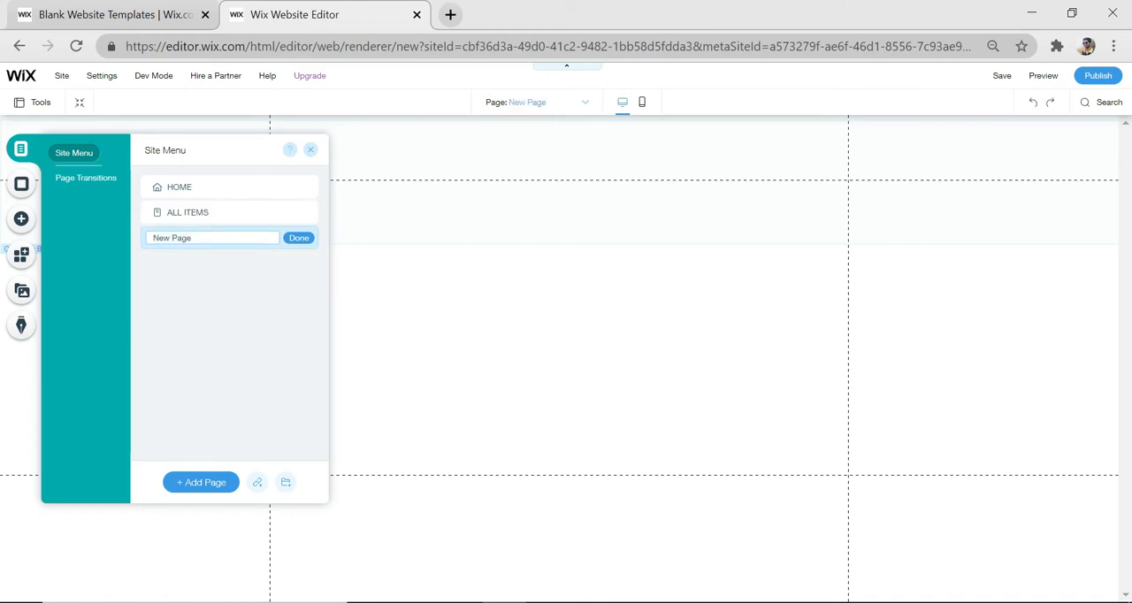
key(BackSpace)
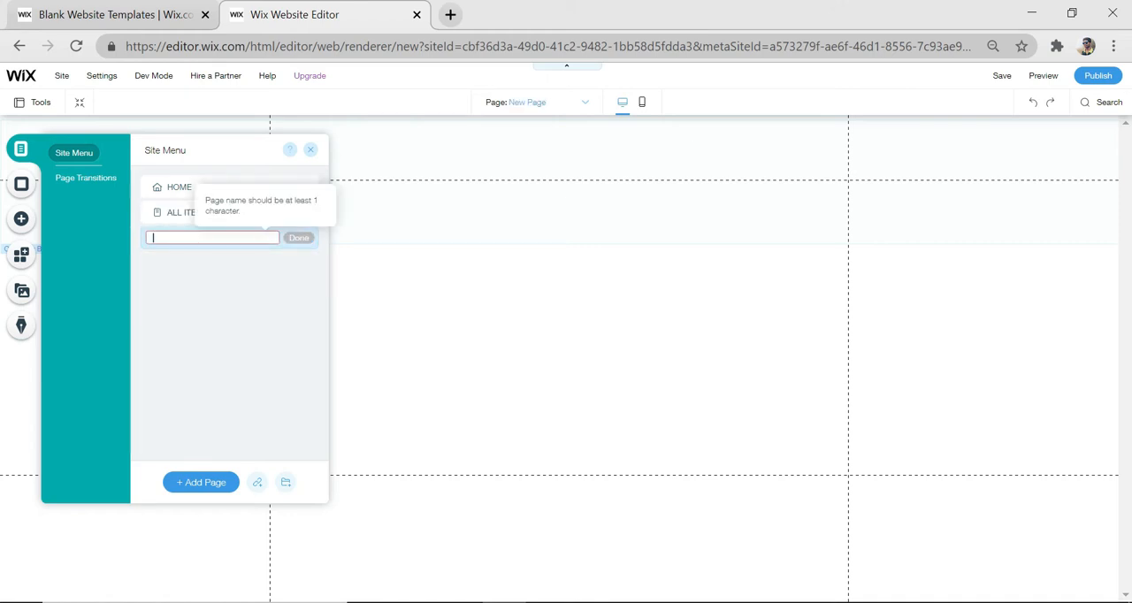
text(CONTACT)
key(Return)
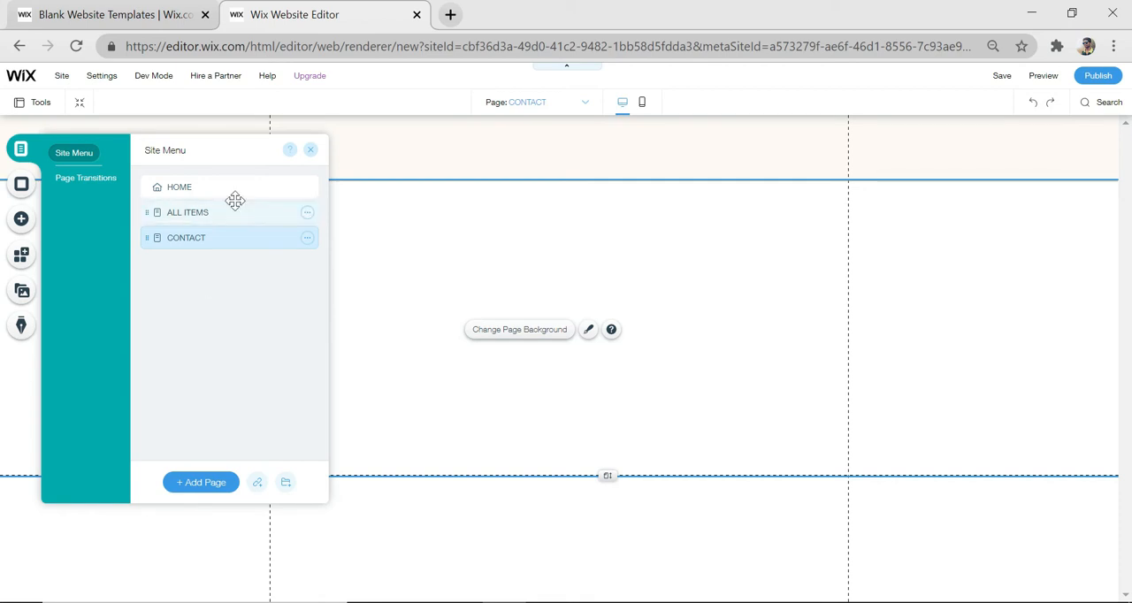
On the HOME page, add the serif horizontal menu with thin lines above its items and centre it below the "TRUE BAGS" heading
click(204, 189)
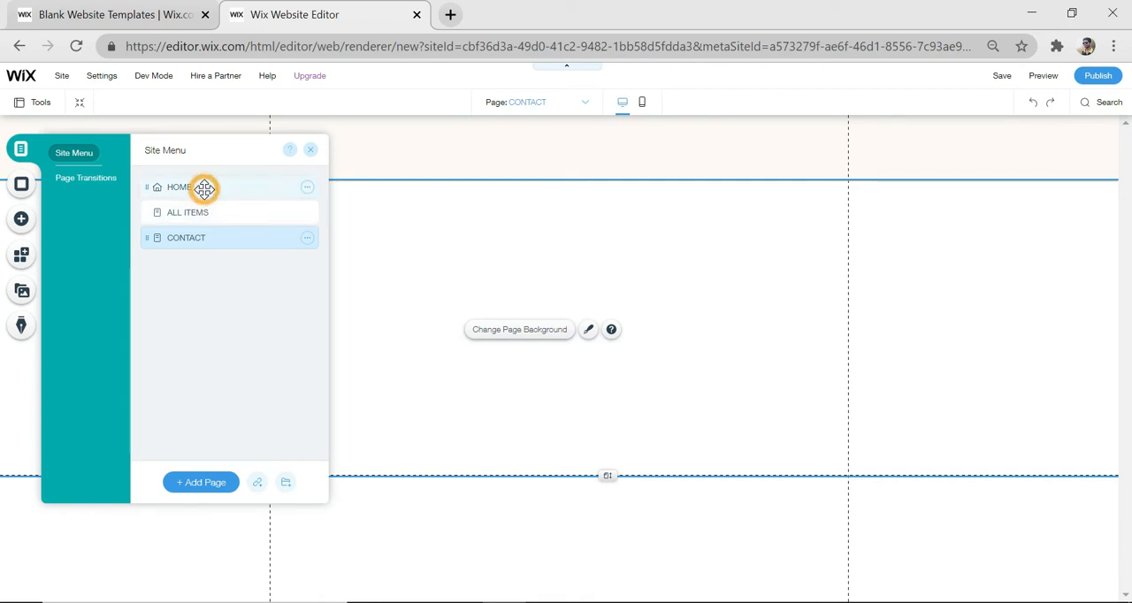
click(451, 281)
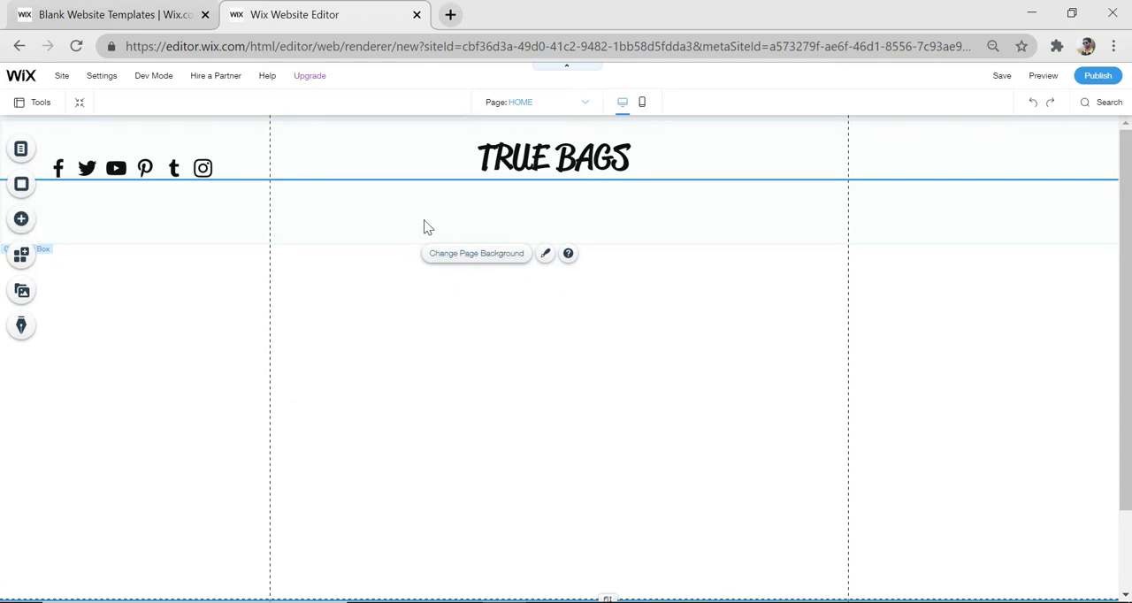
click(19, 223)
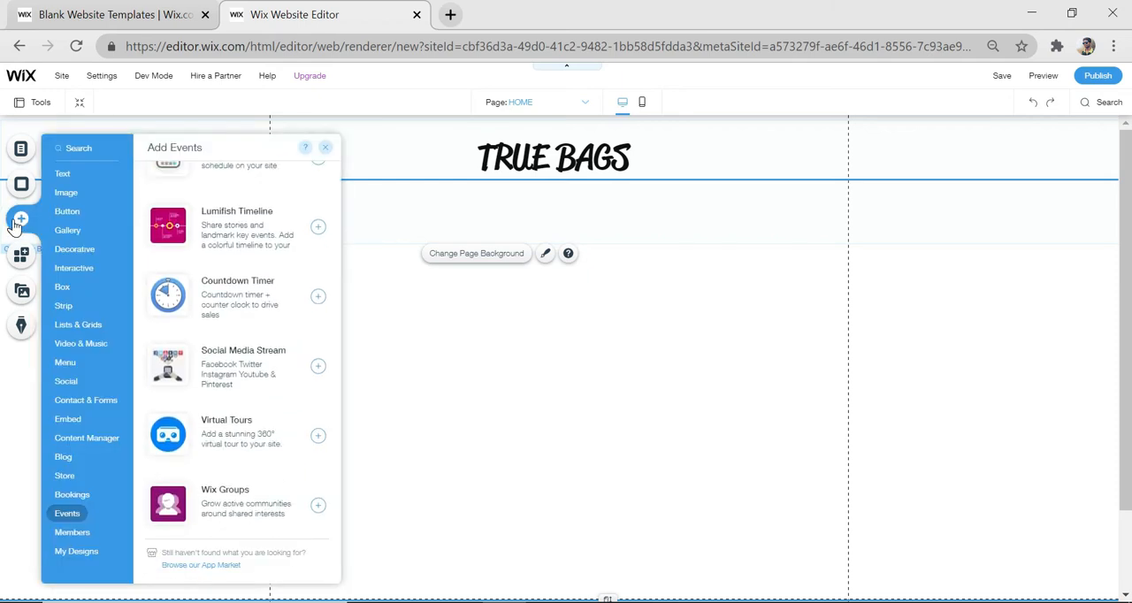
click(71, 345)
click(65, 364)
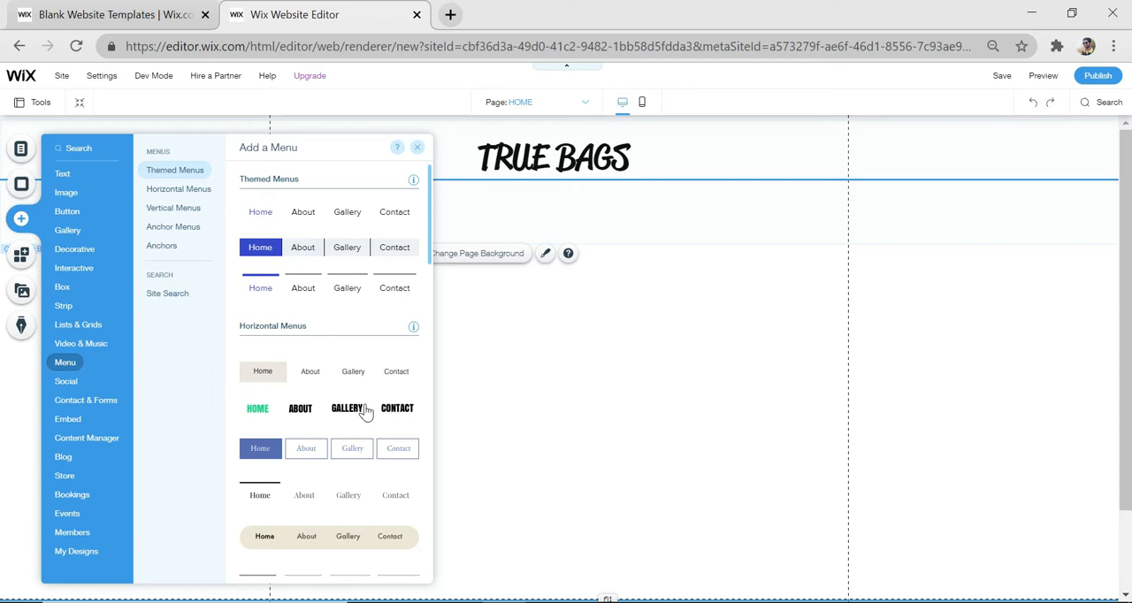
scroll(307, 454, down, 1)
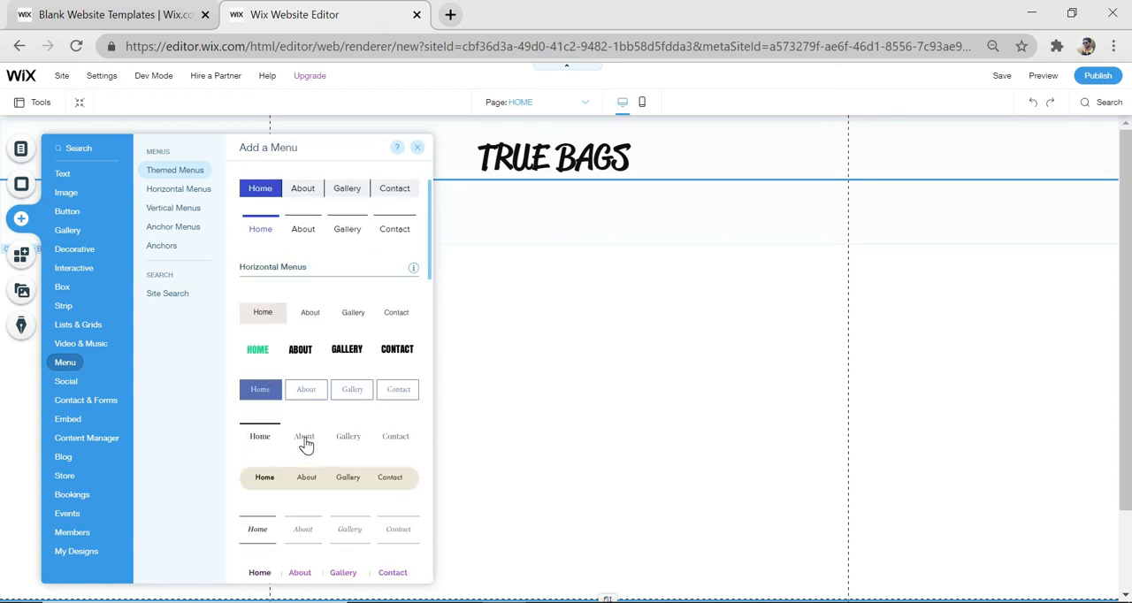
drag(306, 445, 514, 220)
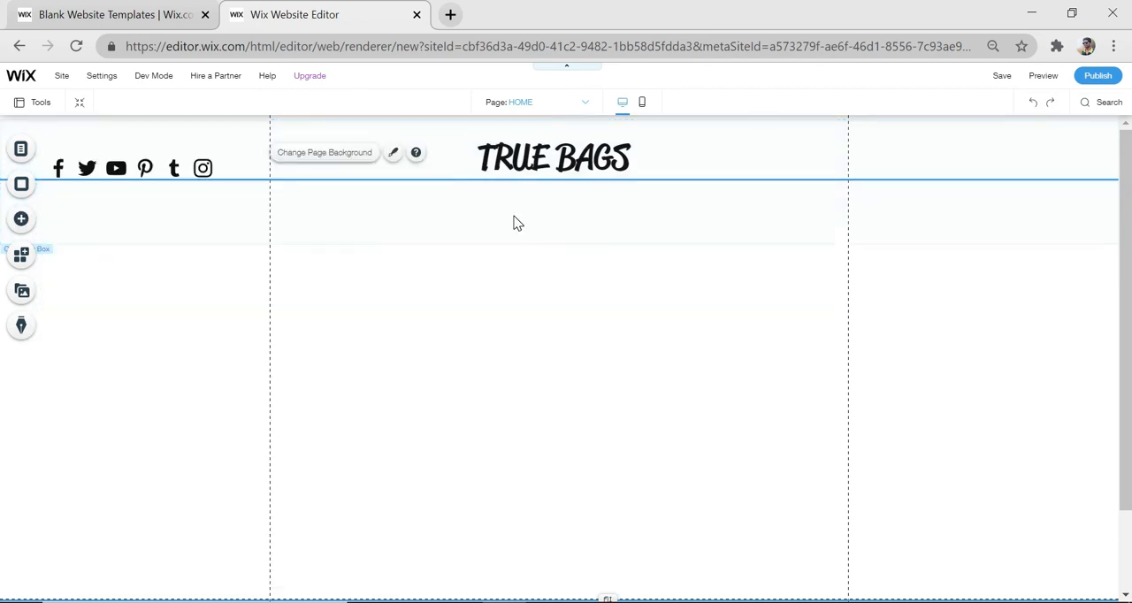
click(556, 221)
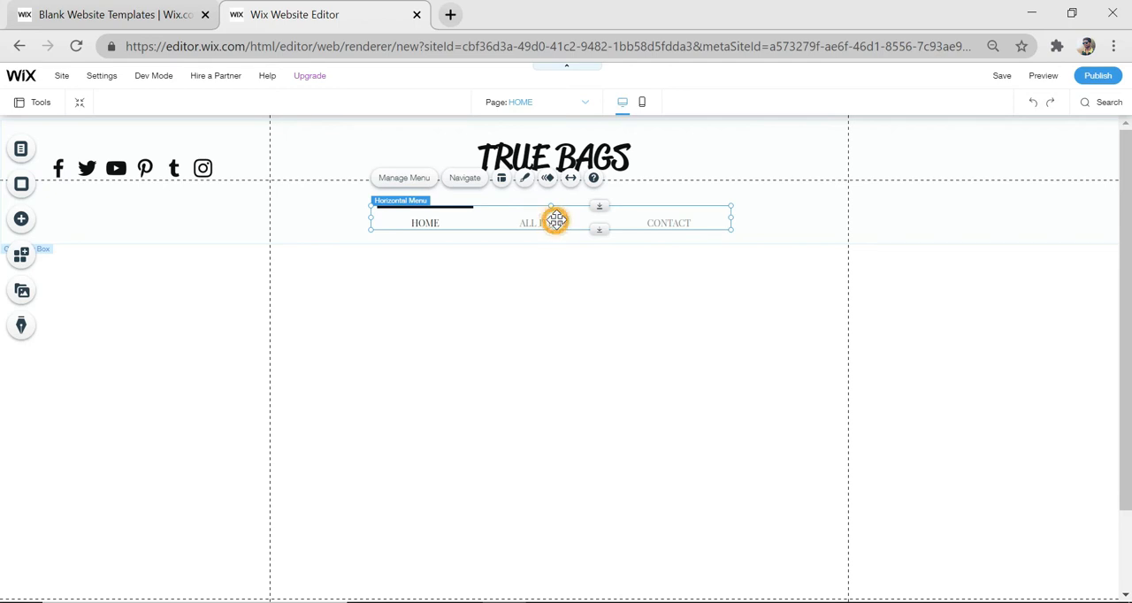
drag(555, 221, 568, 234)
click(611, 321)
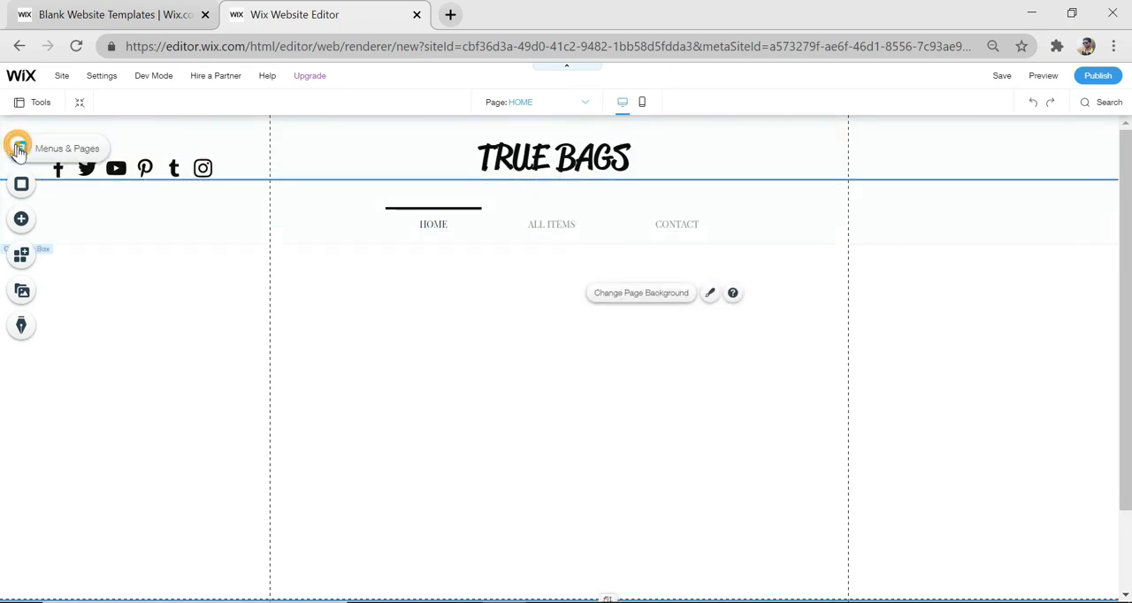
click(20, 148)
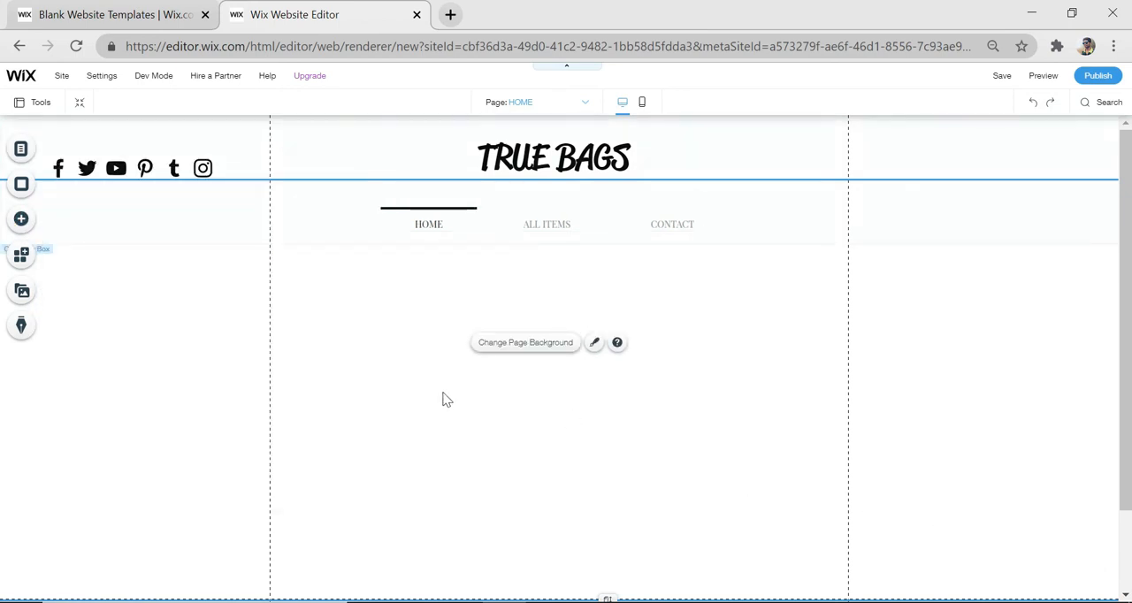
Add the black-and-white skateboard About strip directly below the menu and delete its green about-us text column
click(22, 221)
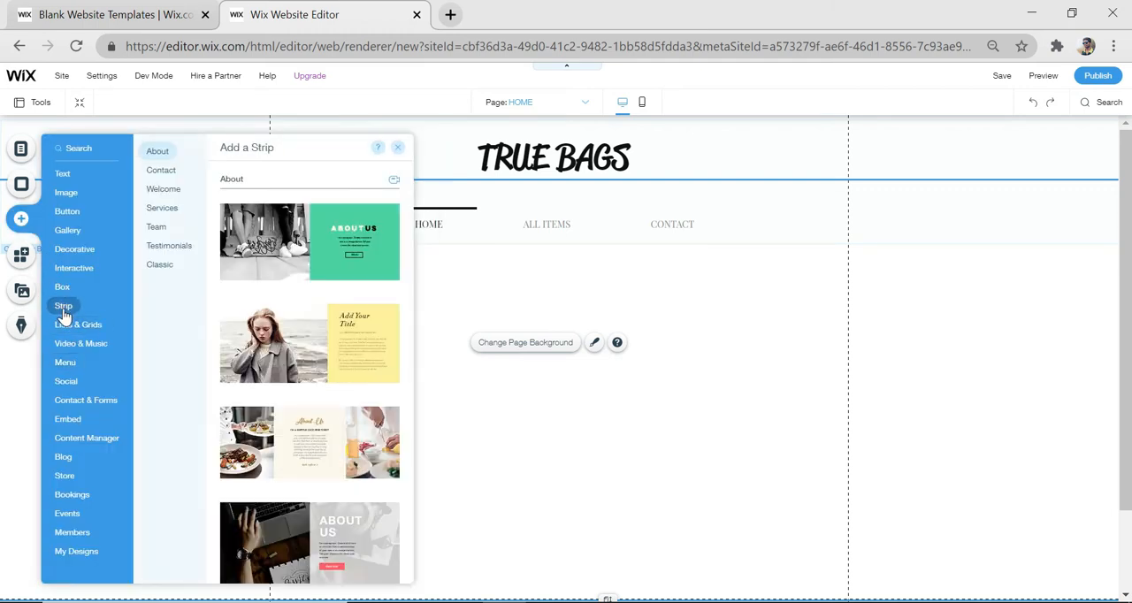
click(61, 306)
scroll(325, 363, down, 2)
scroll(324, 363, down, 2)
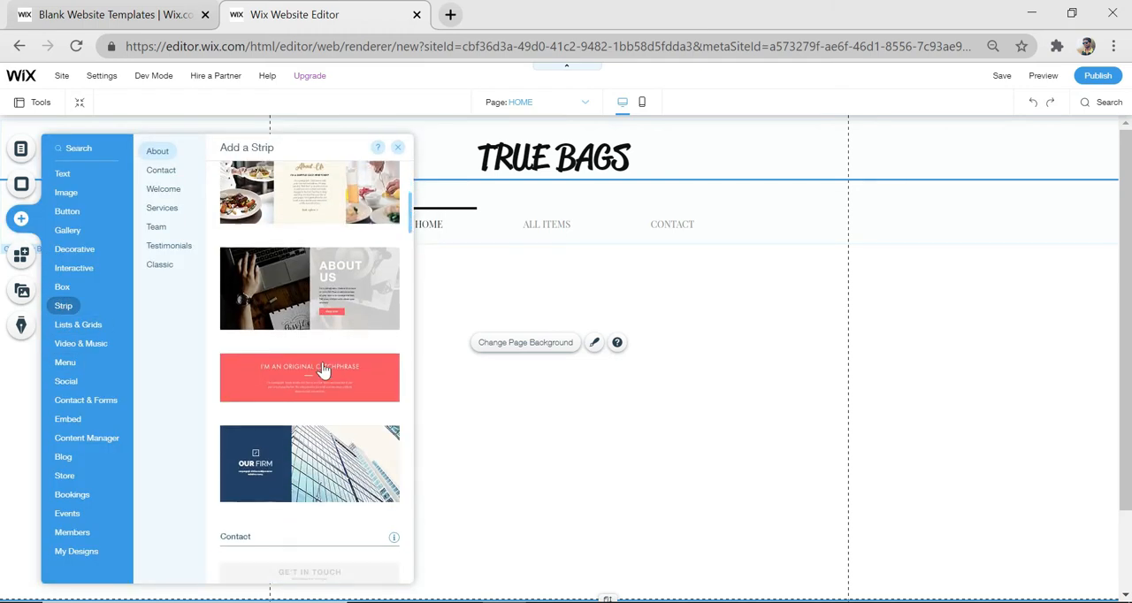
scroll(339, 430, down, 2)
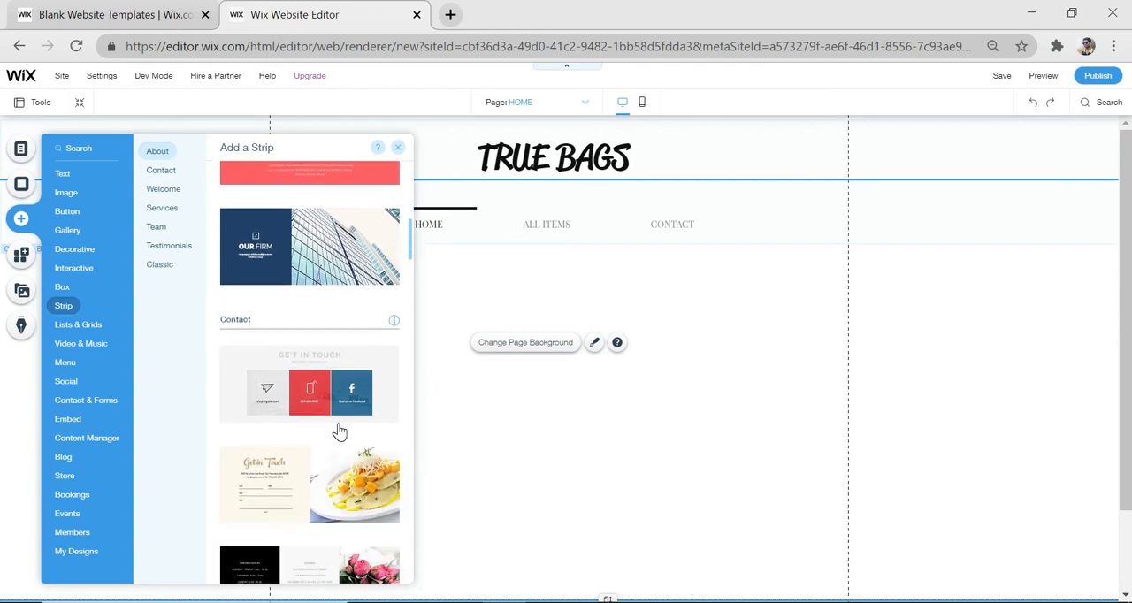
scroll(338, 430, up, 5)
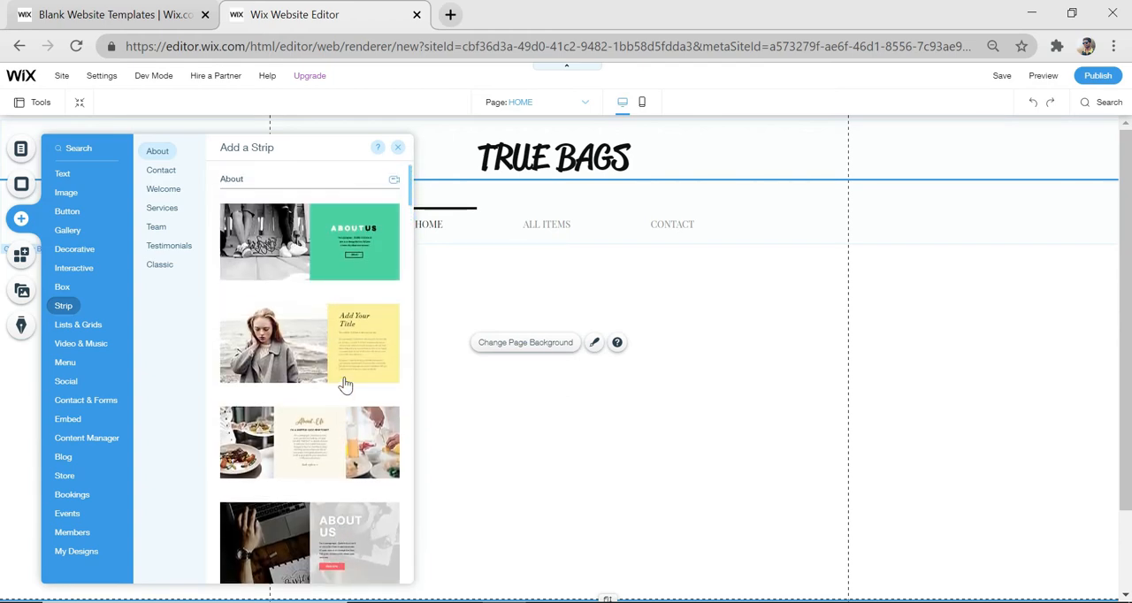
drag(297, 242, 526, 456)
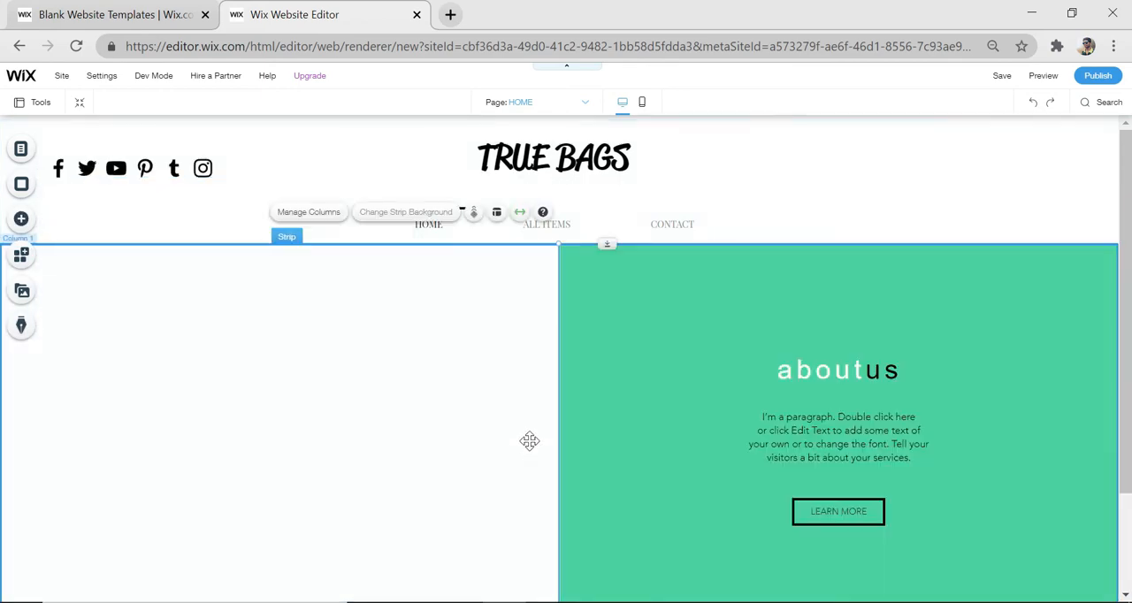
click(656, 364)
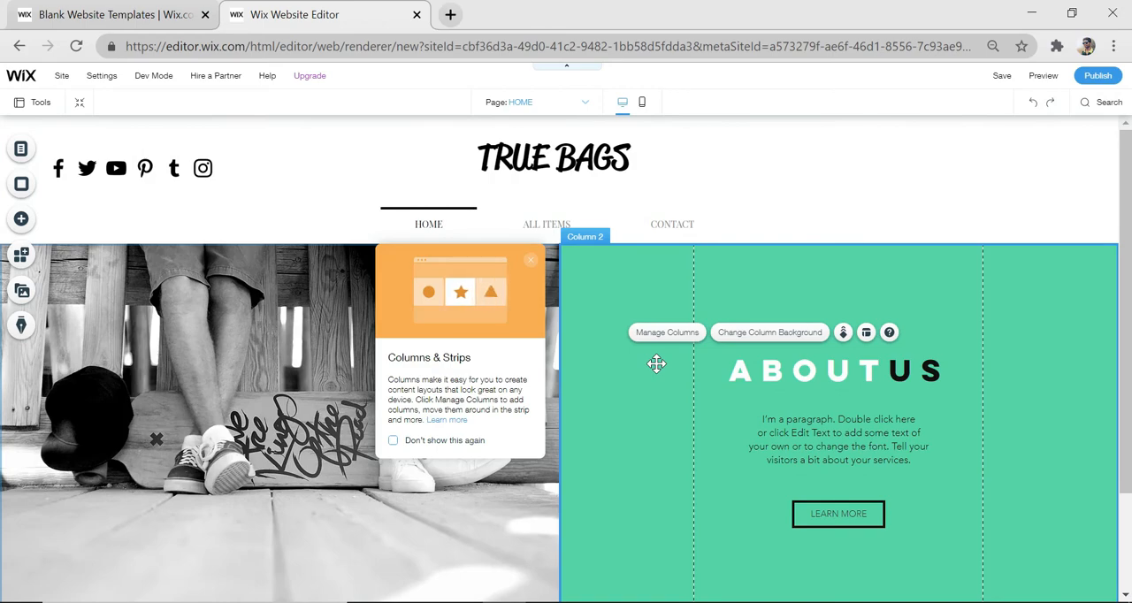
key(ctrl+z)
Upload the "jute wallpaper" image from the Desktop's bags folder and set it as the strip's background
click(530, 346)
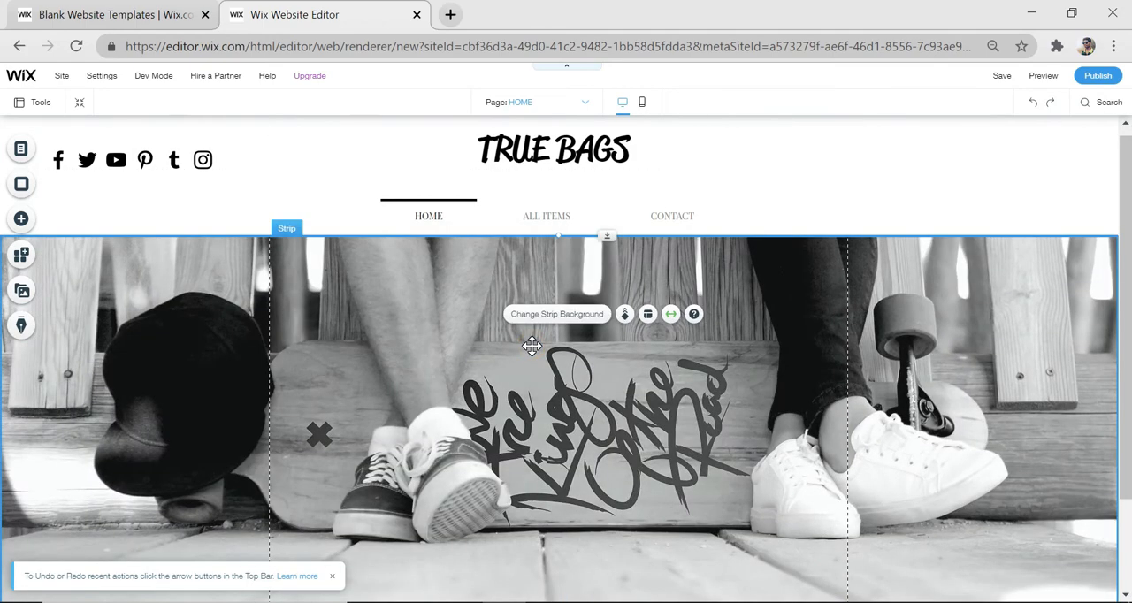
click(581, 318)
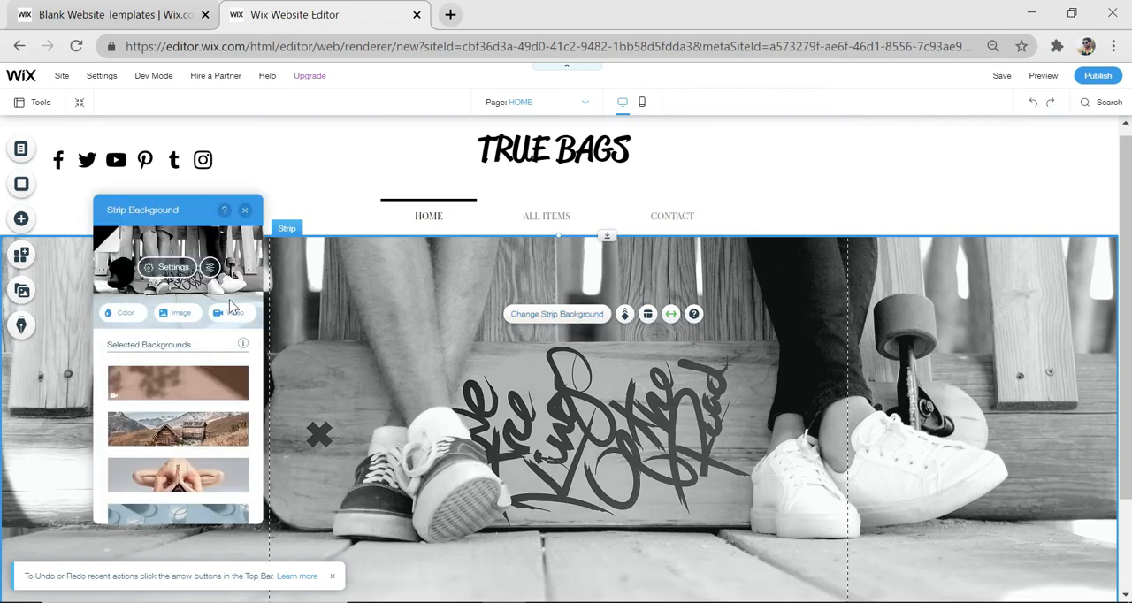
click(182, 319)
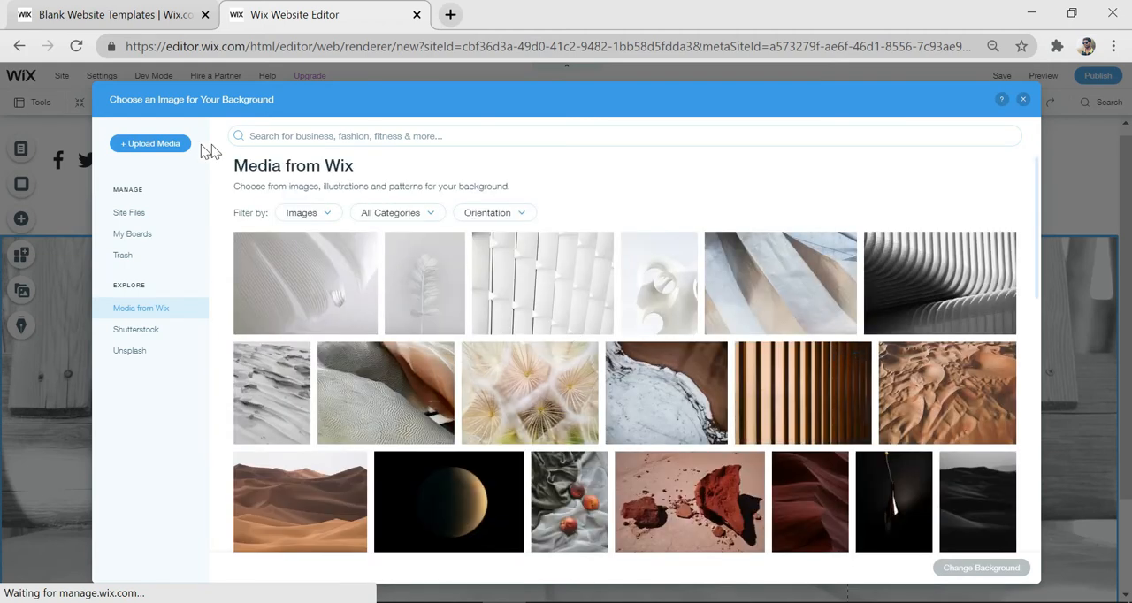
click(152, 146)
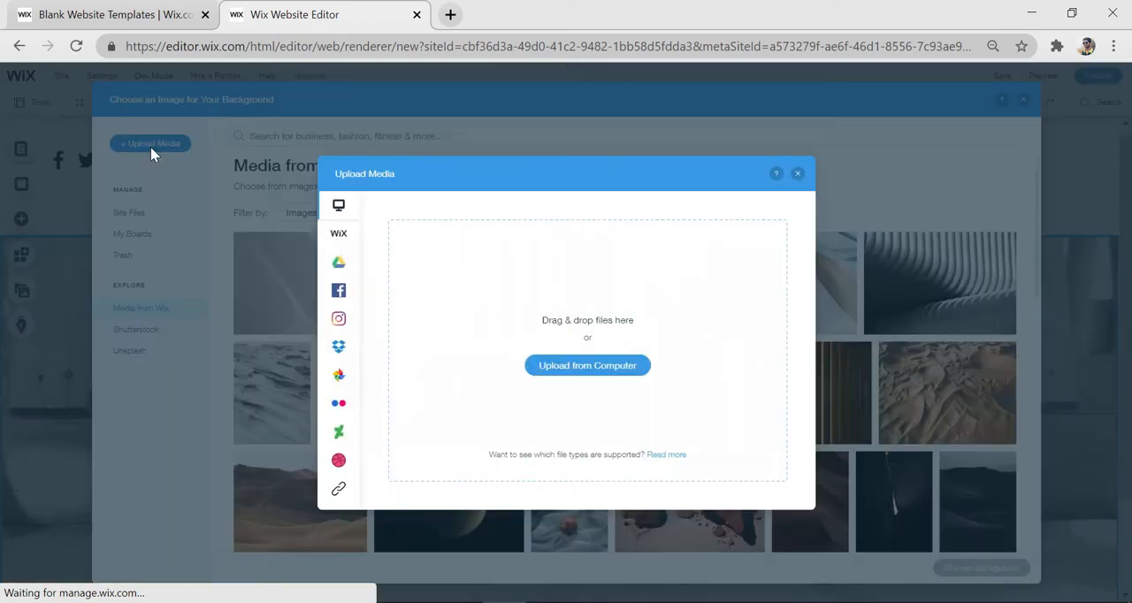
click(601, 372)
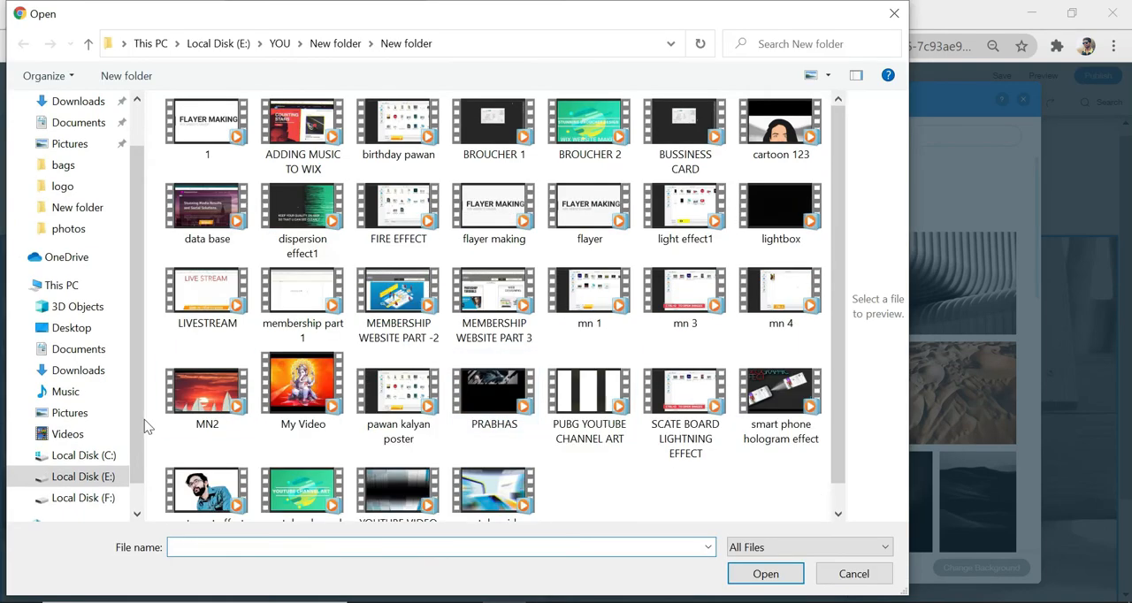
click(70, 327)
double_click(207, 144)
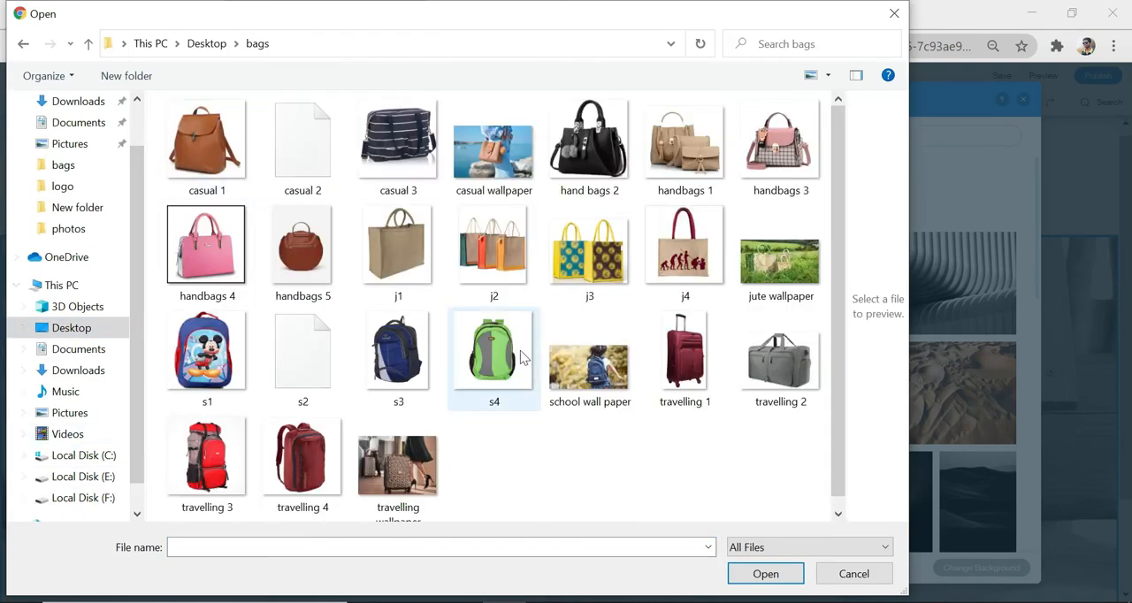
click(774, 234)
click(782, 580)
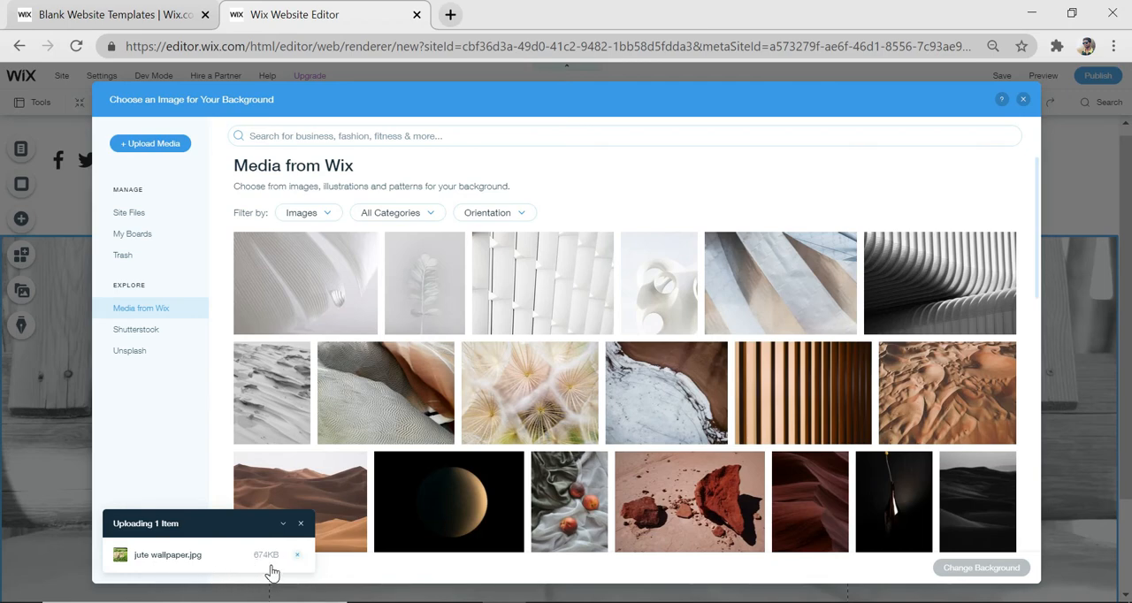
click(128, 220)
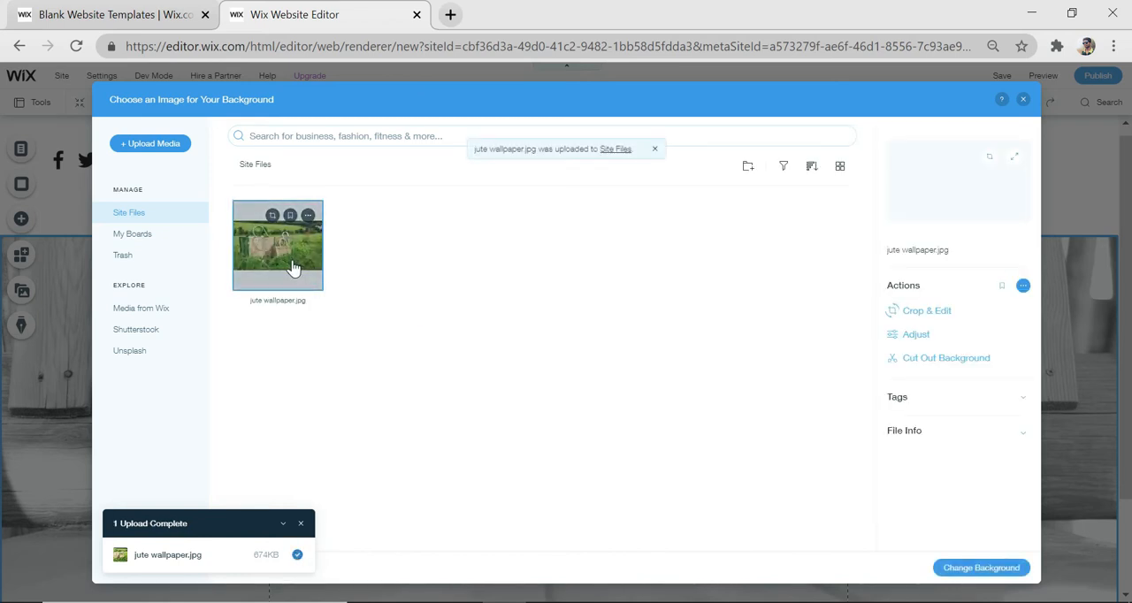
click(981, 570)
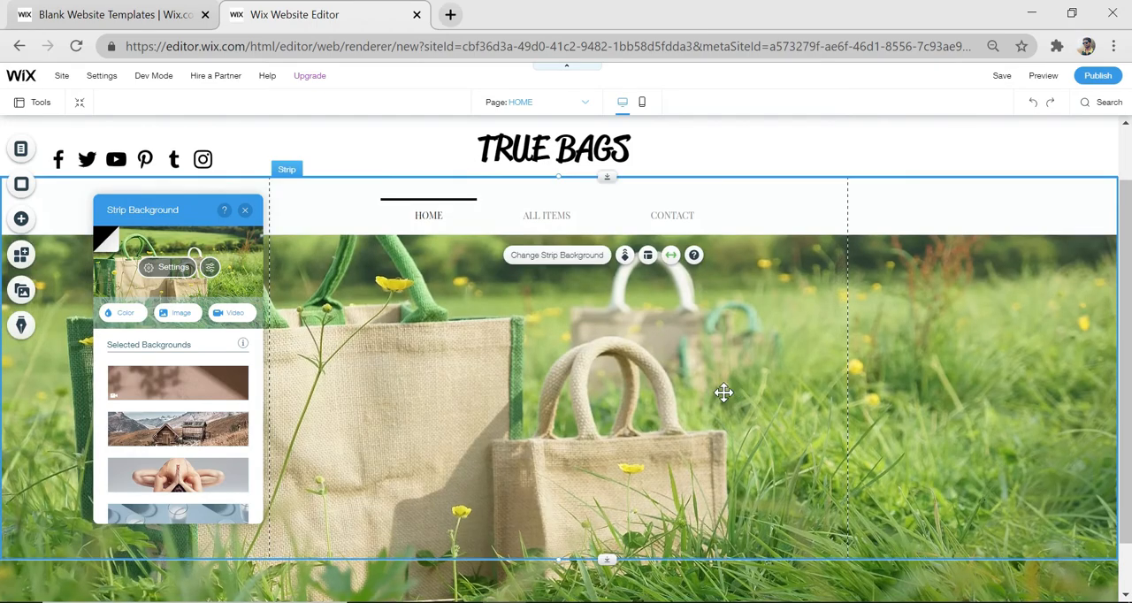
Close the strip background settings and extend the footer's lower edge slightly downward
scroll(723, 393, down, 1)
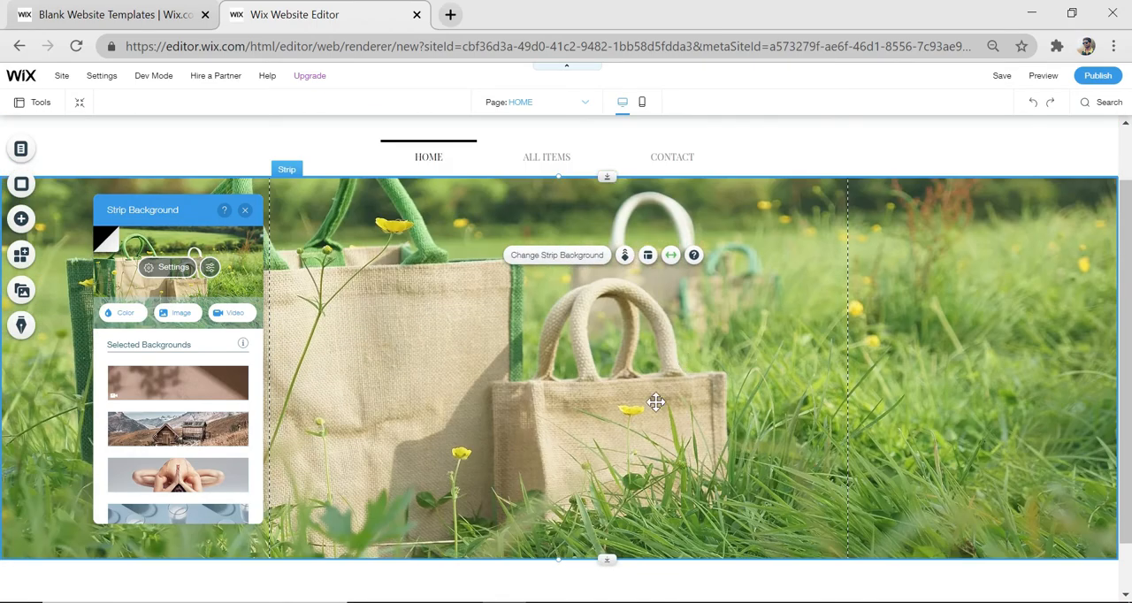
scroll(657, 405, down, 1)
click(607, 578)
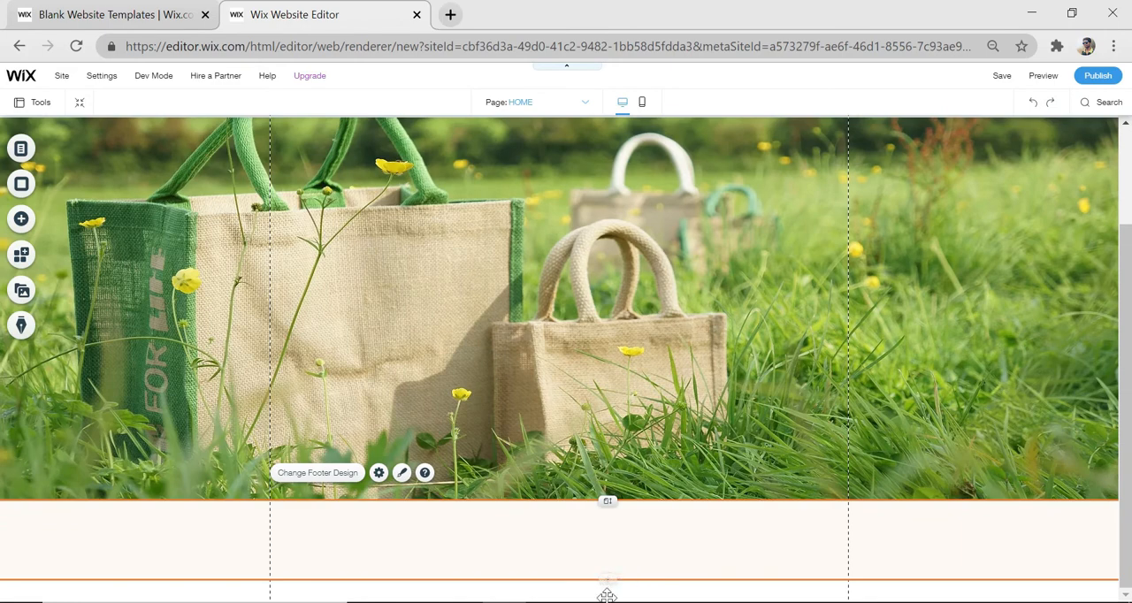
drag(606, 596, 607, 602)
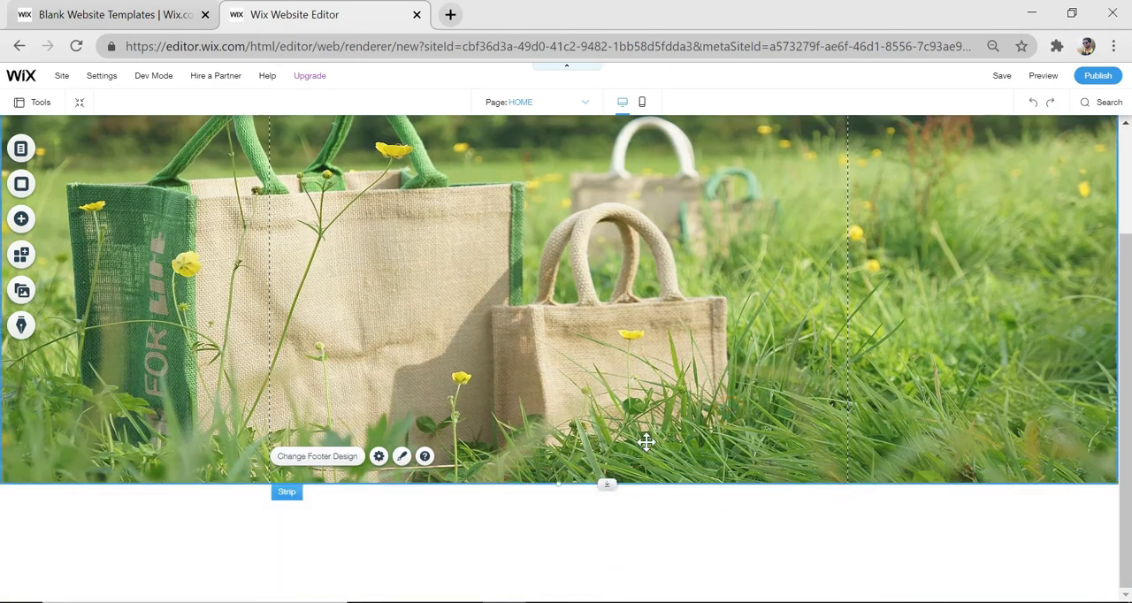
Move the footer down to leave a large blank area on the page below the jute bags strip
mouse_move(605, 485)
mouse_down()
mouse_move(600, 566)
mouse_move(609, 475)
mouse_up()
click(610, 517)
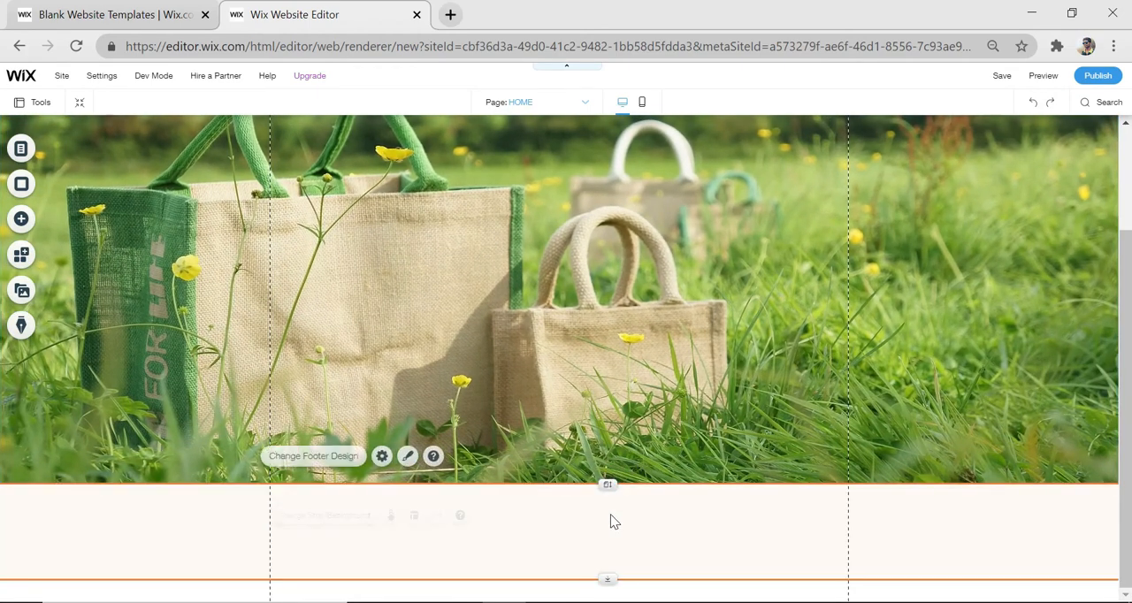
drag(606, 483, 608, 568)
scroll(682, 463, down, 2)
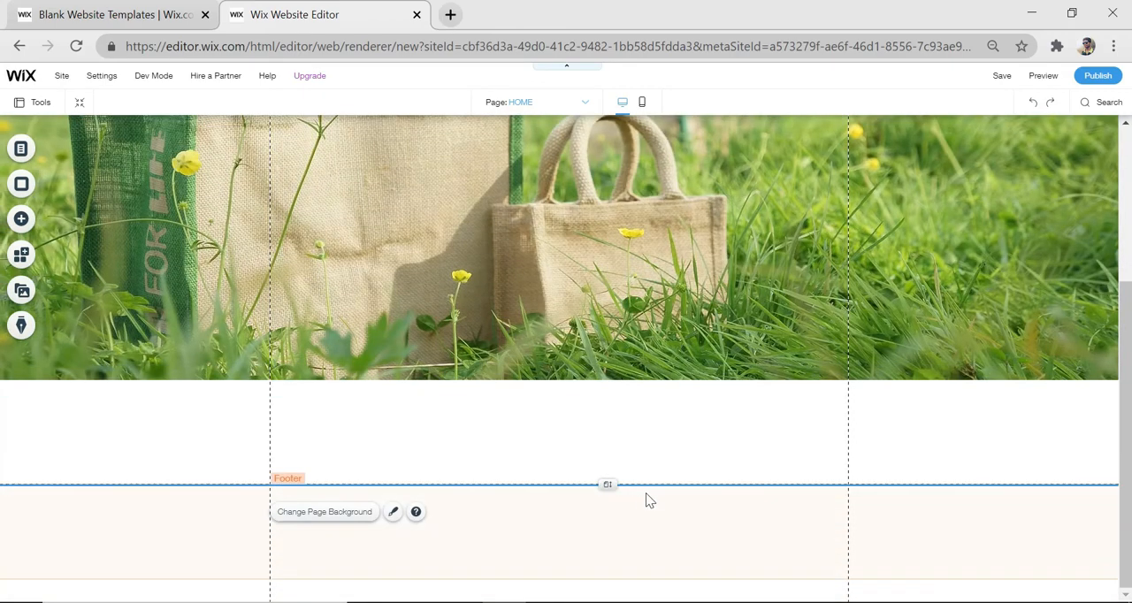
scroll(627, 250, down, 1)
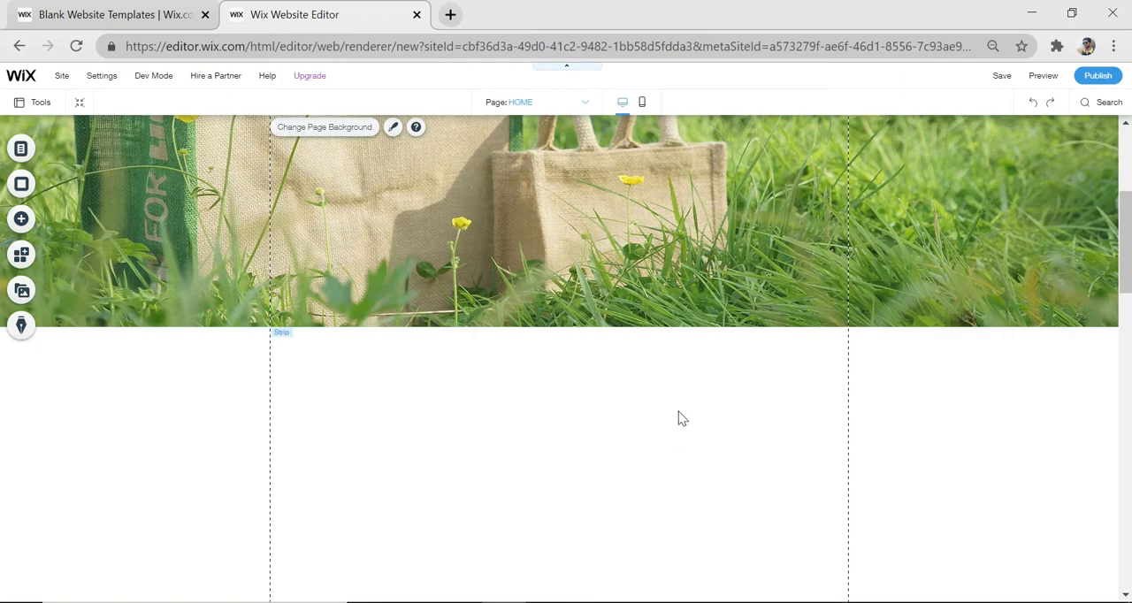
scroll(679, 416, up, 1)
scroll(533, 381, down, 3)
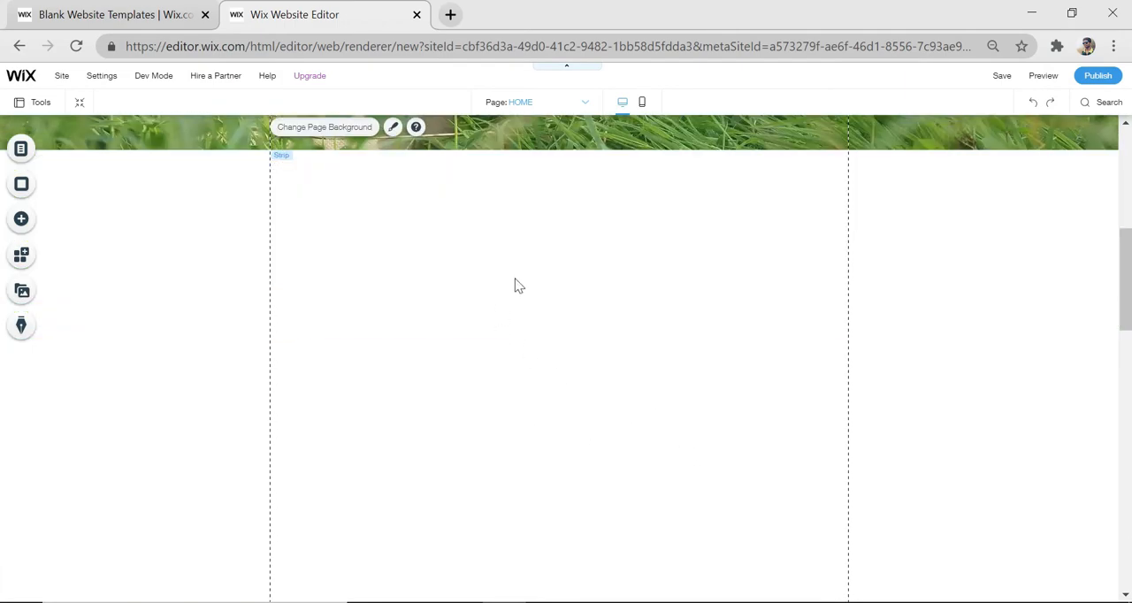
Add a Heading 1 text centred just below the jute bags strip and replace its wording with "BEST SELLER-"
click(22, 221)
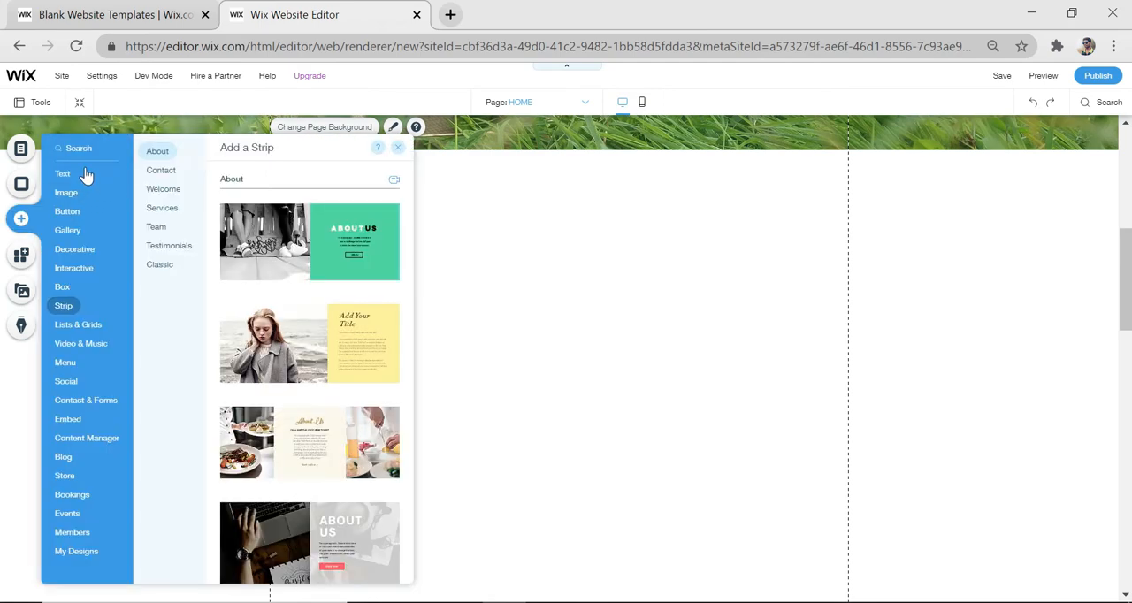
click(66, 180)
drag(265, 219, 523, 198)
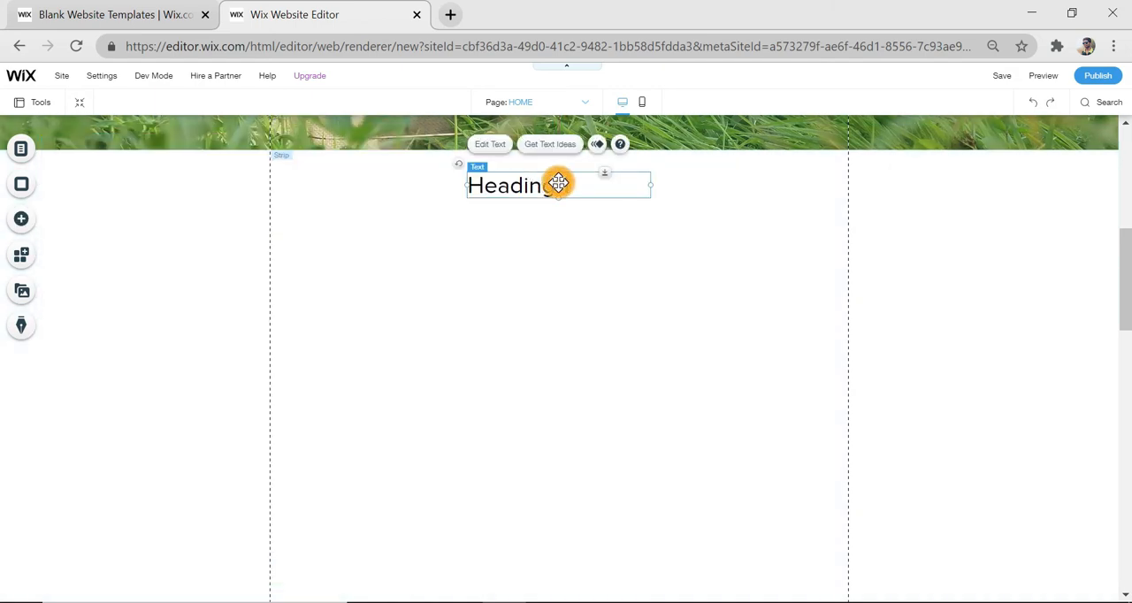
double_click(558, 186)
key(BackSpace)
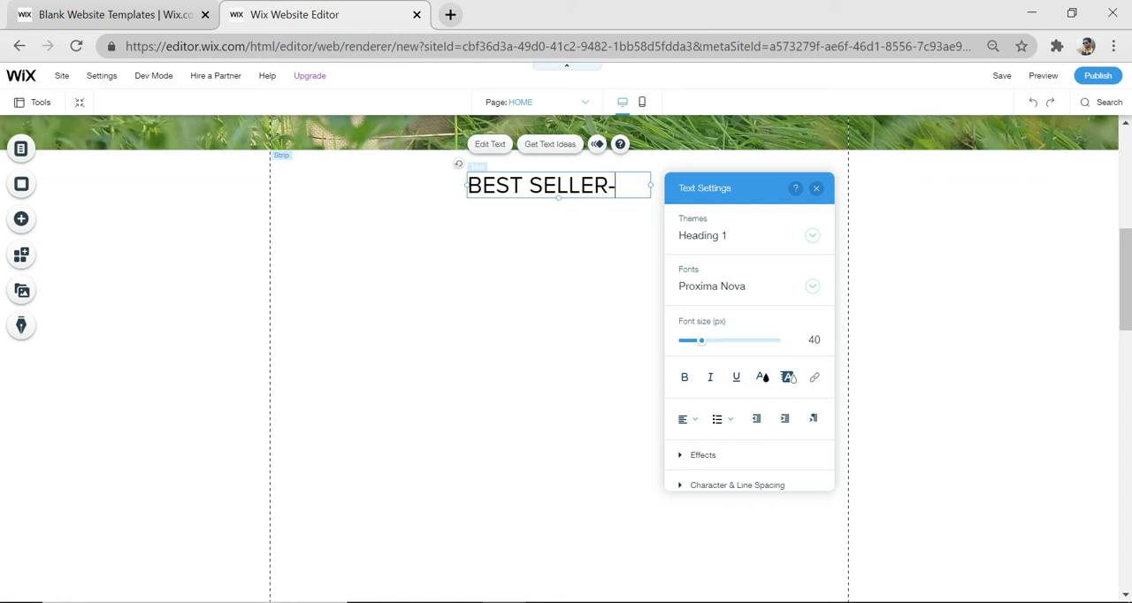
click(558, 303)
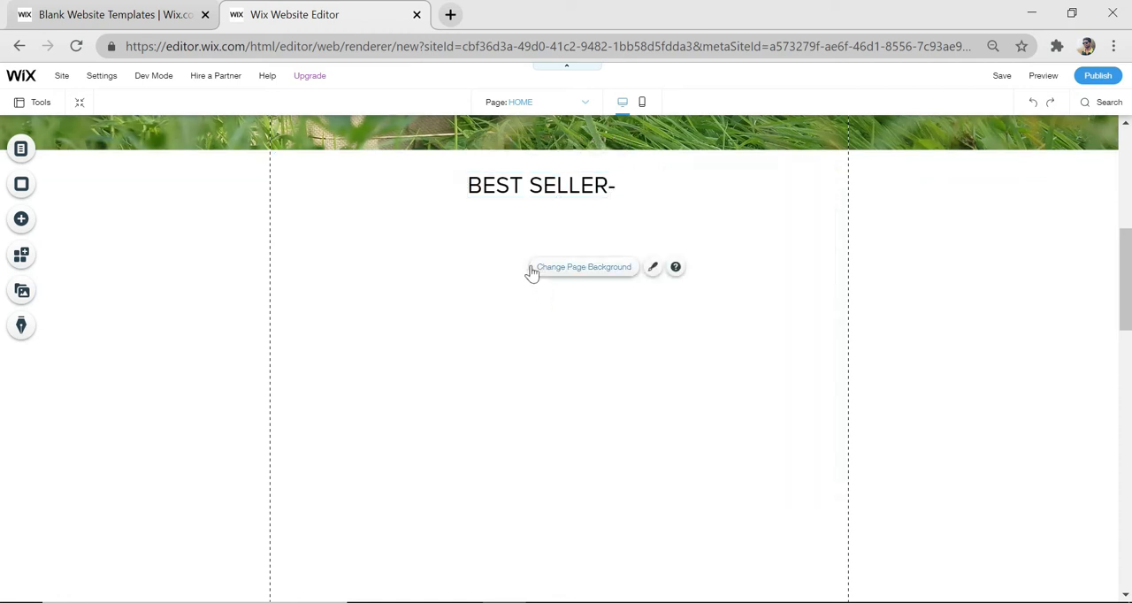
Insert a hyphen at the start of the heading so it reads "-BEST SELLER-"
click(485, 189)
double_click(469, 185)
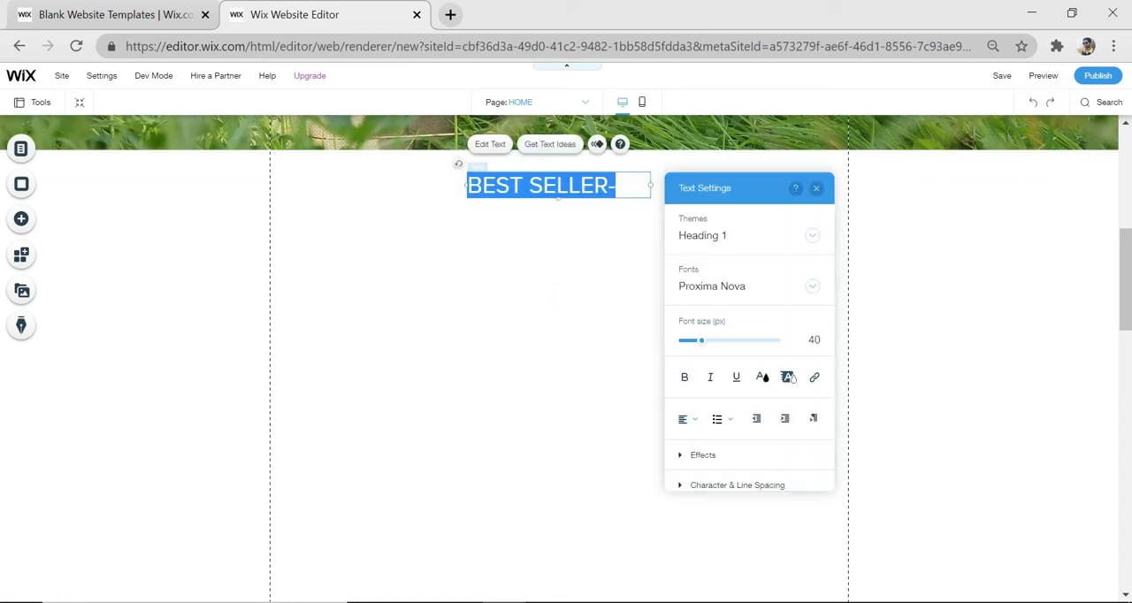
click(468, 185)
text(-)
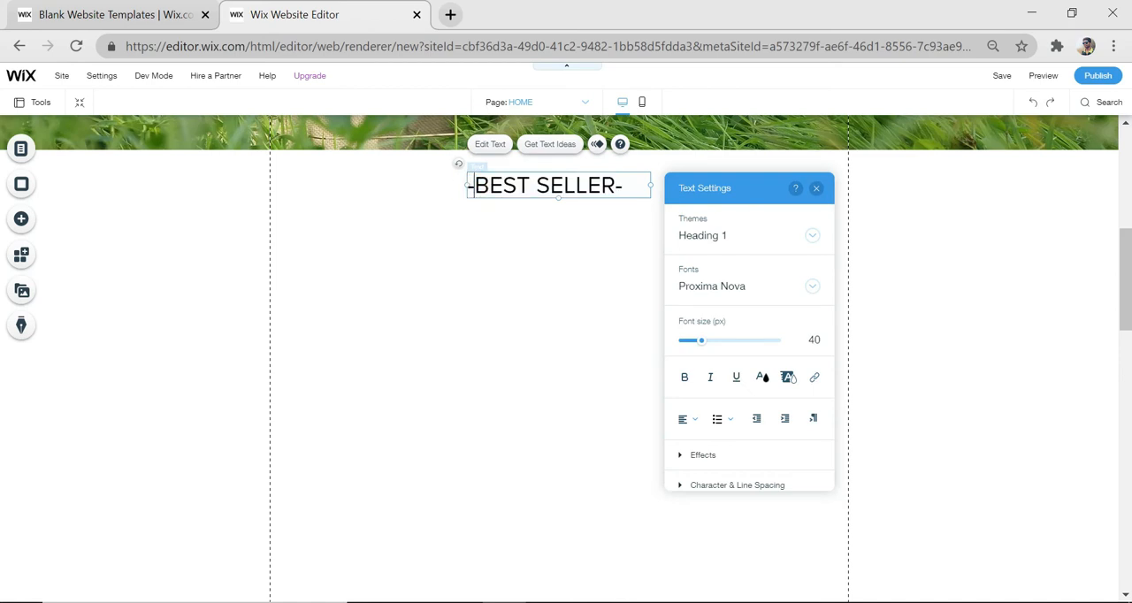
click(509, 285)
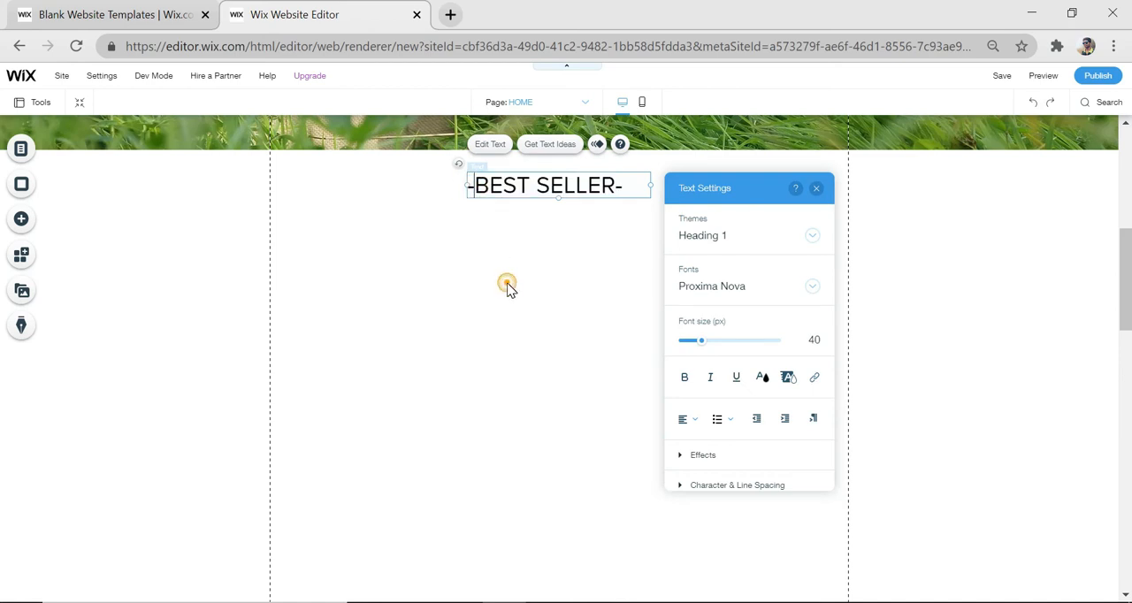
click(630, 371)
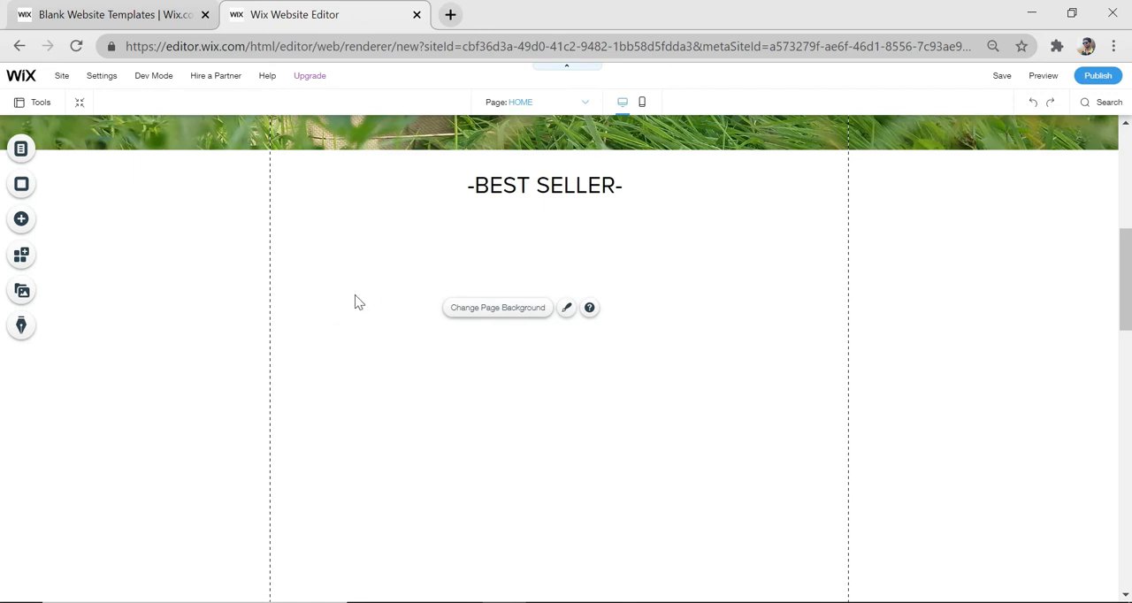
Add the three-card travel repeater below the "-BEST SELLER-" heading, widen it and shift it towards the page centre
click(20, 221)
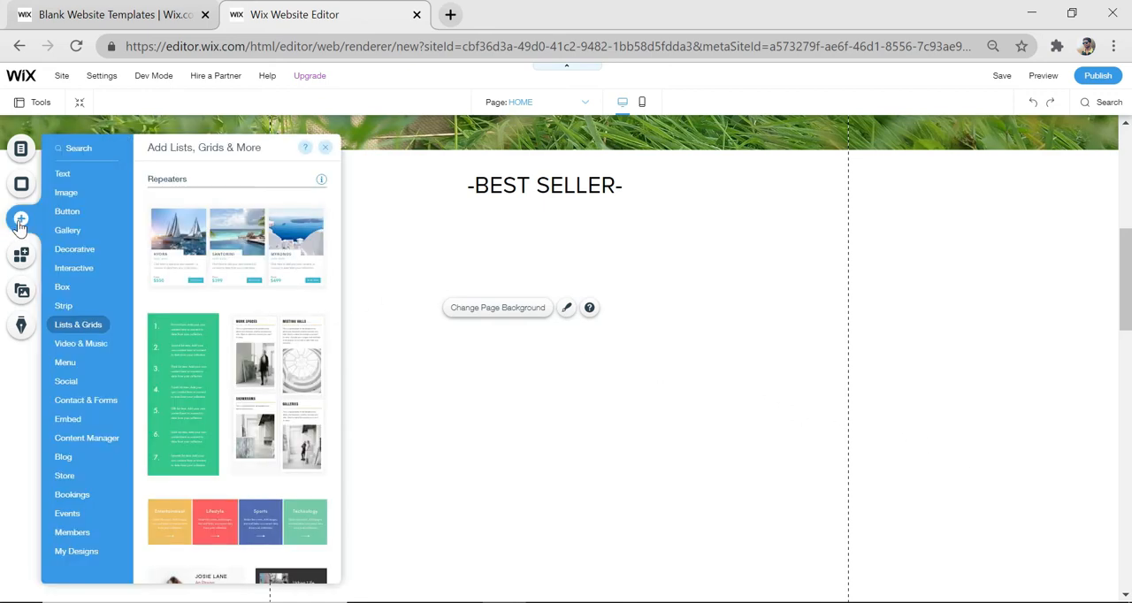
drag(244, 270, 497, 372)
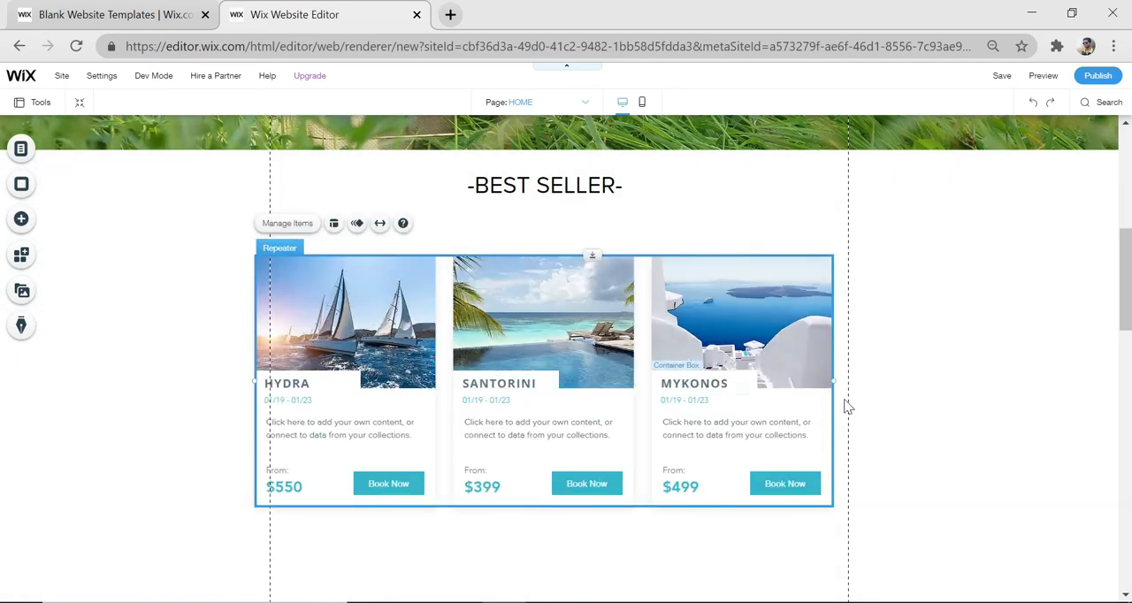
drag(834, 382, 963, 384)
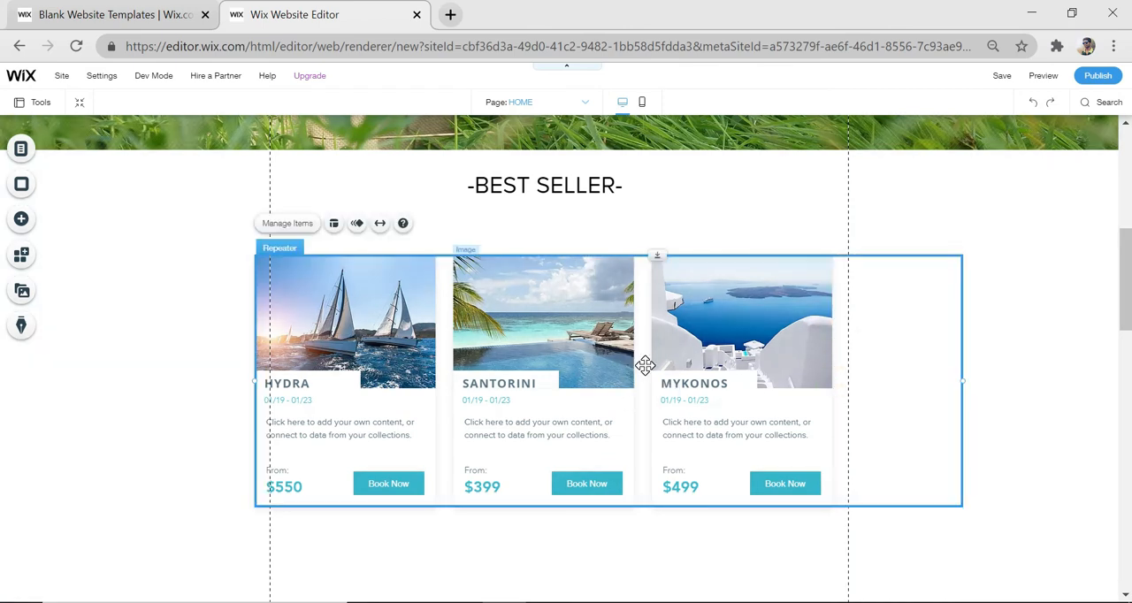
drag(646, 366, 599, 371)
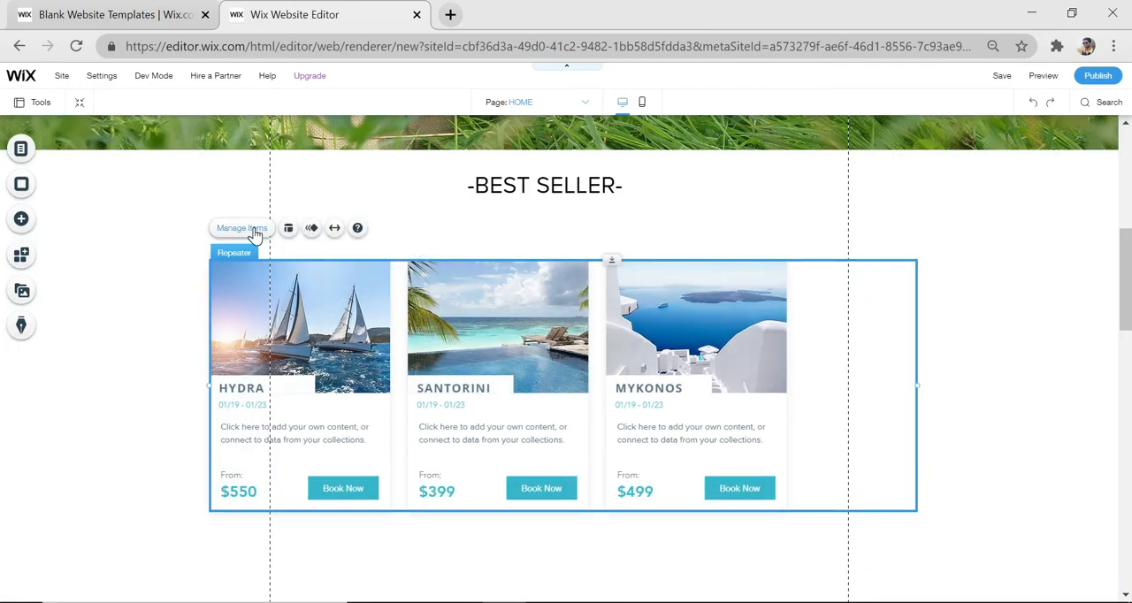
Duplicate Item 3 of the repeater to create a fourth card
click(253, 232)
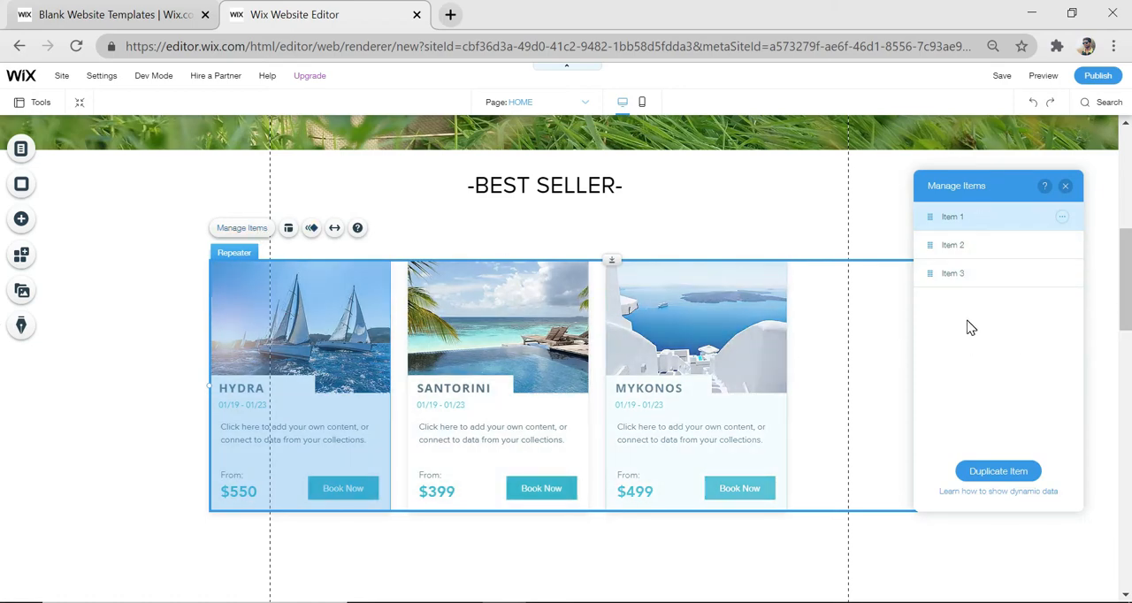
click(986, 478)
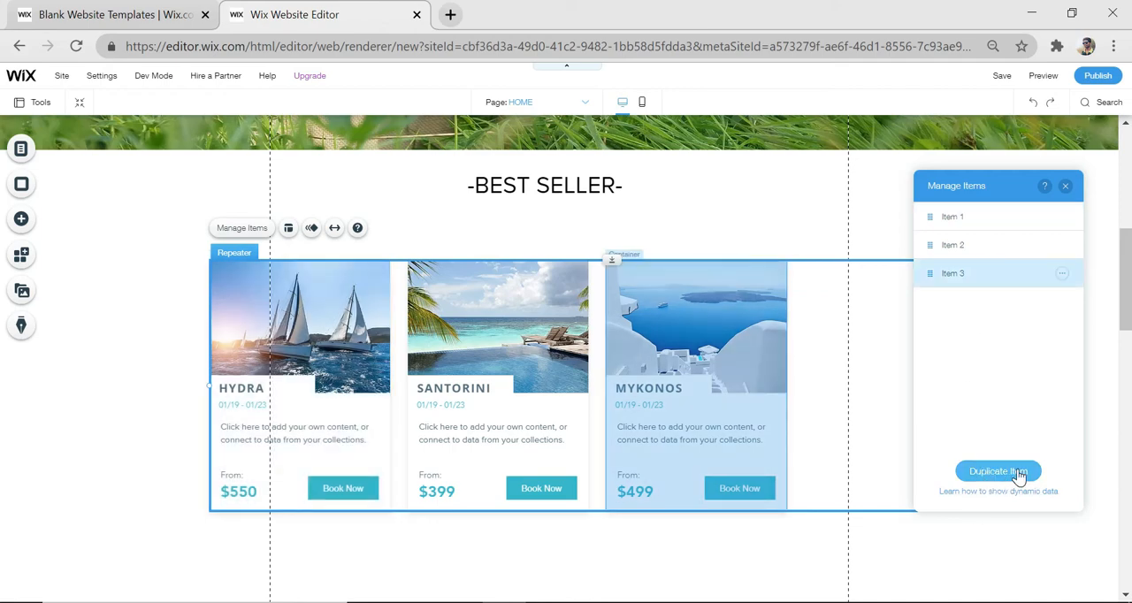
click(1017, 474)
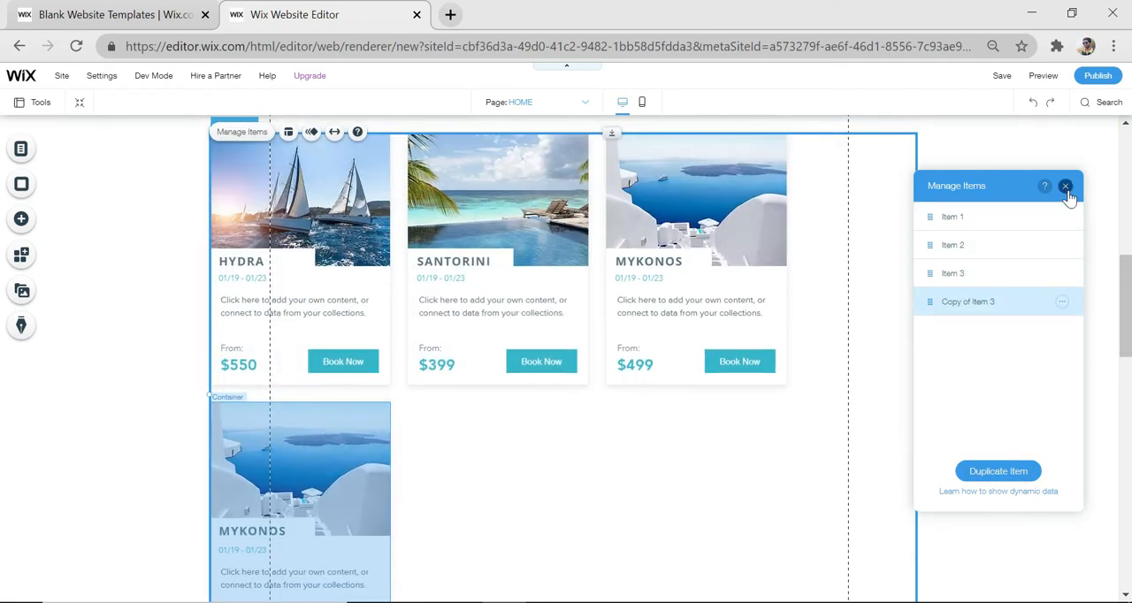
click(1066, 187)
Set the spacing between the repeater's items to 22 px and close the layout settings
scroll(669, 467, up, 1)
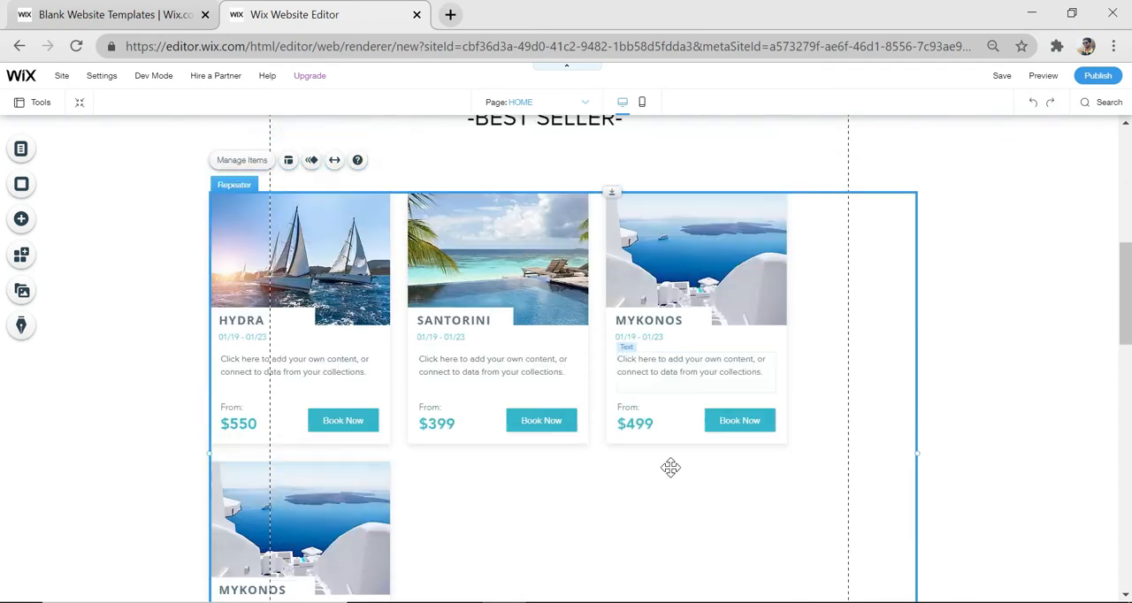
click(290, 164)
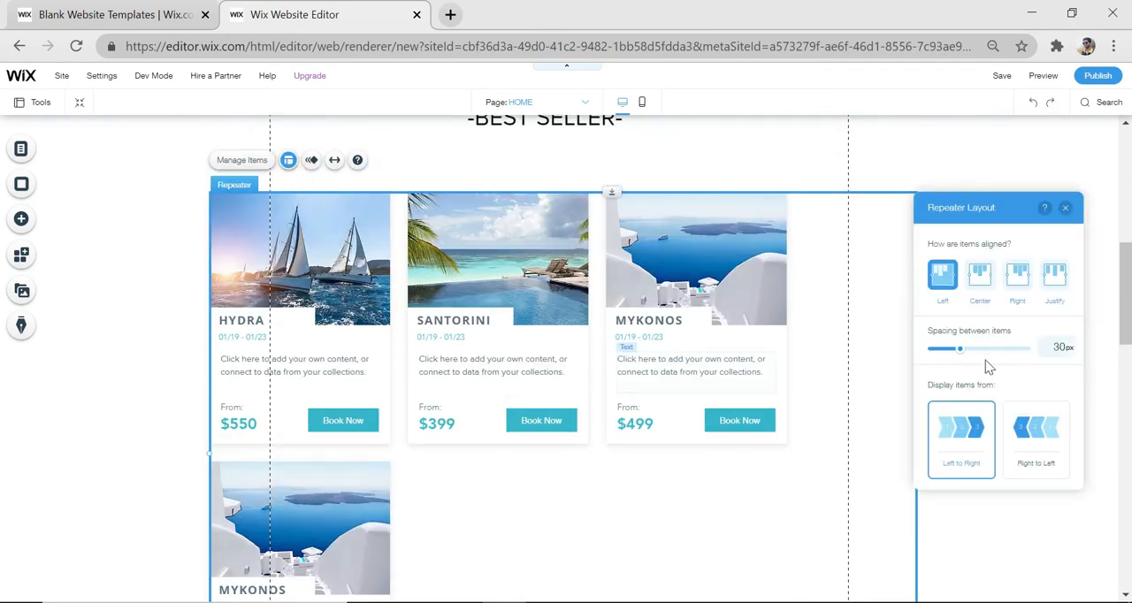
drag(962, 356, 951, 357)
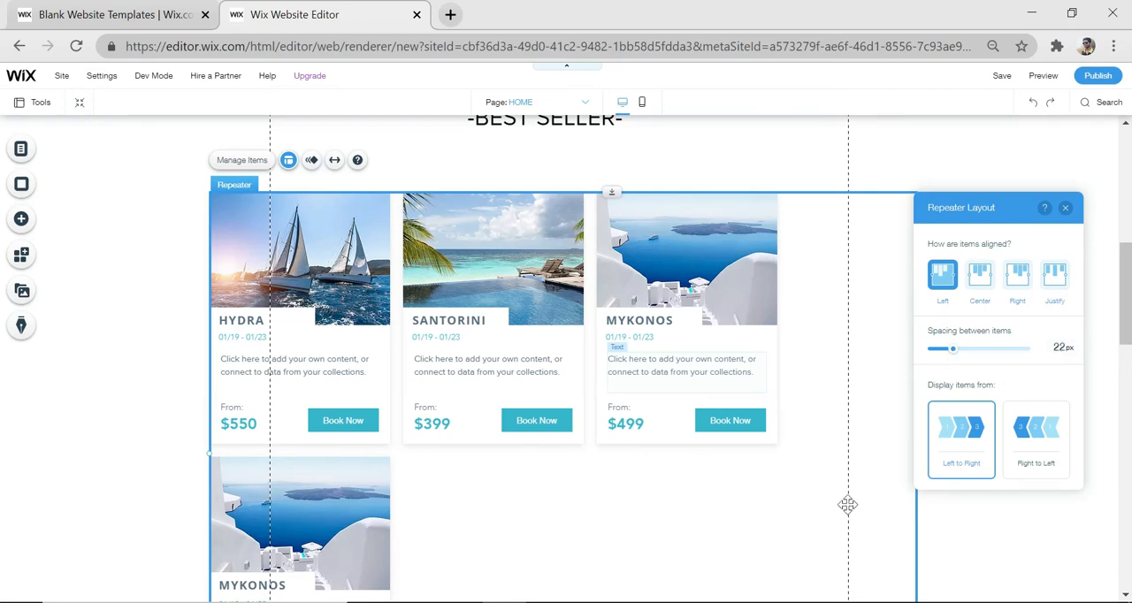
click(902, 460)
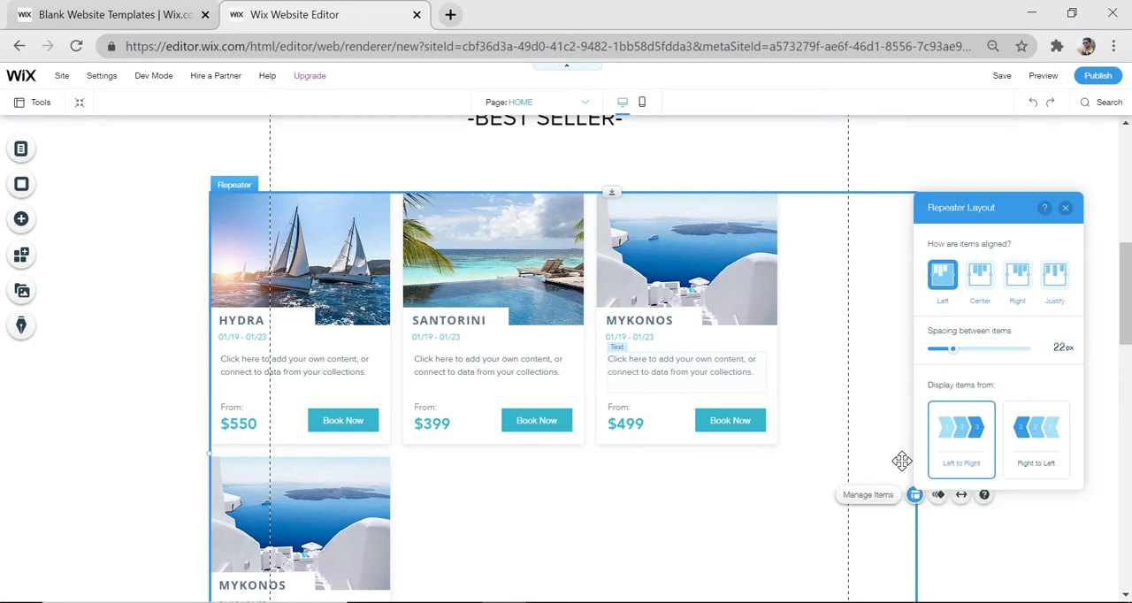
click(930, 506)
click(902, 456)
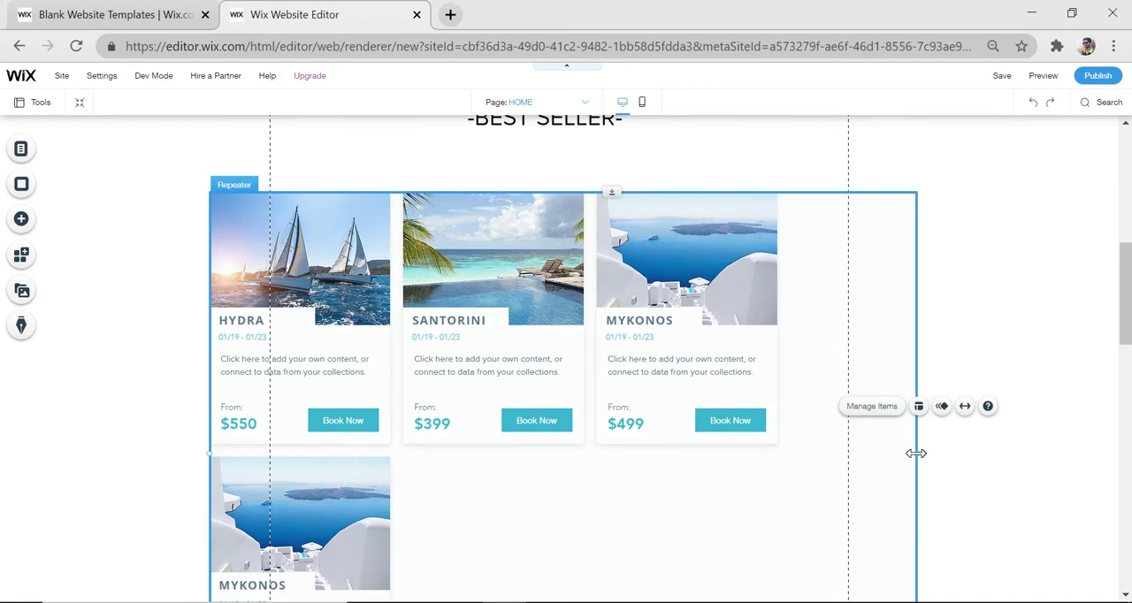
Widen the repeater so that all four cards fit in one row
drag(915, 453, 1087, 458)
scroll(713, 494, down, 3)
scroll(753, 478, up, 2)
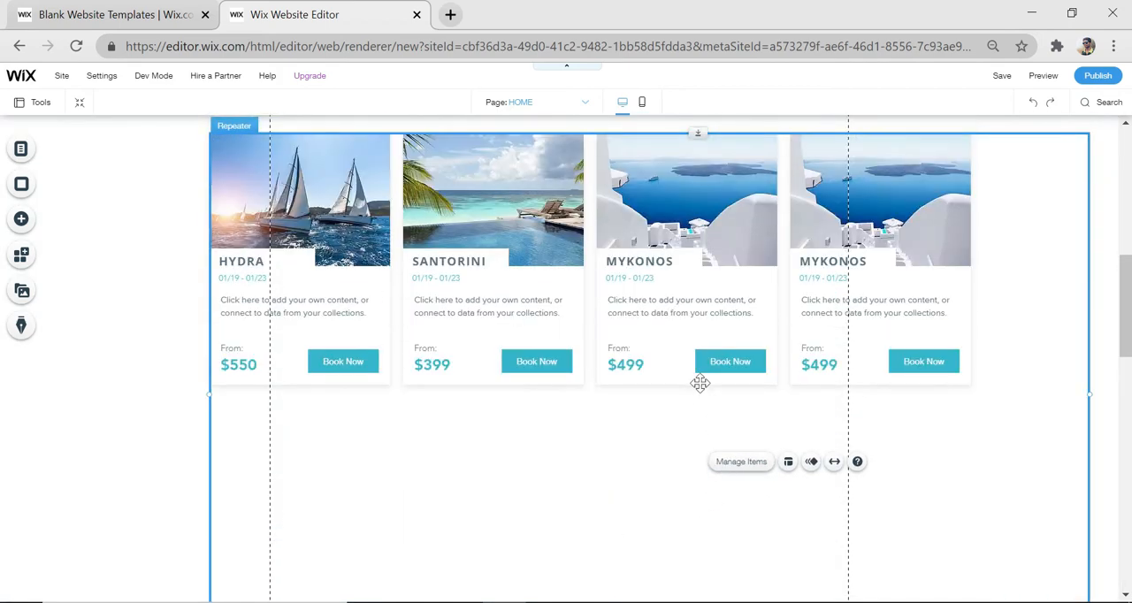
scroll(606, 510, up, 3)
Upload "casual 1", "handbags 4", "s1" and "travelling 3" from the bags folder and use "handbags 4" as the first card's image
click(336, 403)
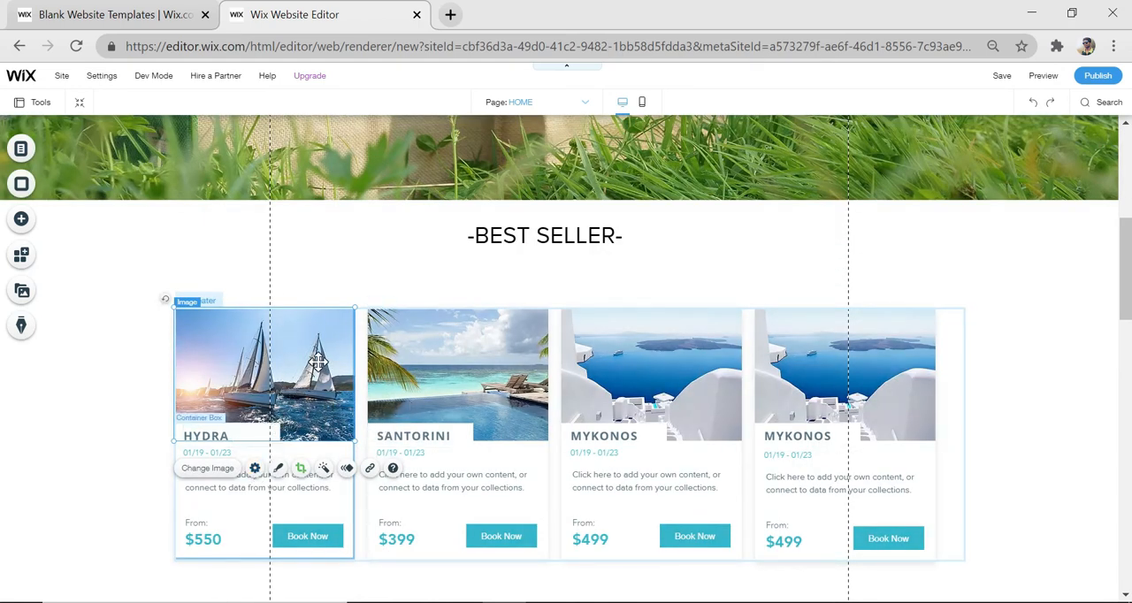
click(220, 472)
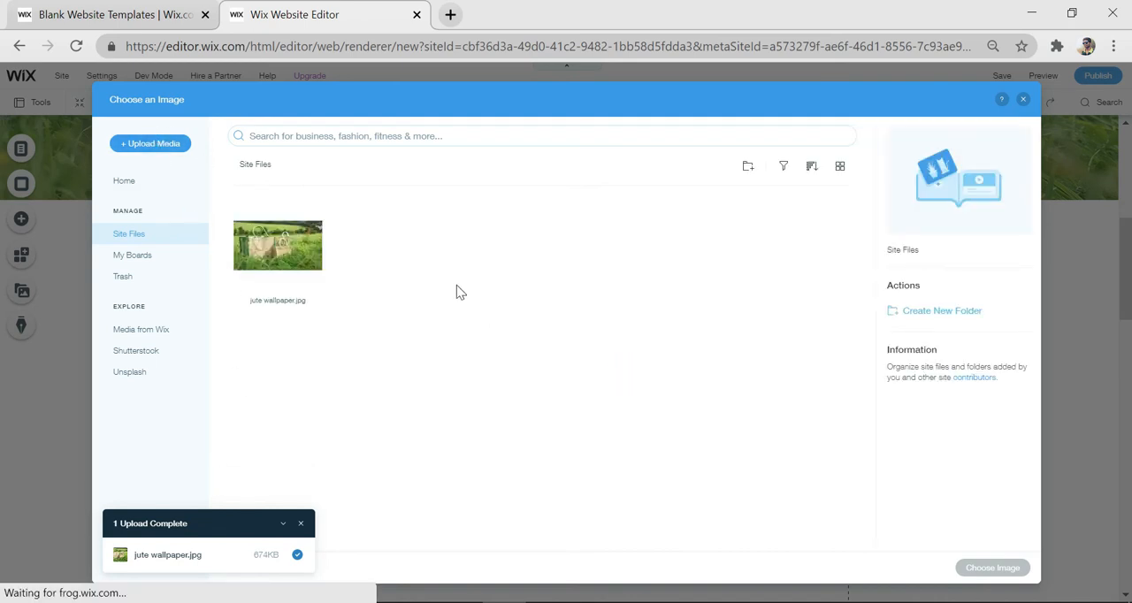
click(175, 146)
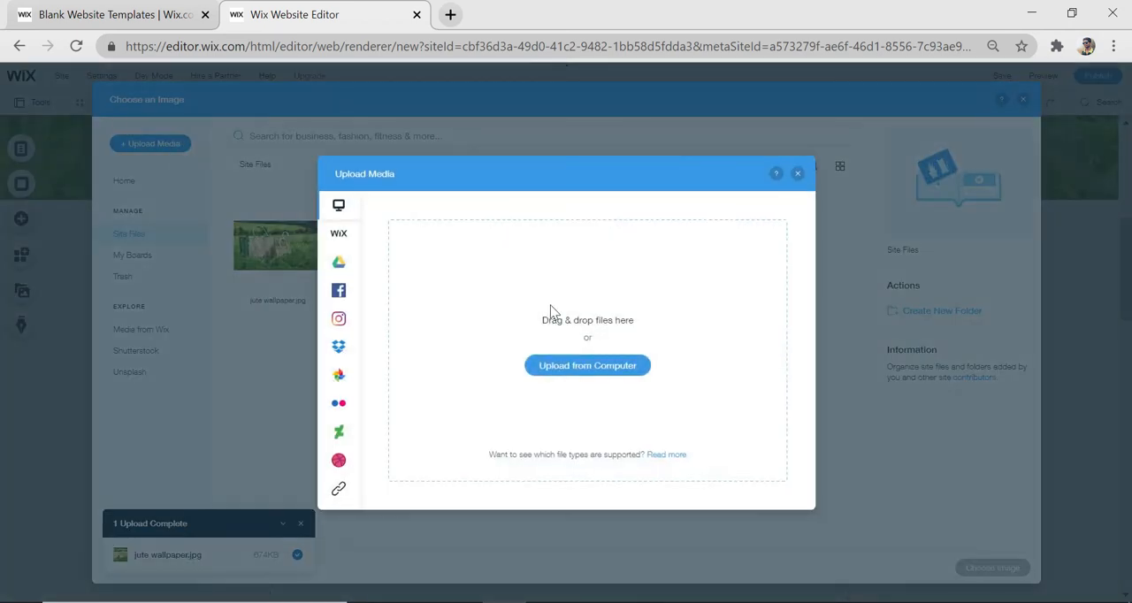
click(580, 369)
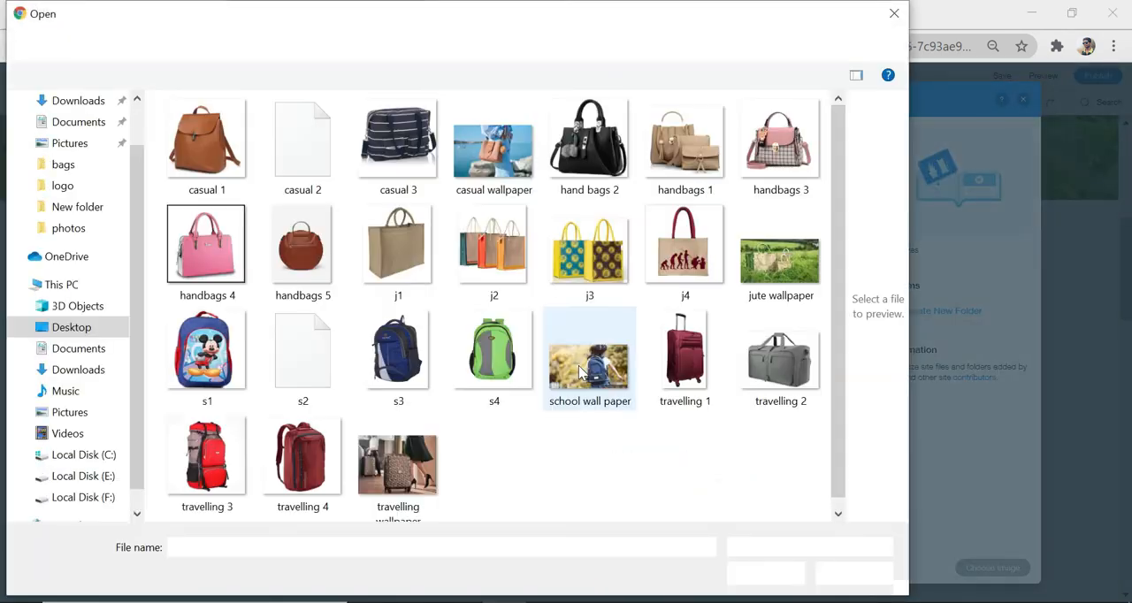
click(237, 173)
ctrl+click(232, 249)
ctrl+click(207, 363)
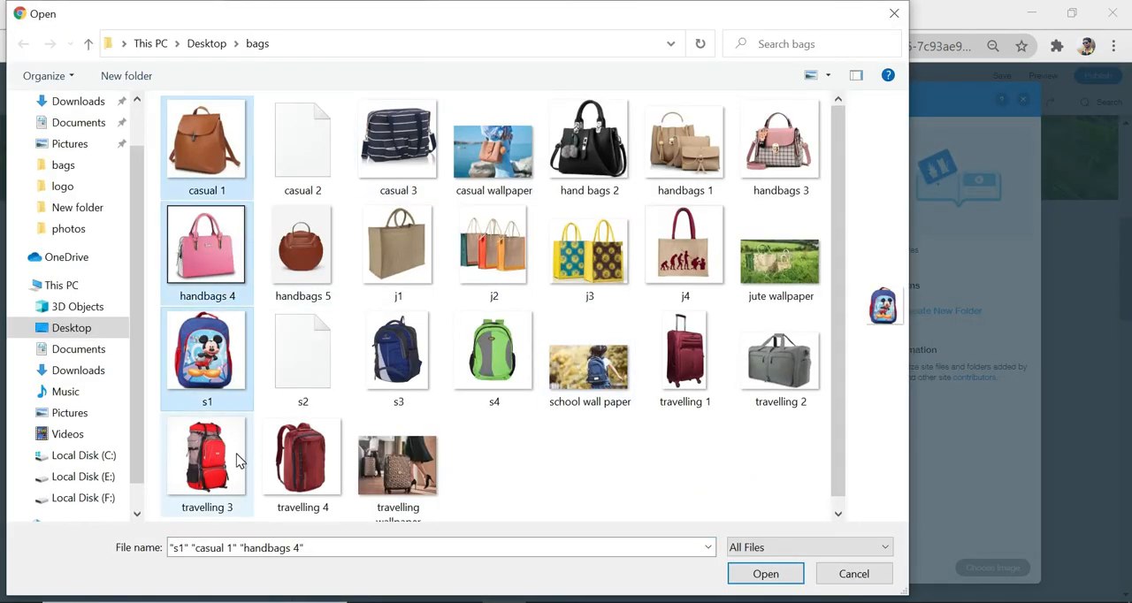
ctrl+click(207, 464)
click(762, 573)
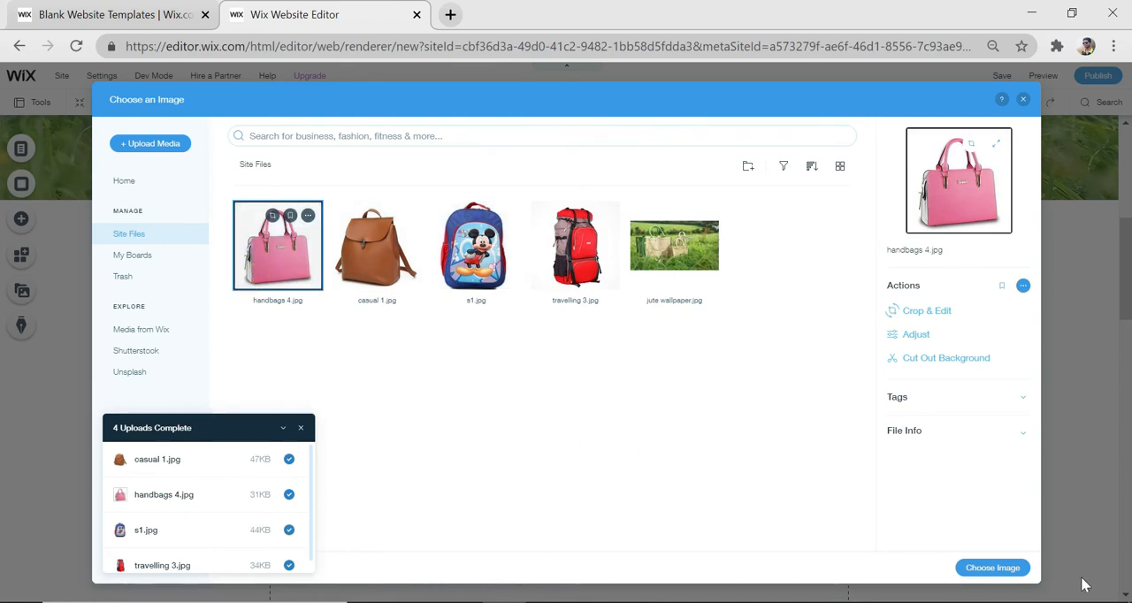
click(1002, 575)
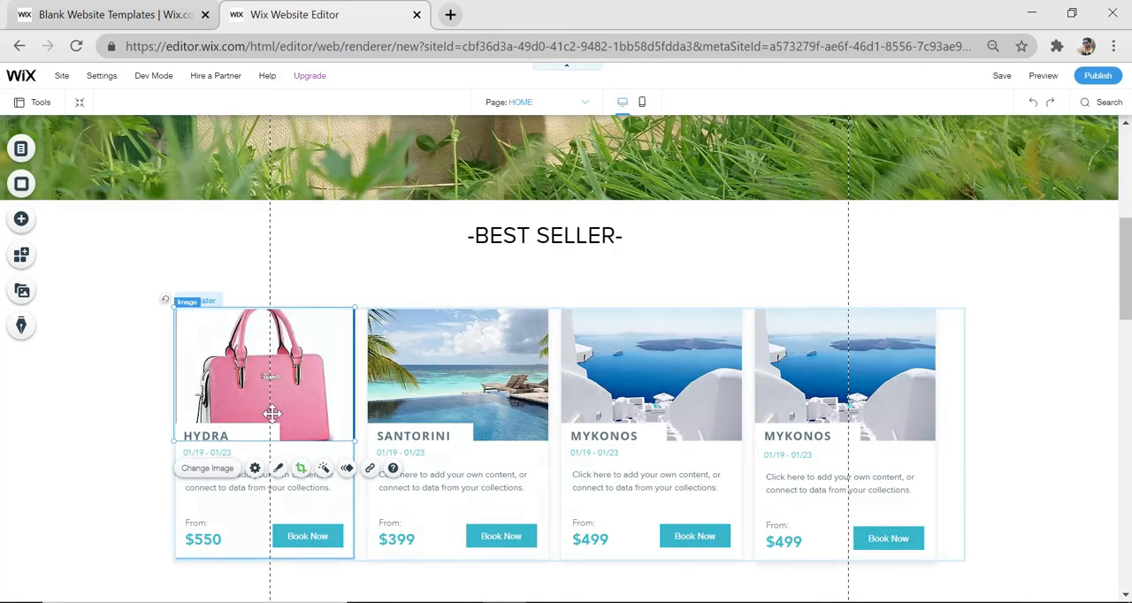
Delete the description text from the first card and change the card's title to "HANDBAGS"
click(254, 487)
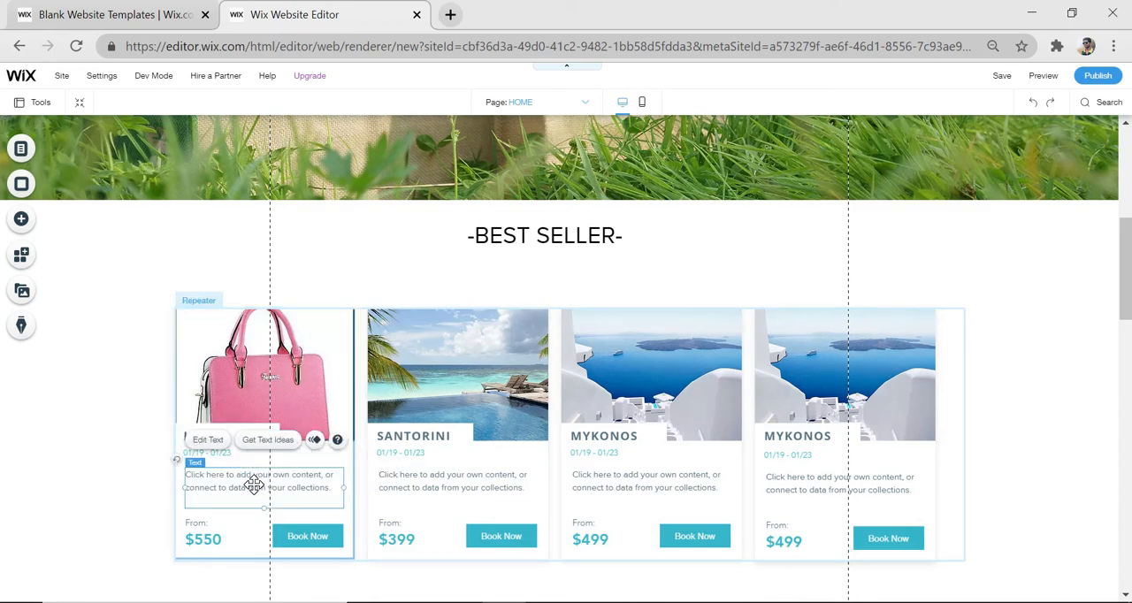
key(Delete)
click(220, 437)
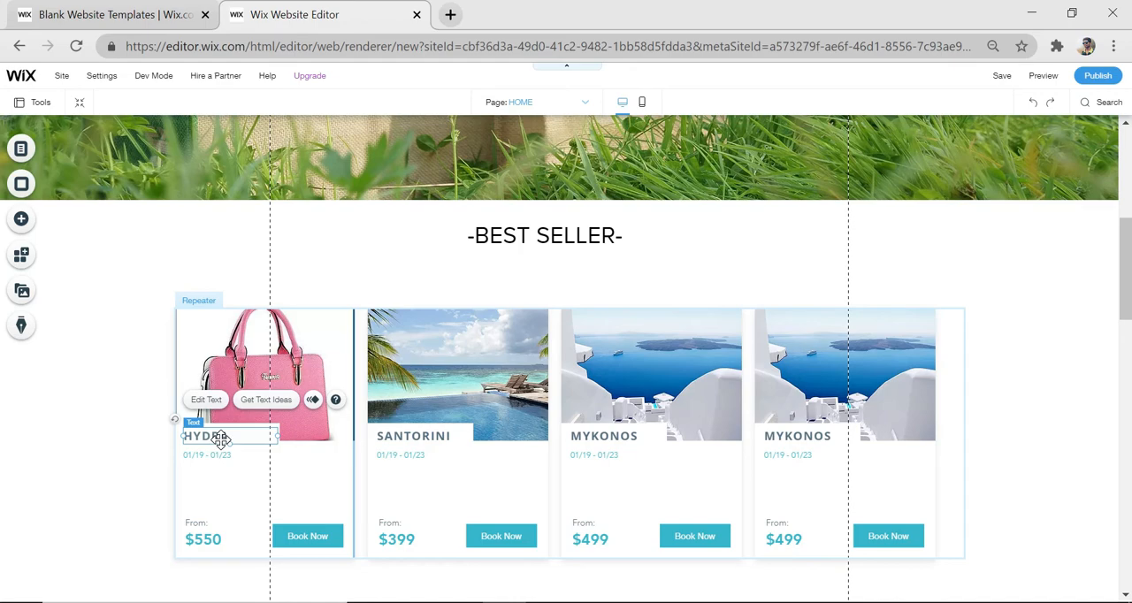
double_click(227, 439)
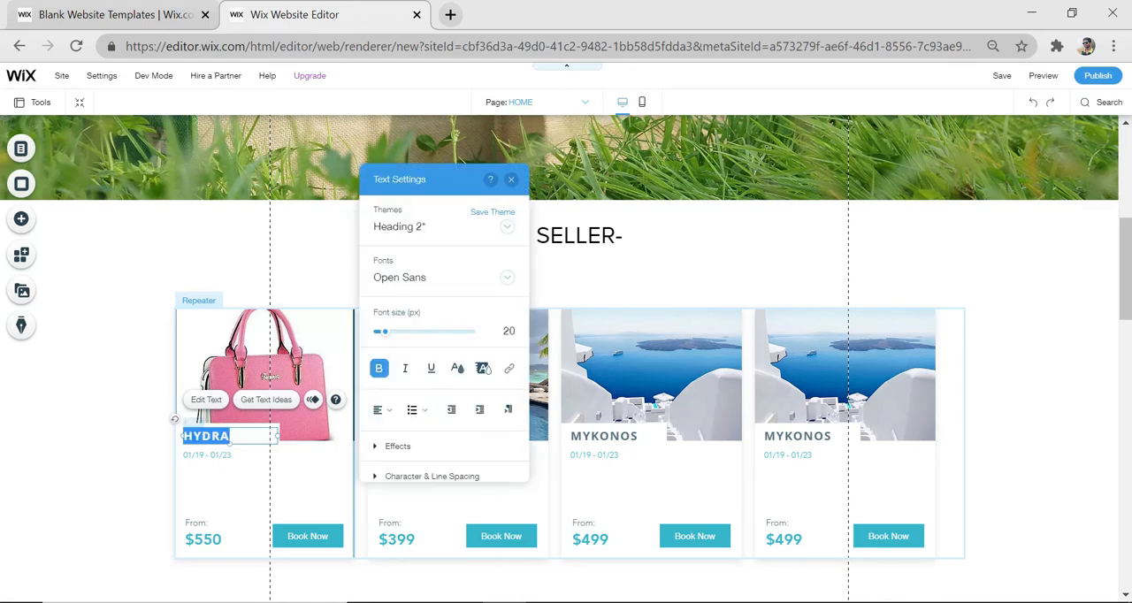
text(HANDBAGS)
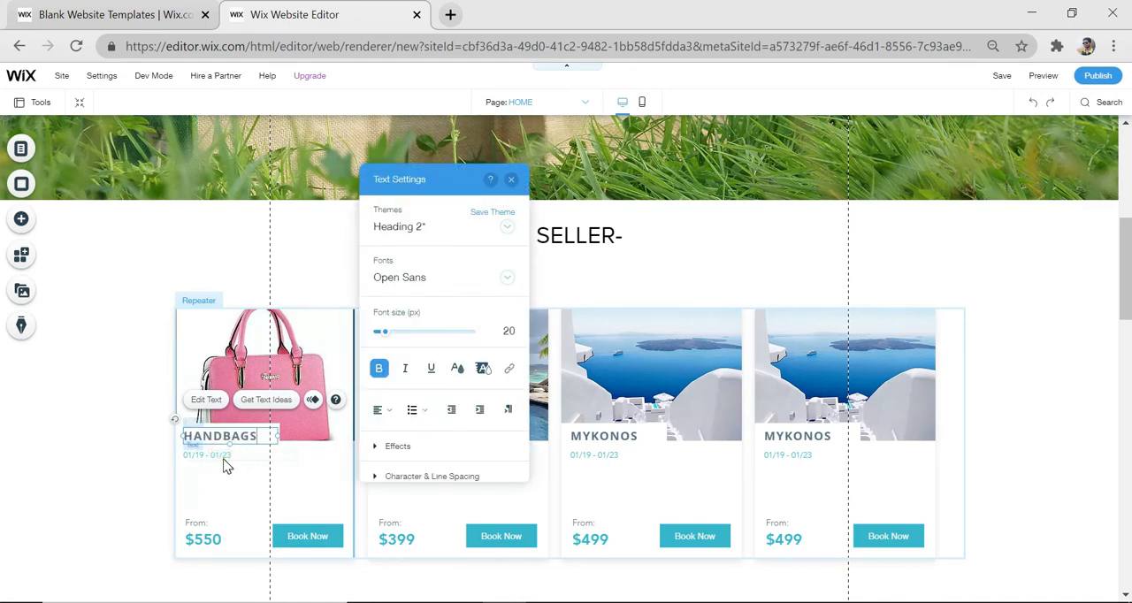
Delete the first card's date line, "From:" label and "Book Now" button, and change its price to "RS:550"
click(223, 457)
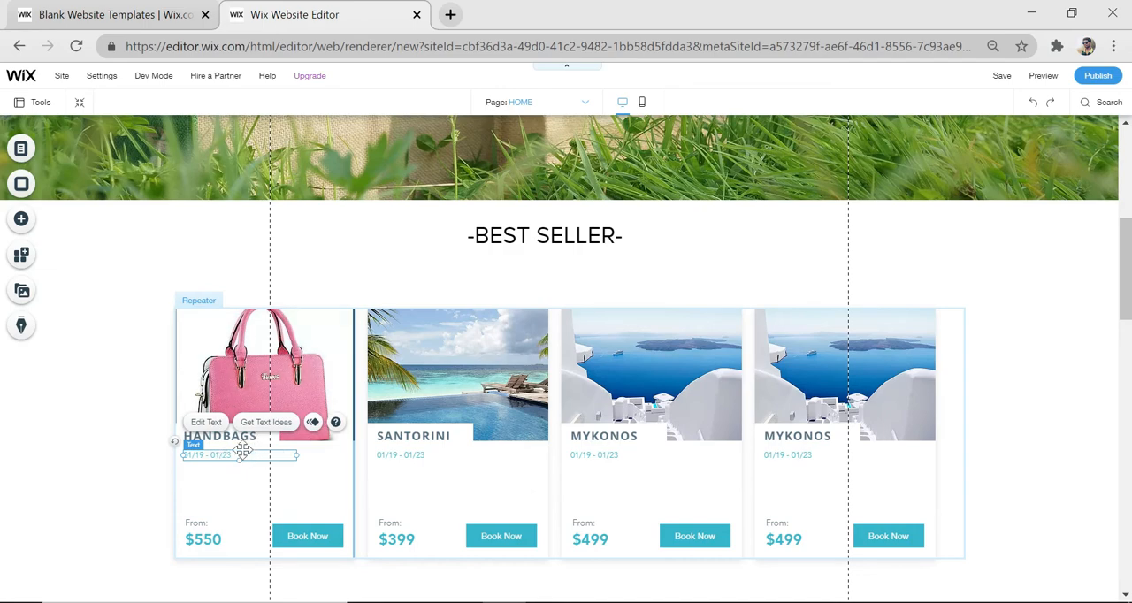
key(Delete)
click(217, 541)
double_click(217, 541)
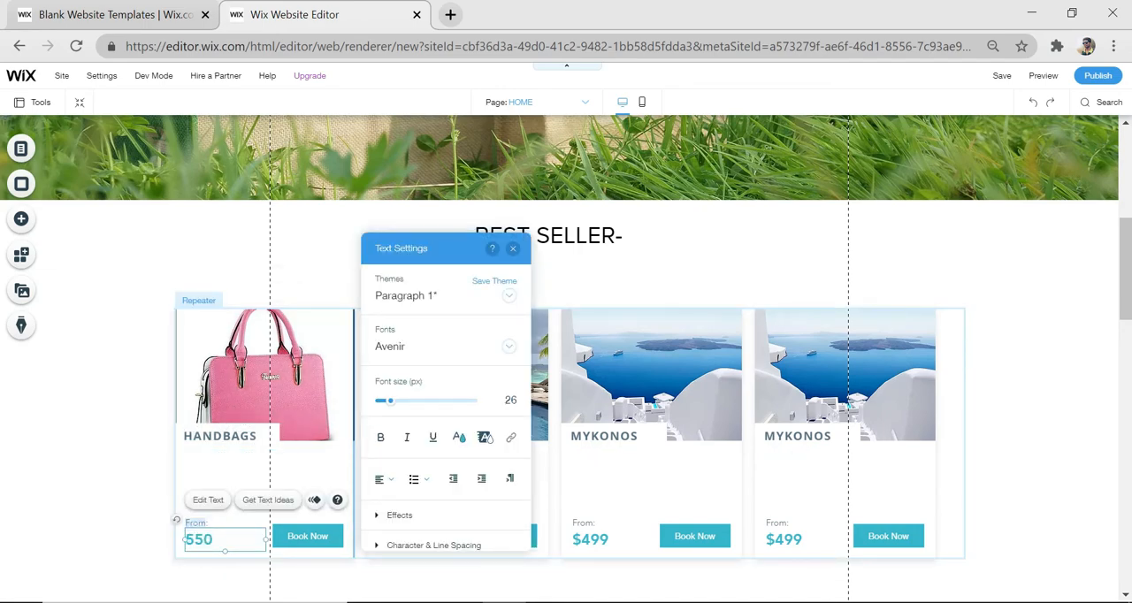
click(199, 524)
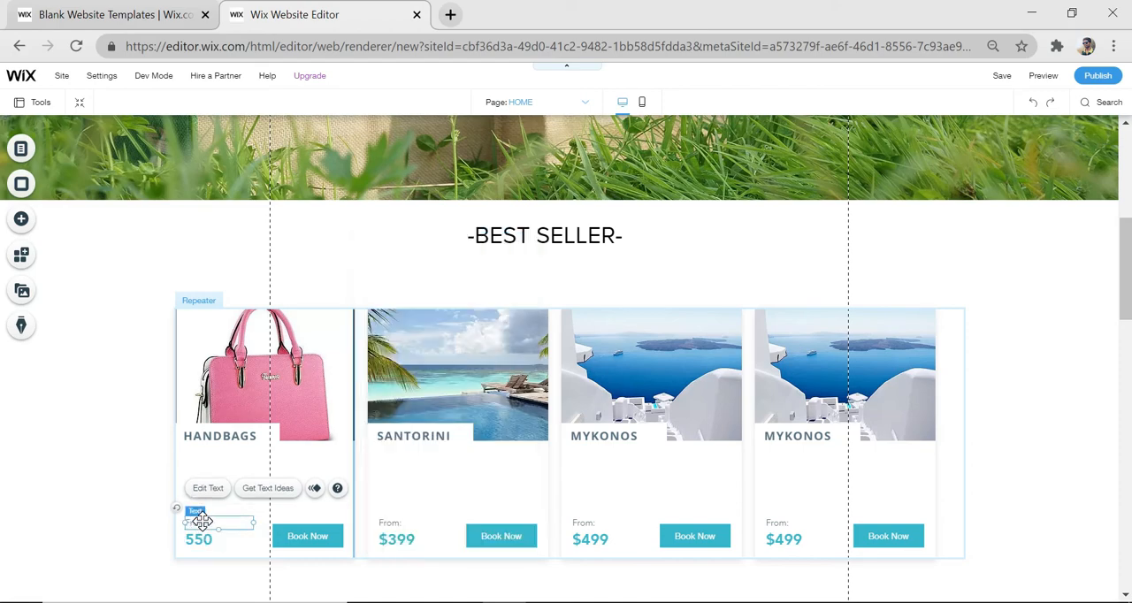
key(Delete)
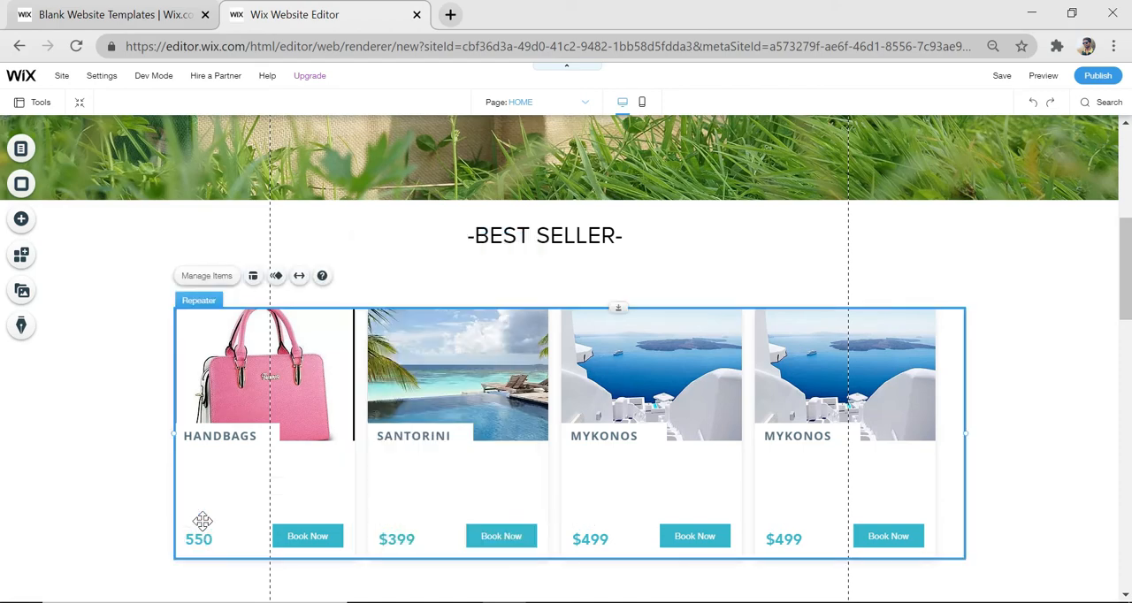
click(317, 539)
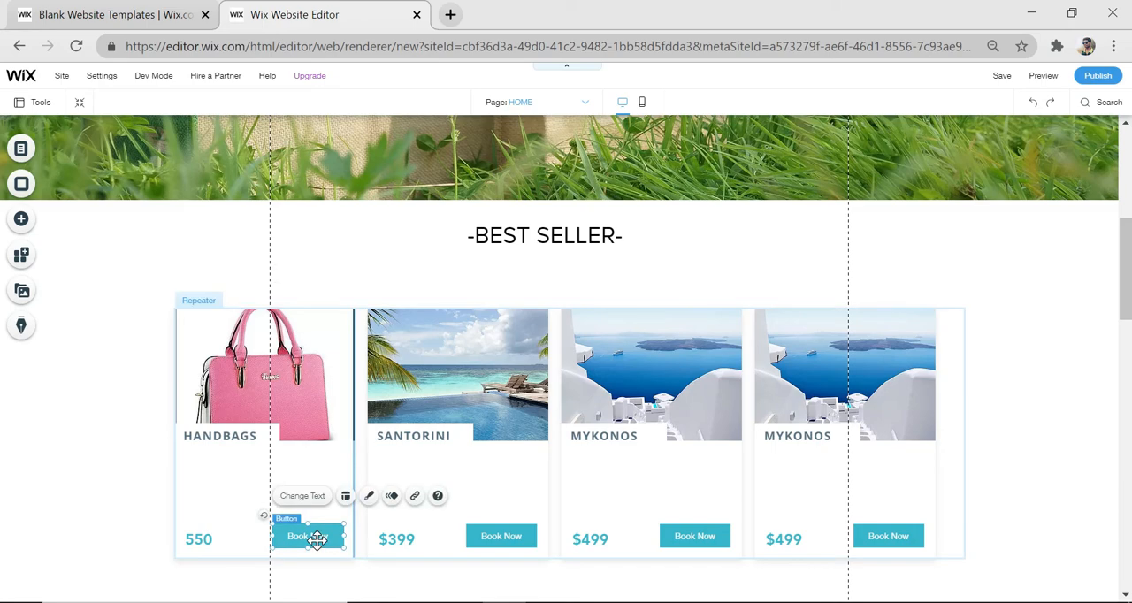
key(Delete)
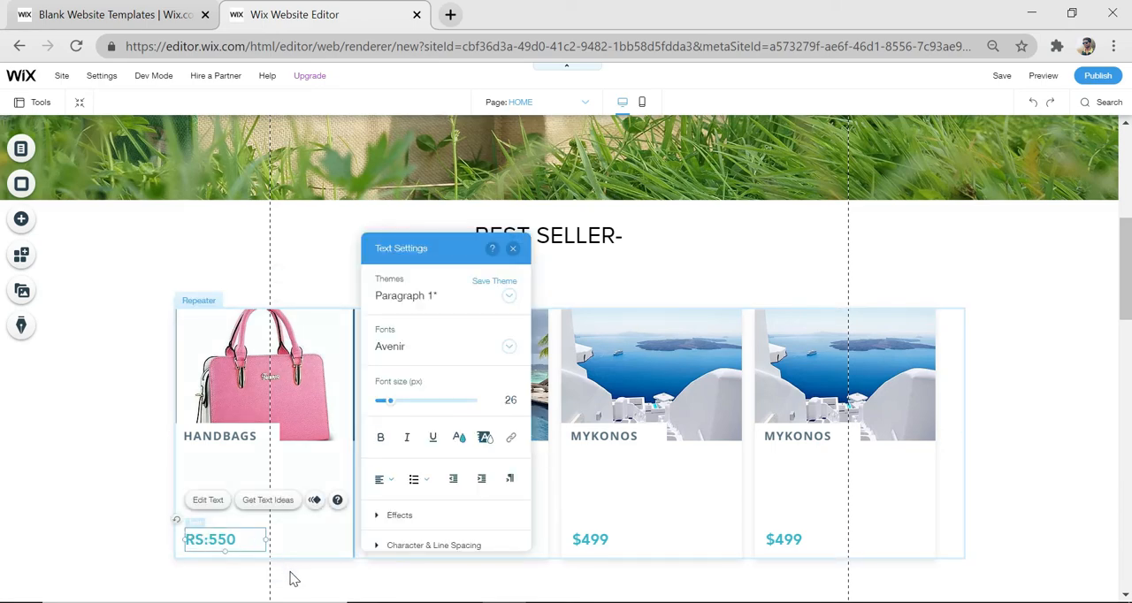
click(224, 470)
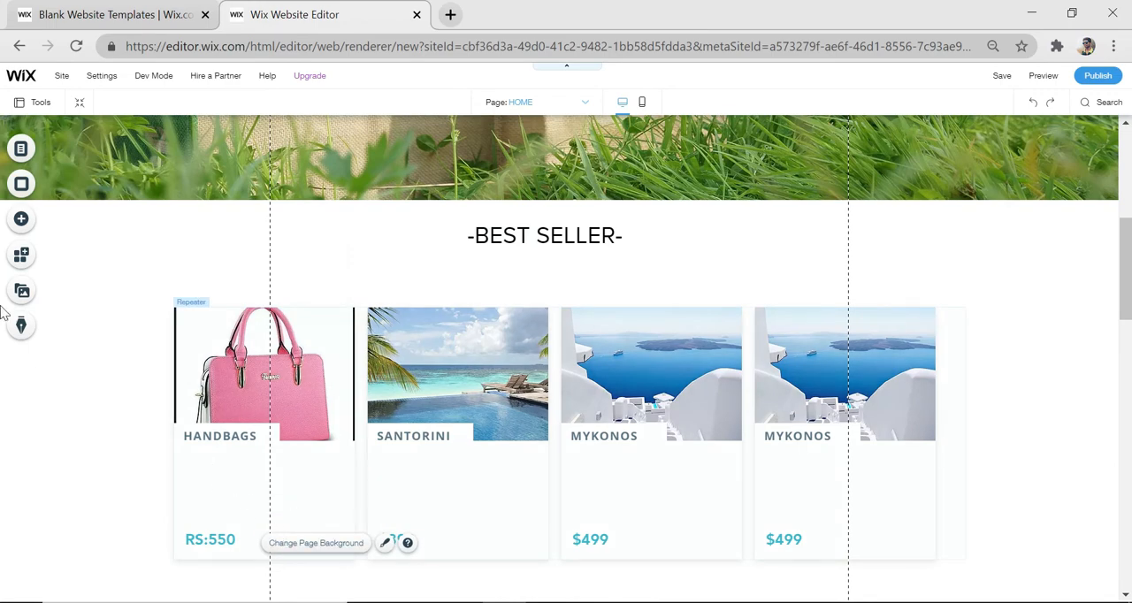
click(21, 221)
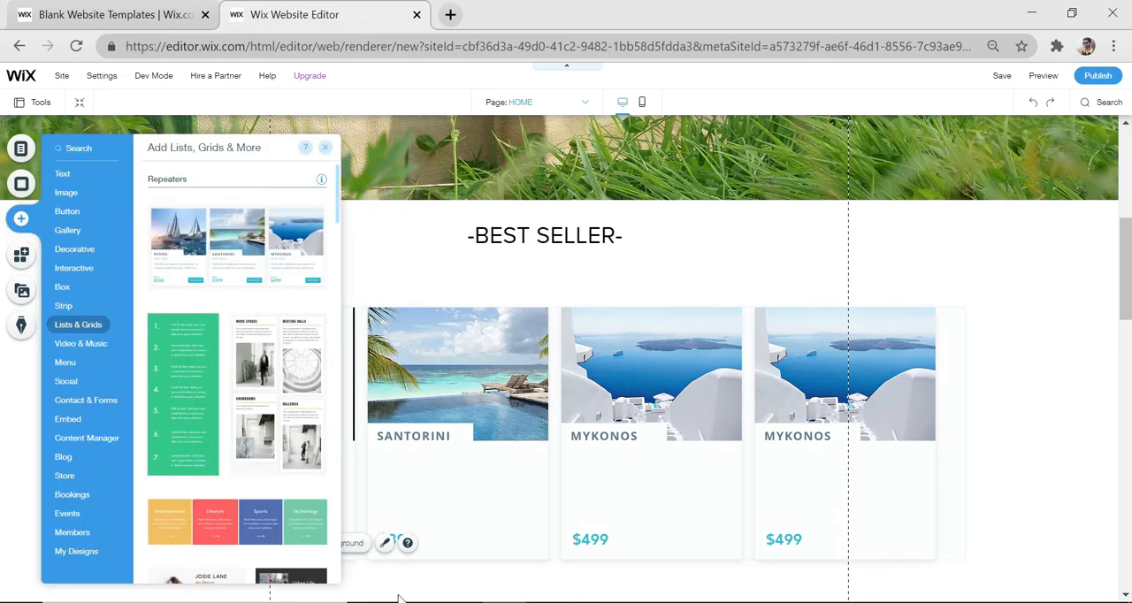
click(386, 576)
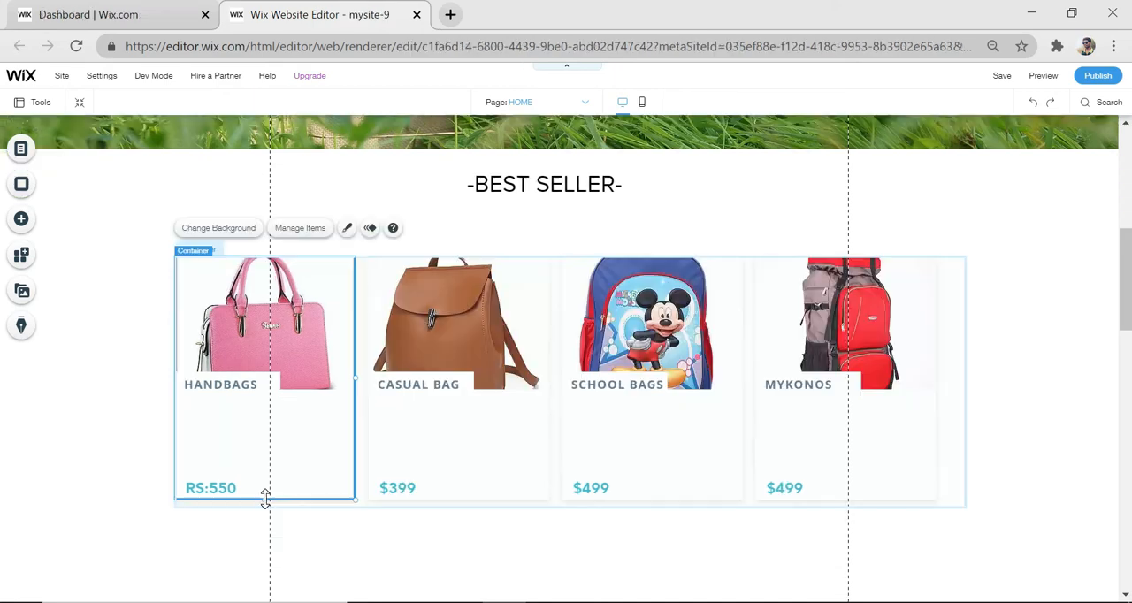
Move the price text up to just below the first card's title and shorten the card to end just under the price
drag(265, 442, 217, 410)
click(212, 488)
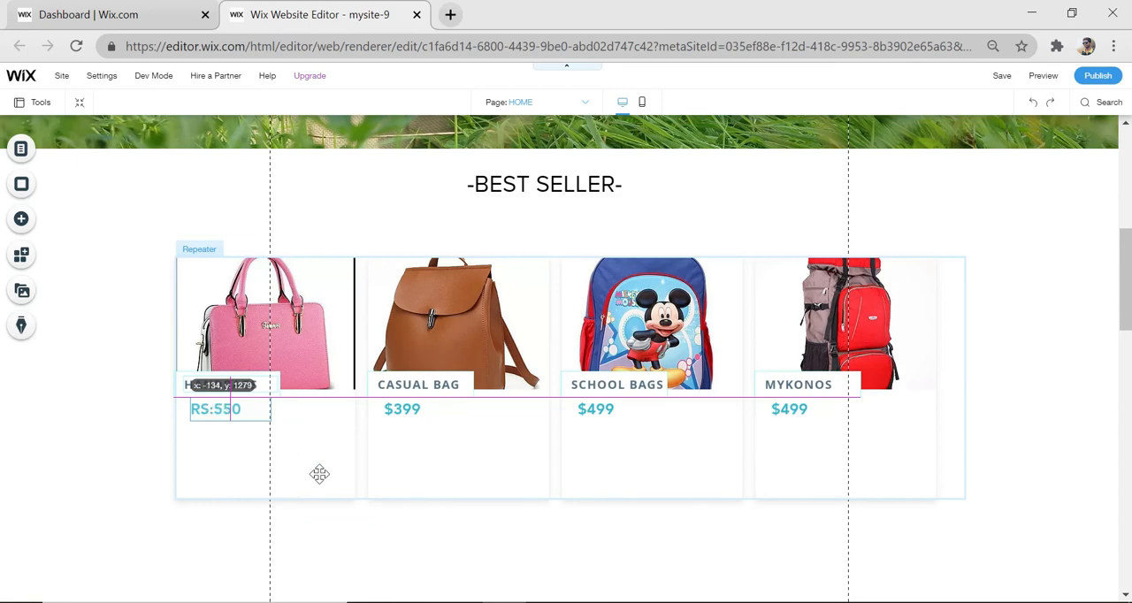
click(289, 474)
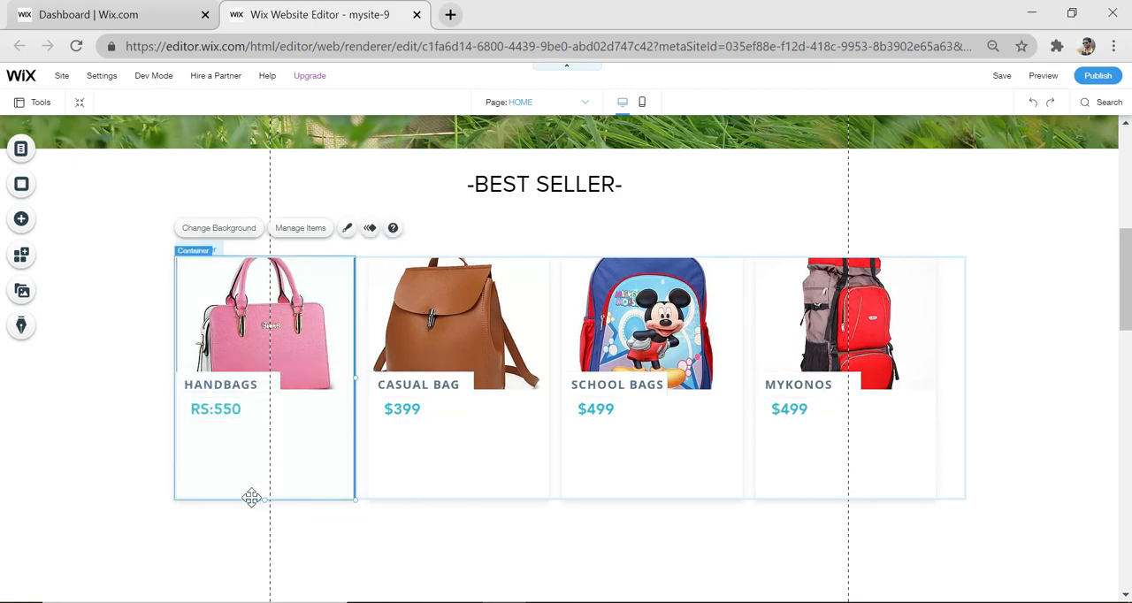
drag(262, 502, 269, 436)
Replace the dollar sign with "RS:" in the other three cards' prices, giving RS:399, RS:499 and RS:499
double_click(392, 410)
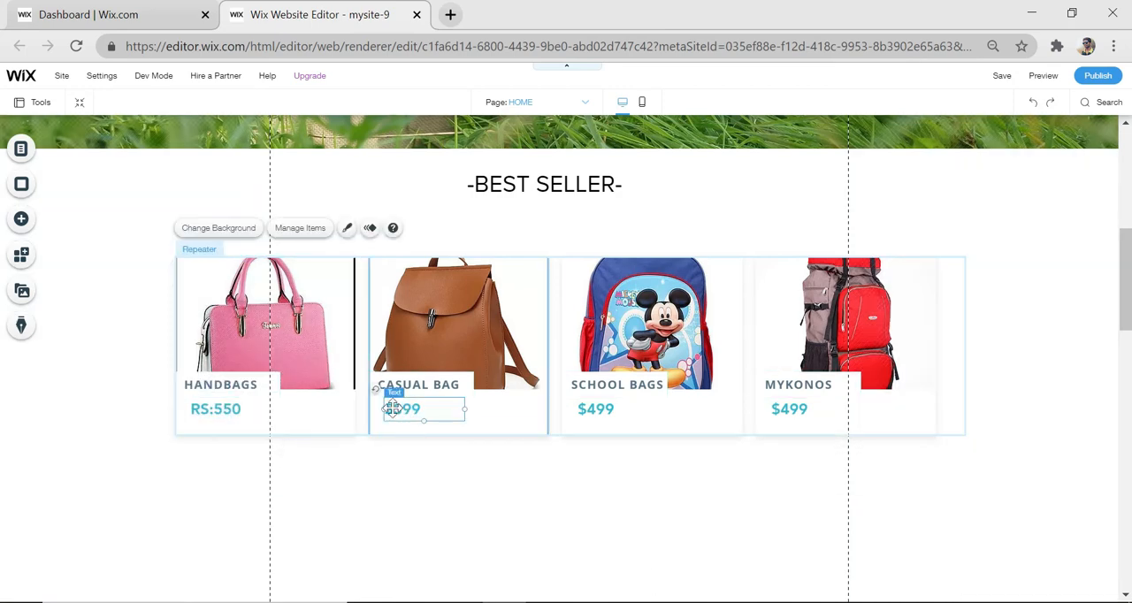
key(BackSpace)
text(RS:)
double_click(588, 409)
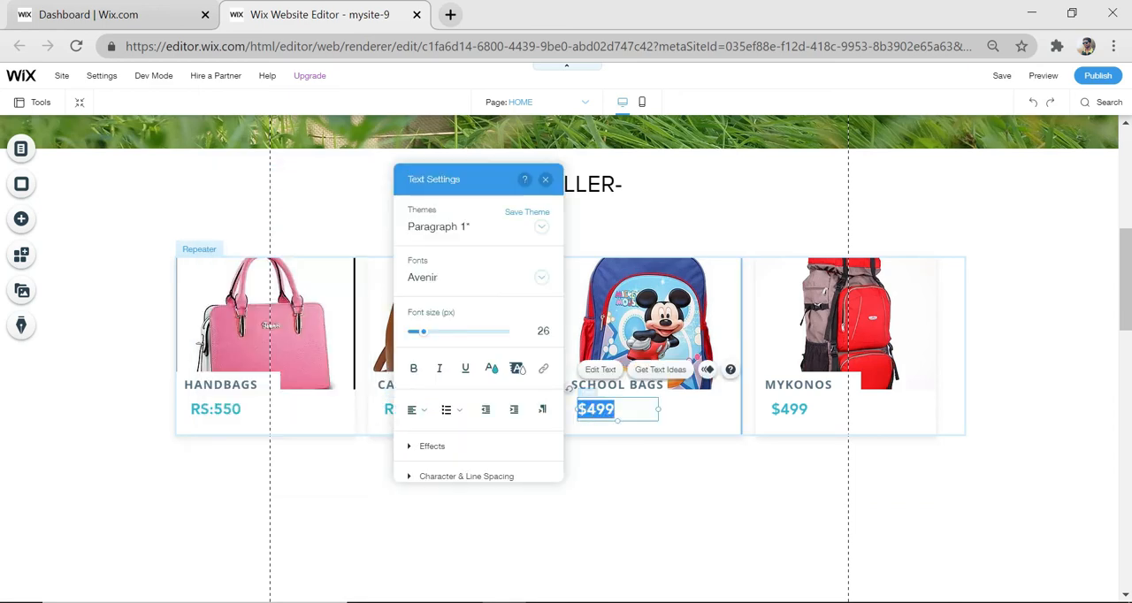
key(BackSpace)
text(RS:)
double_click(776, 409)
key(BackSpace)
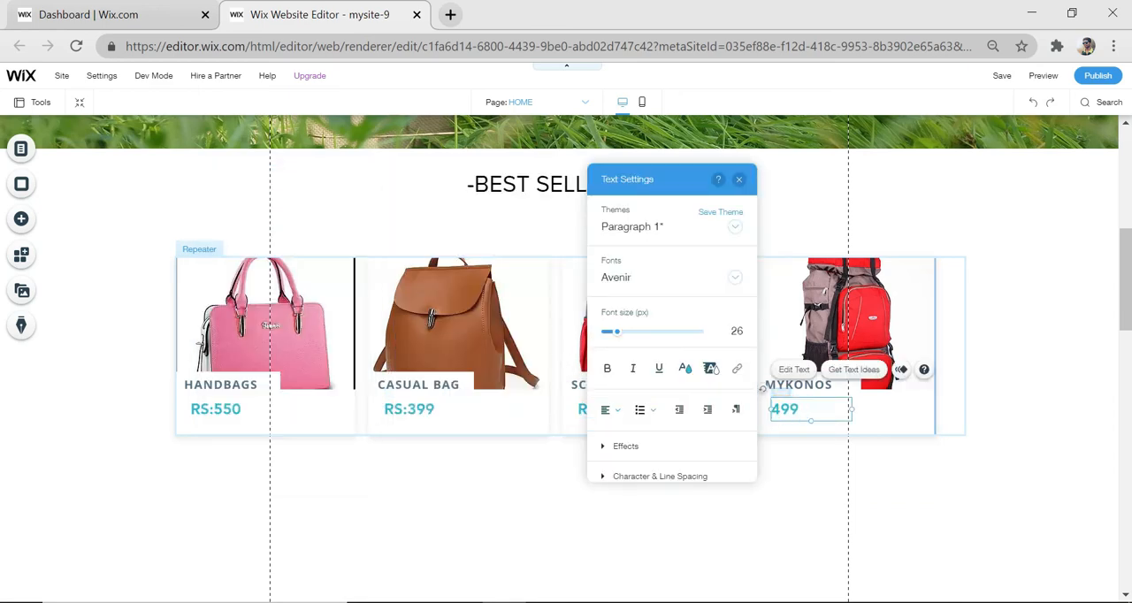
text(RS:)
click(928, 507)
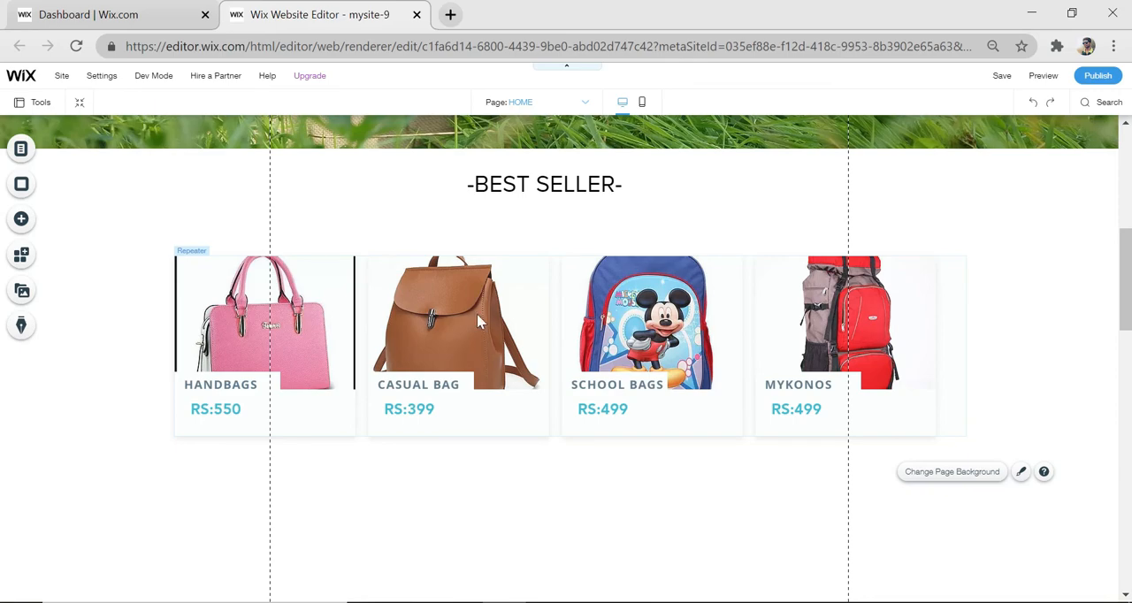
Upload "casual wallpaper" and "travelling wallpaper" from the bags folder to the site files and close the image chooser
scroll(629, 419, down, 2)
scroll(631, 423, down, 1)
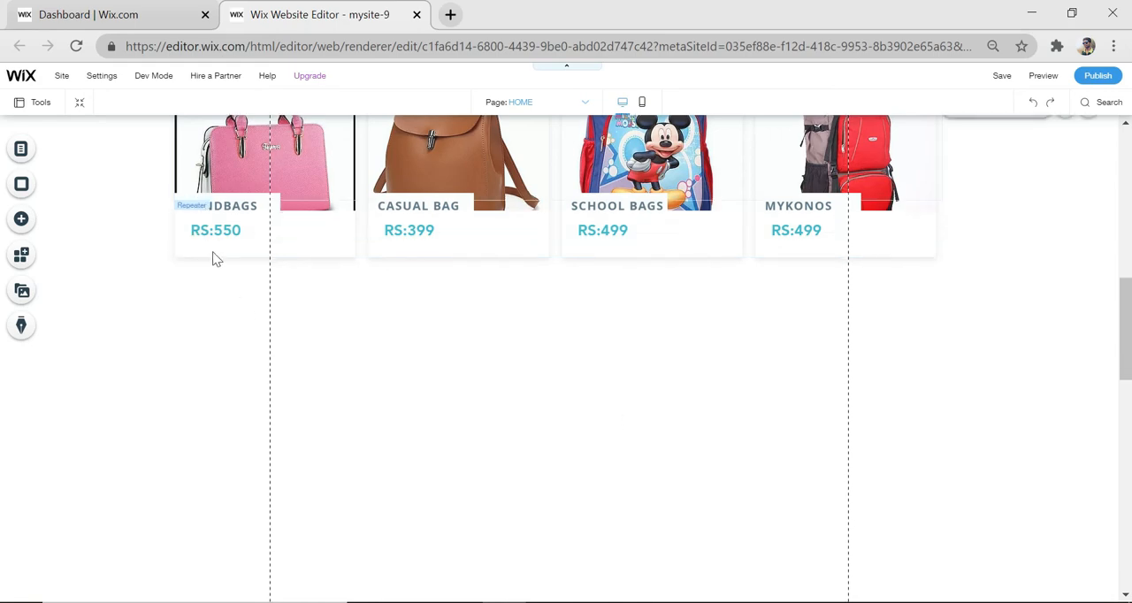
scroll(215, 257, down, 1)
click(21, 220)
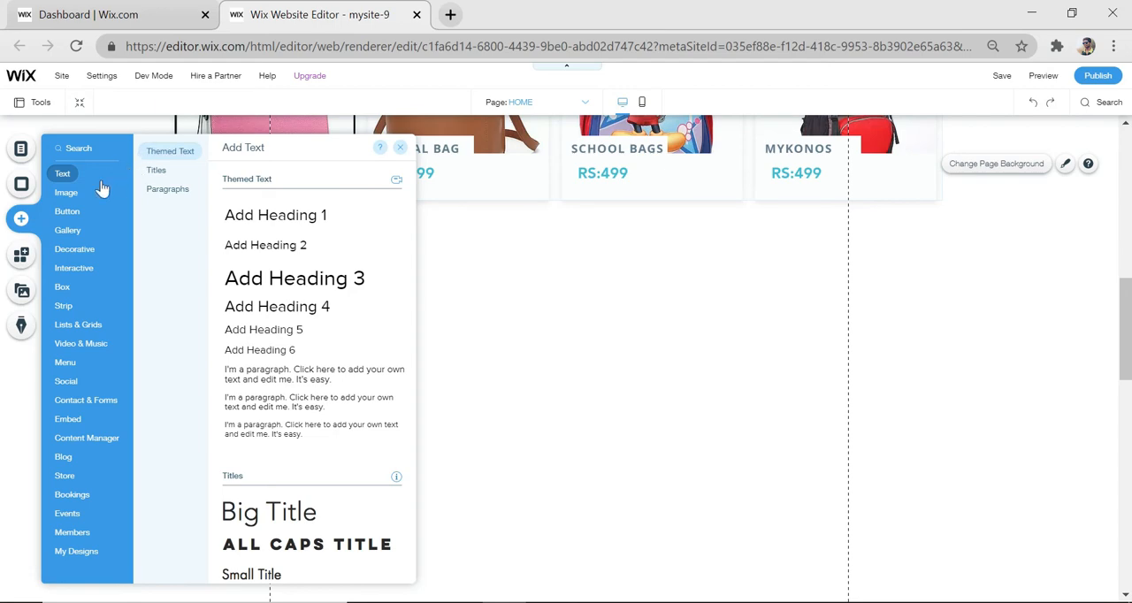
click(67, 193)
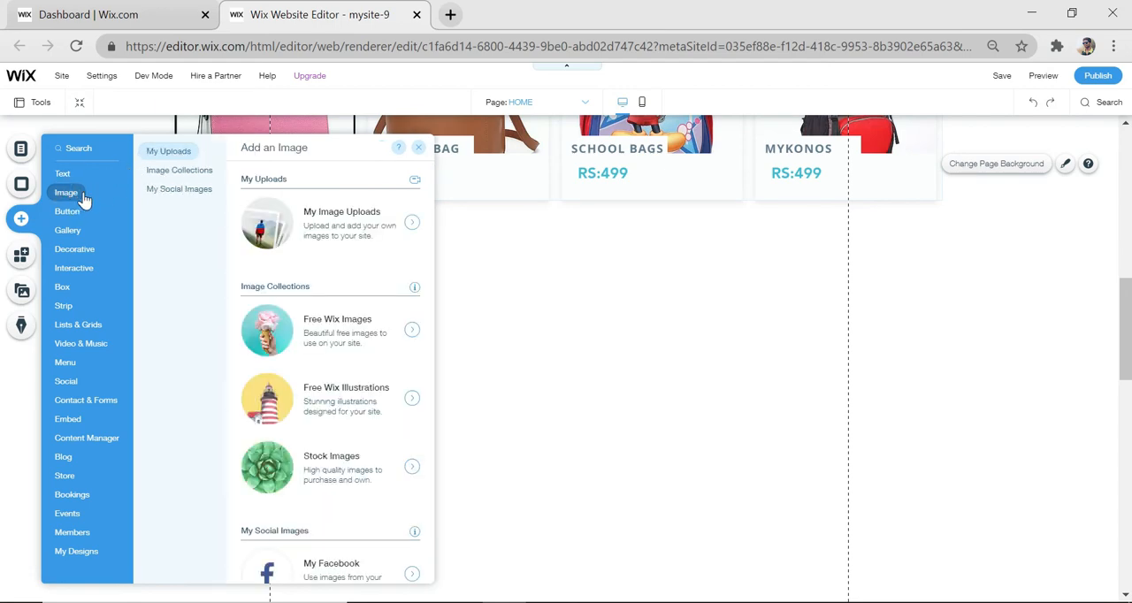
click(346, 231)
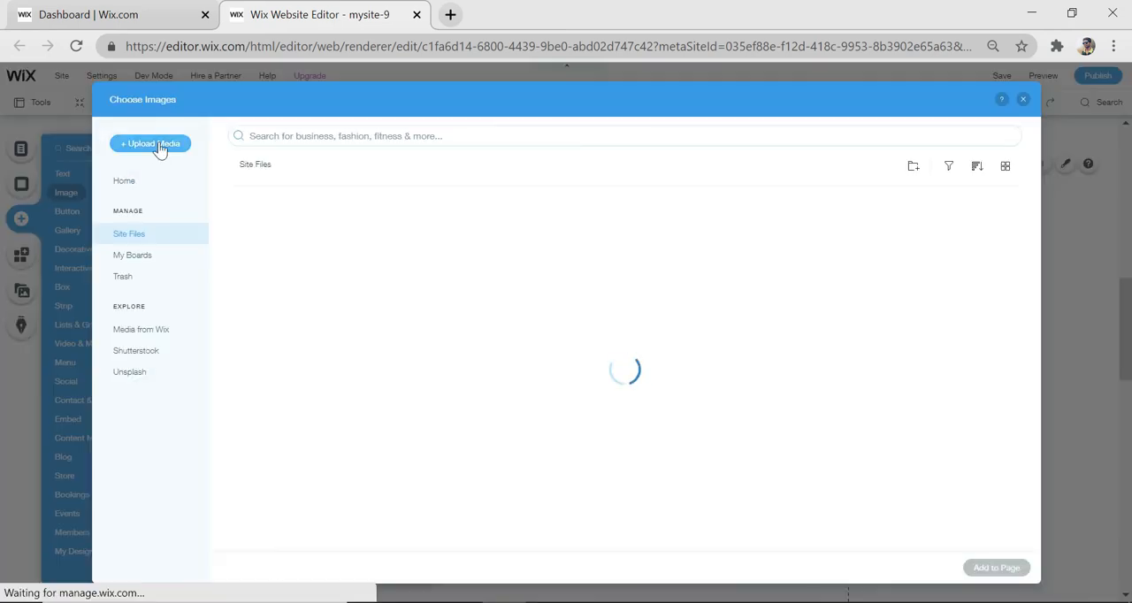
click(157, 144)
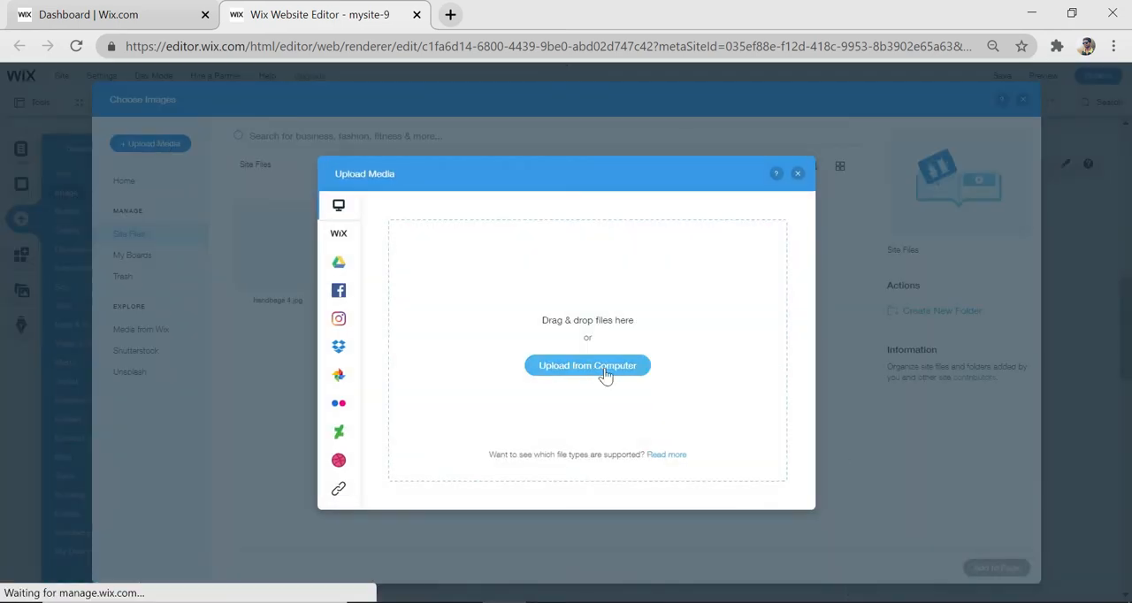
click(599, 375)
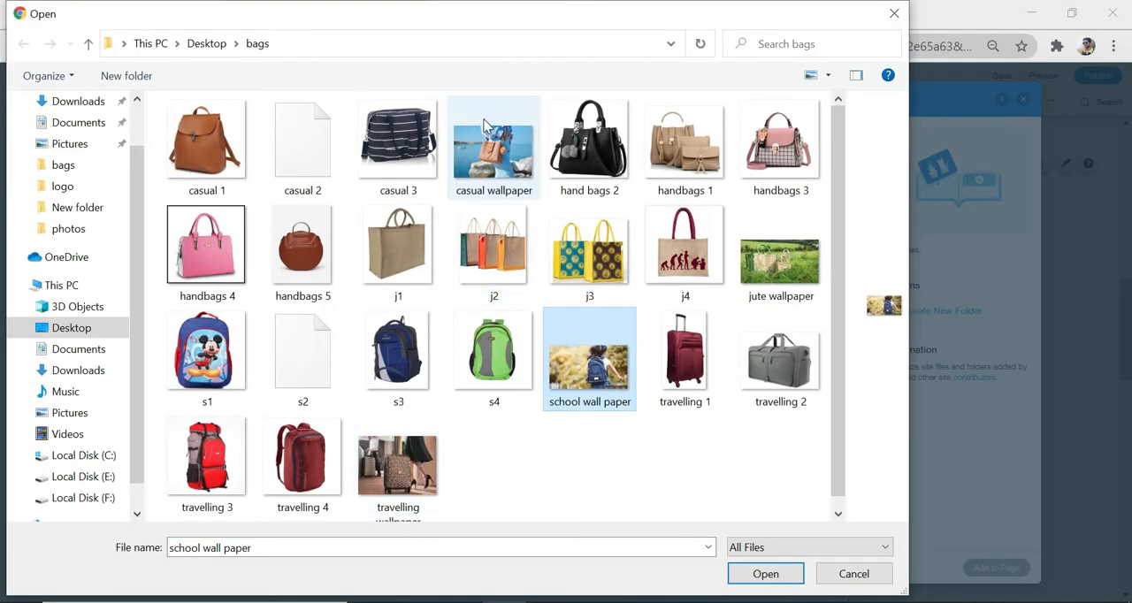
click(495, 151)
ctrl+click(398, 464)
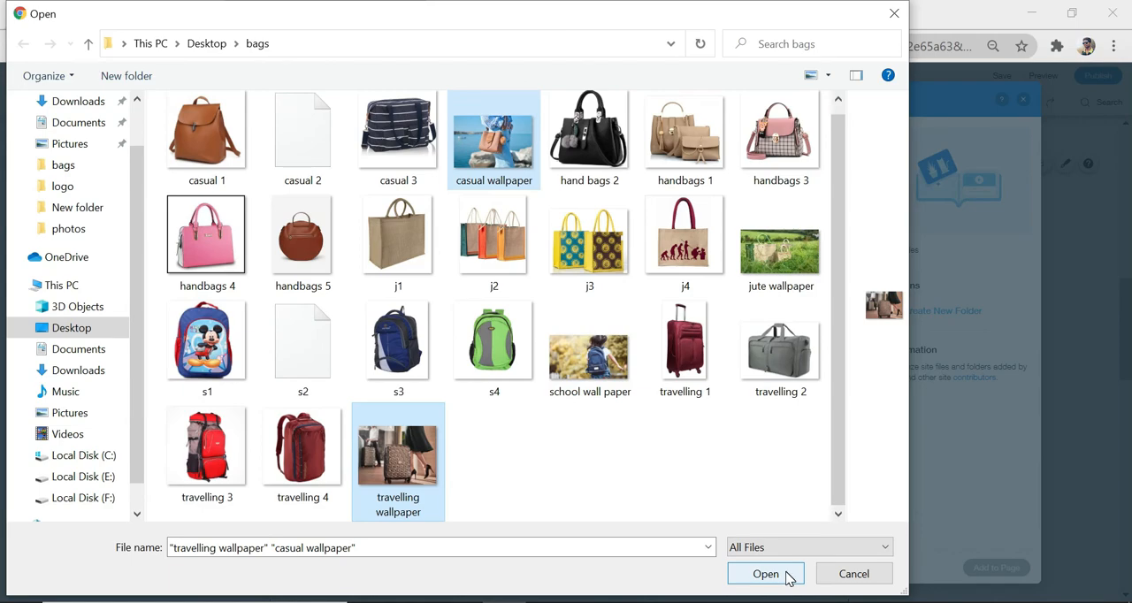
click(774, 577)
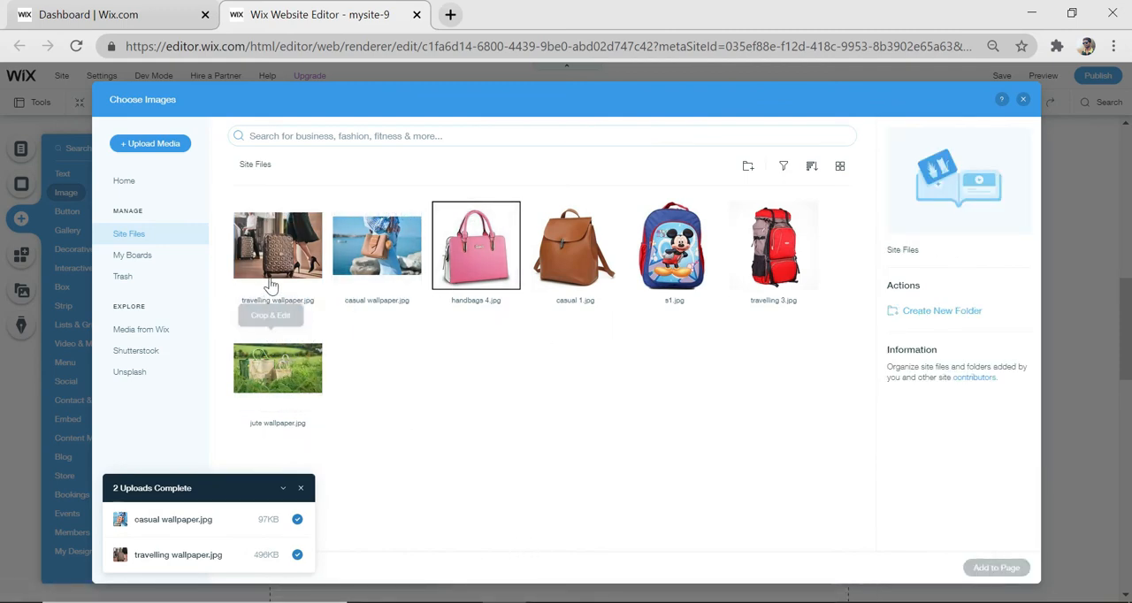
click(1023, 101)
Add the two-column "ABOUT US" strip with the dark desk photo below the best-seller cards
mouse_move(66, 305)
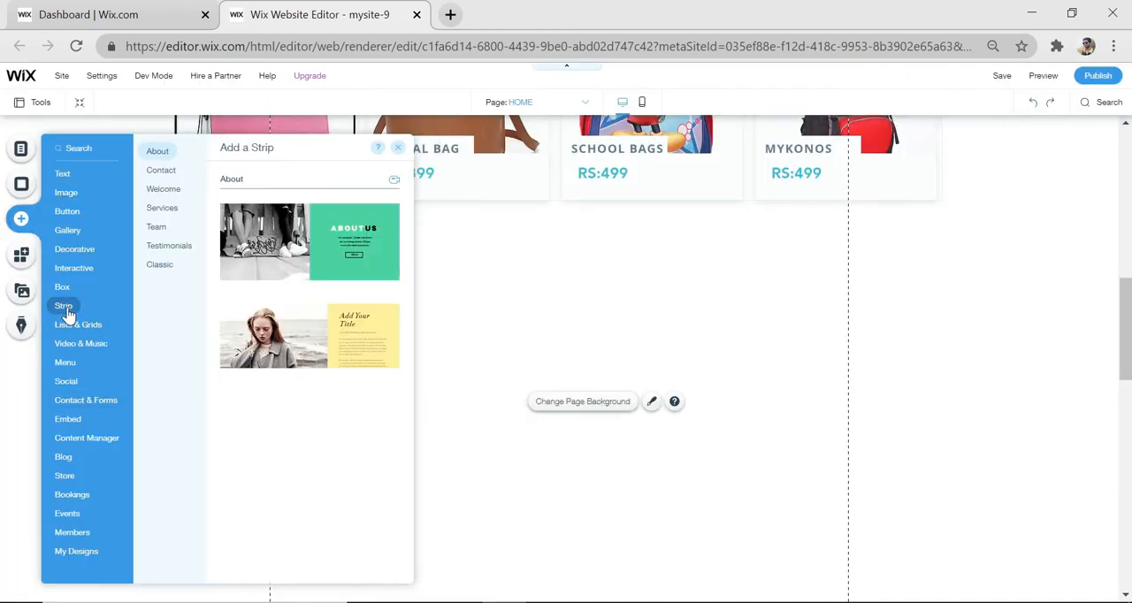
scroll(336, 465, down, 3)
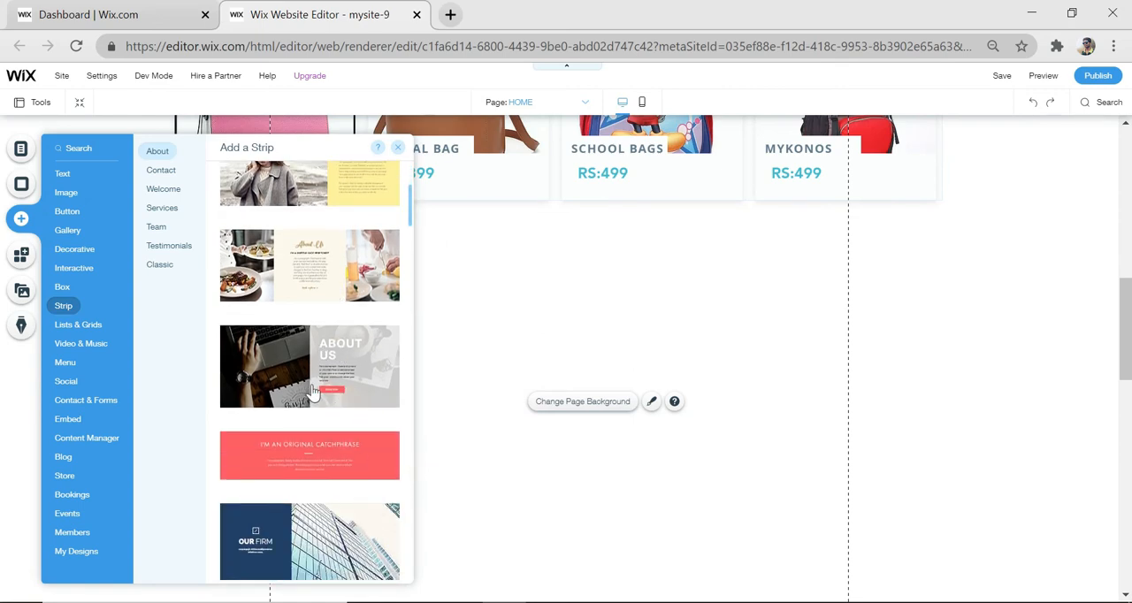
drag(311, 391, 604, 529)
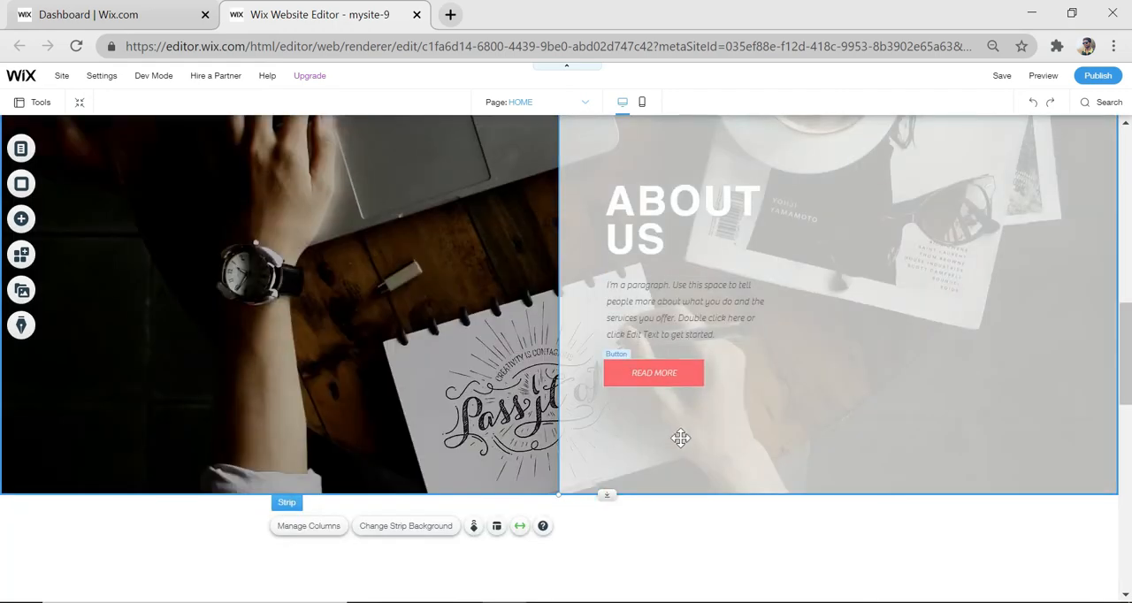
Delete the "READ MORE" button, the paragraph and the "ABOUT US" heading from the strip's second column
click(655, 374)
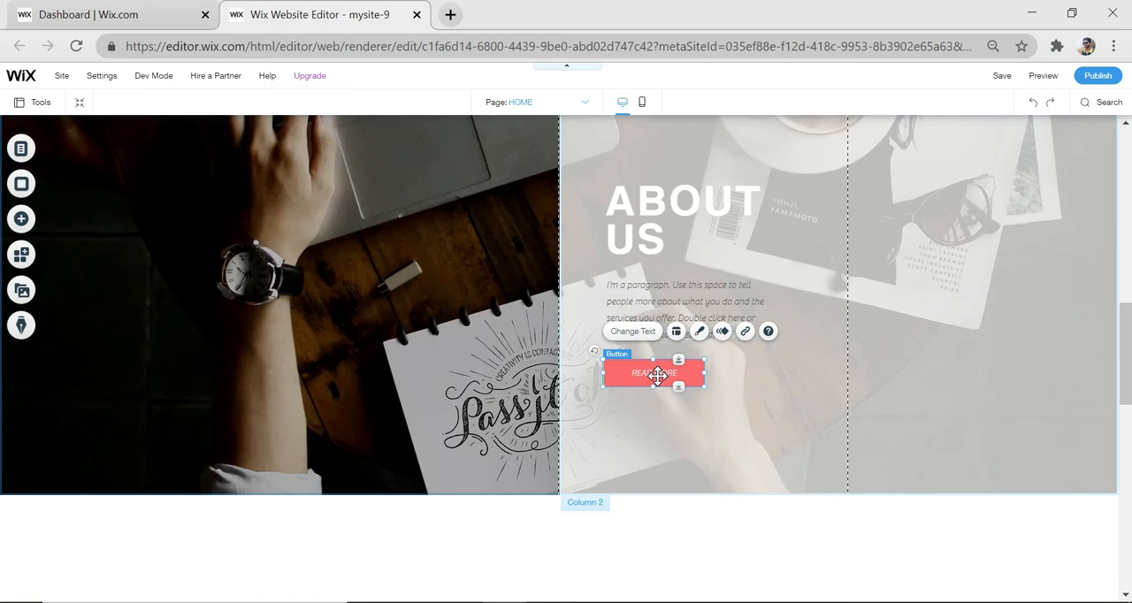
key(Delete)
click(716, 305)
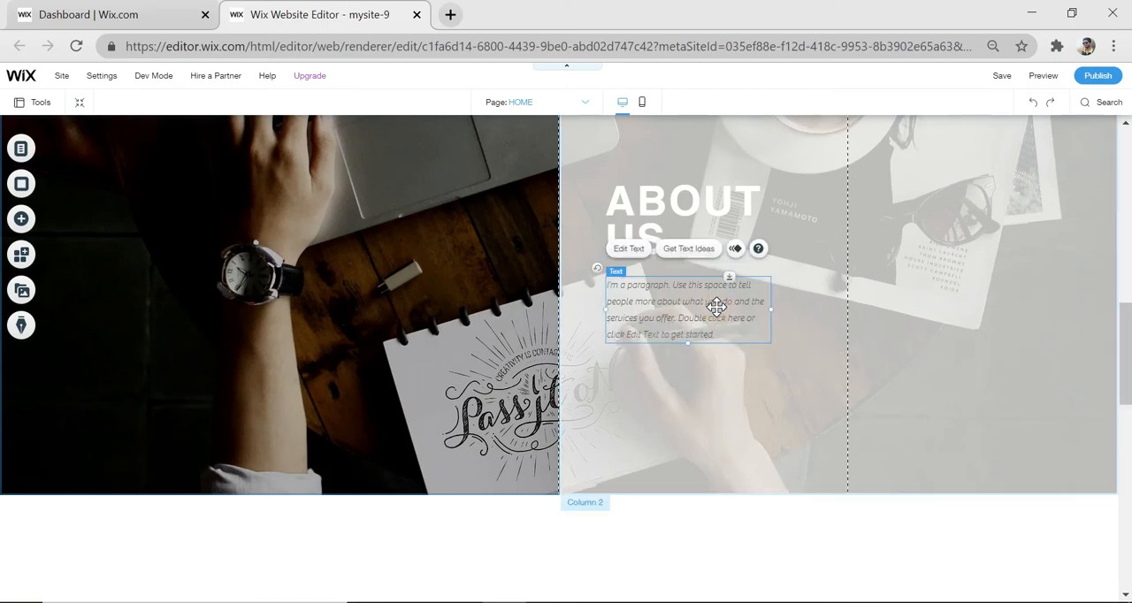
key(Delete)
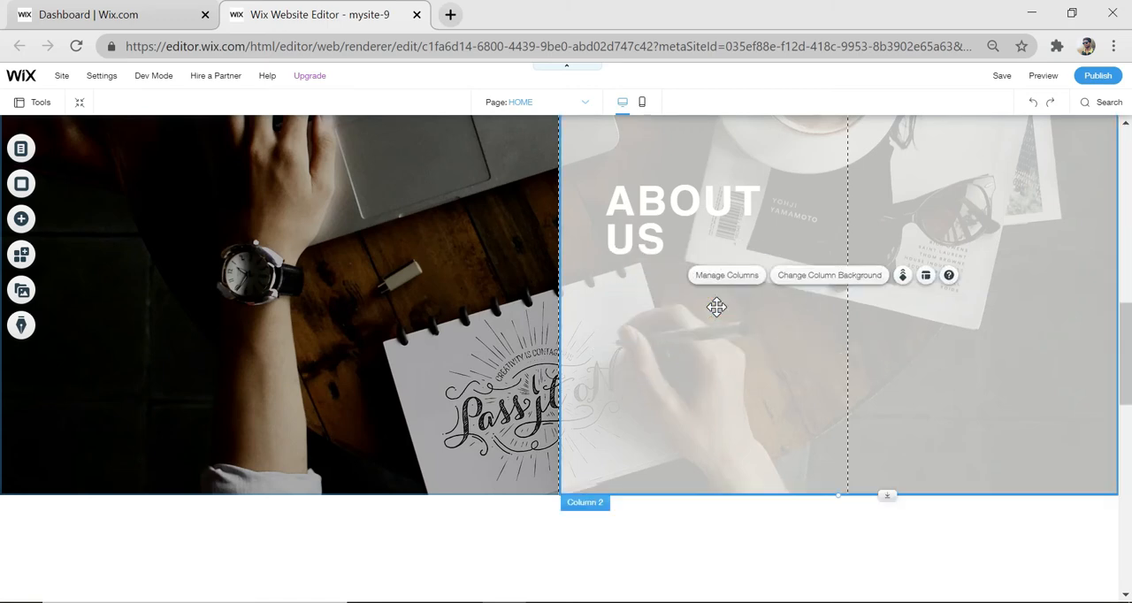
click(701, 217)
key(Delete)
Set the strip's first column background to the "travelling wallpaper" image from the site files
scroll(700, 218, up, 3)
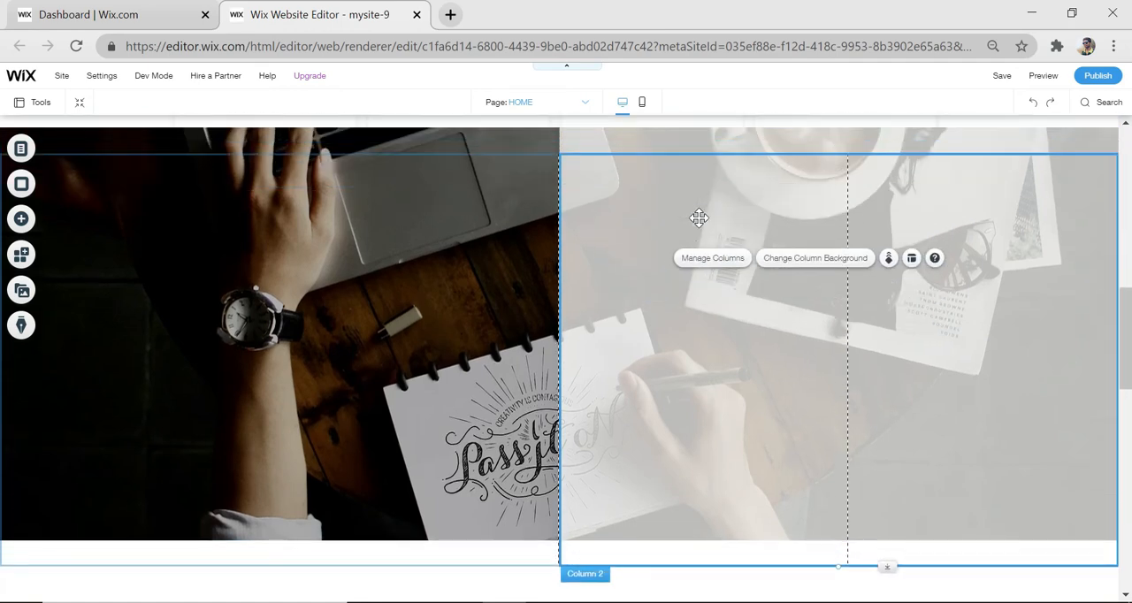
click(492, 414)
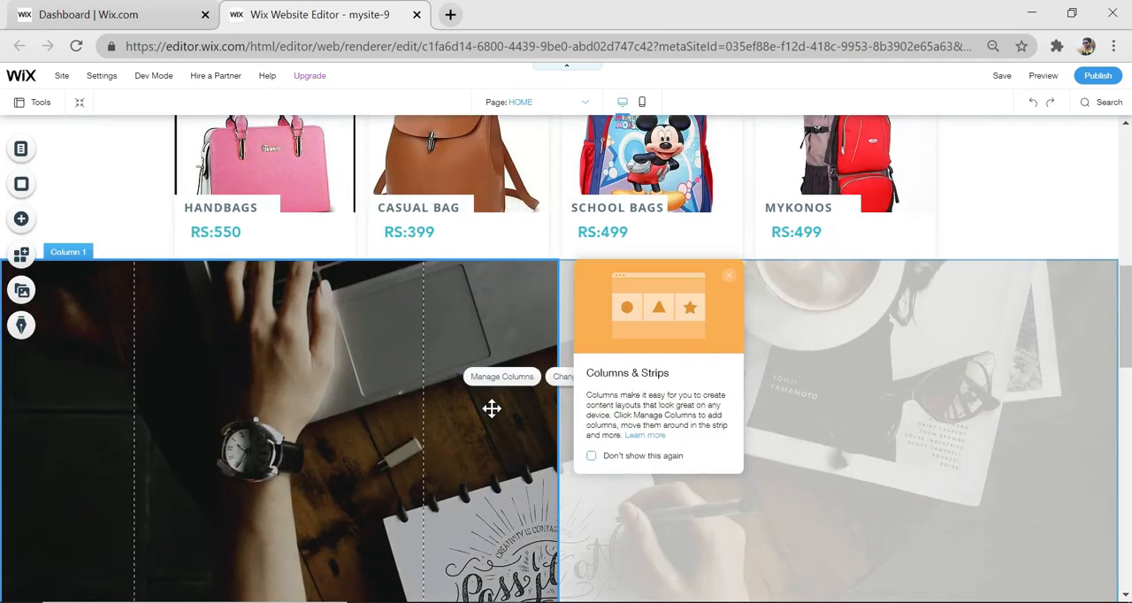
click(259, 382)
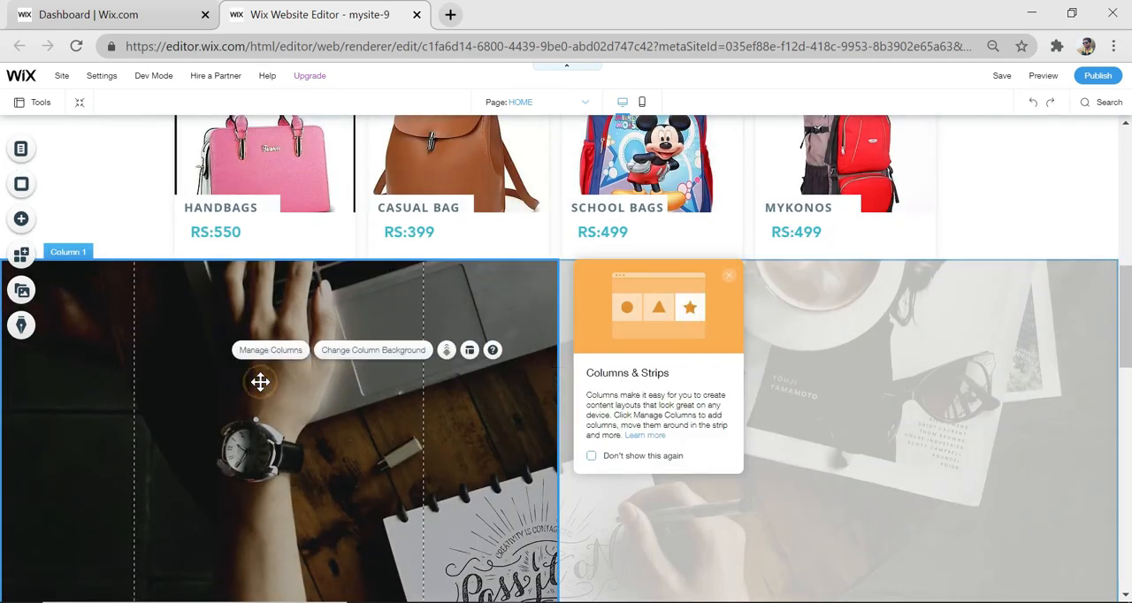
click(382, 351)
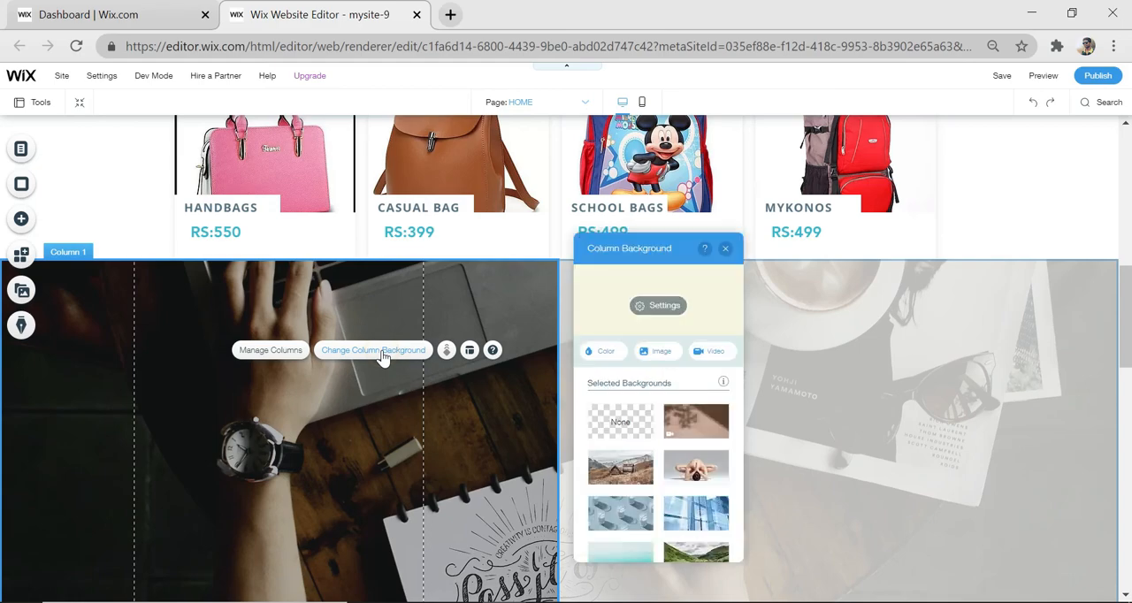
click(671, 356)
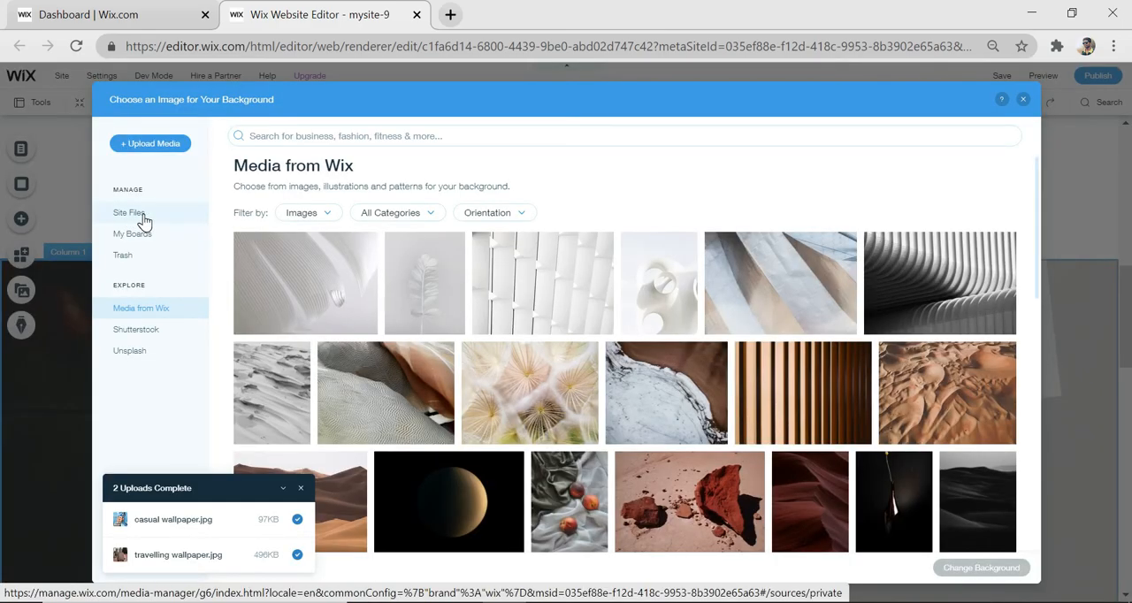
click(141, 217)
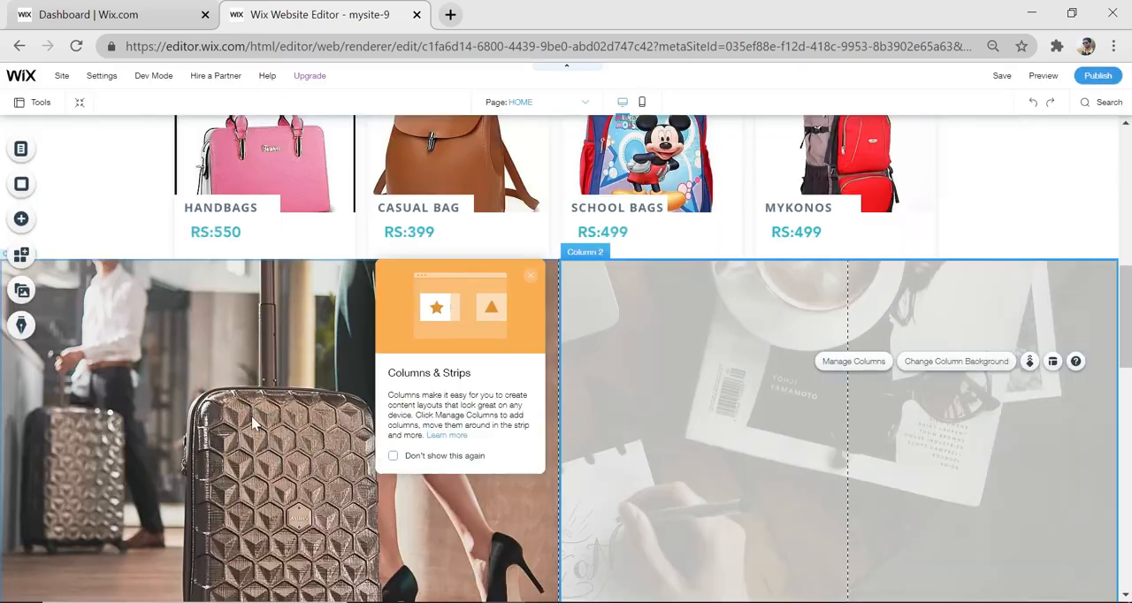
Set the strip's second column background to the "casual wallpaper" image from the site files
scroll(243, 398, down, 1)
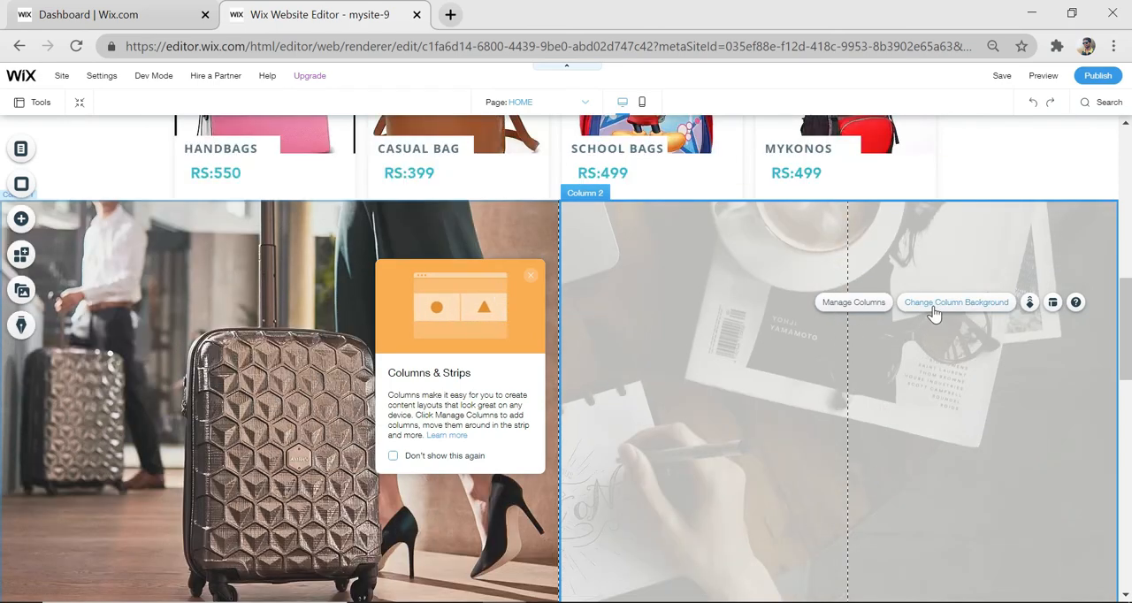
click(933, 305)
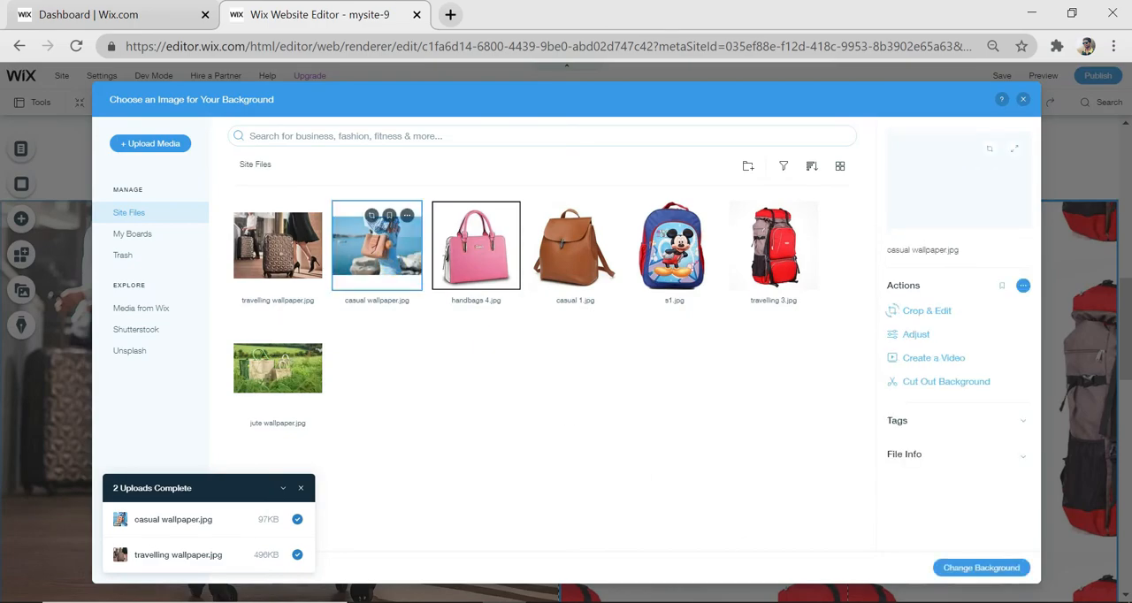
click(999, 571)
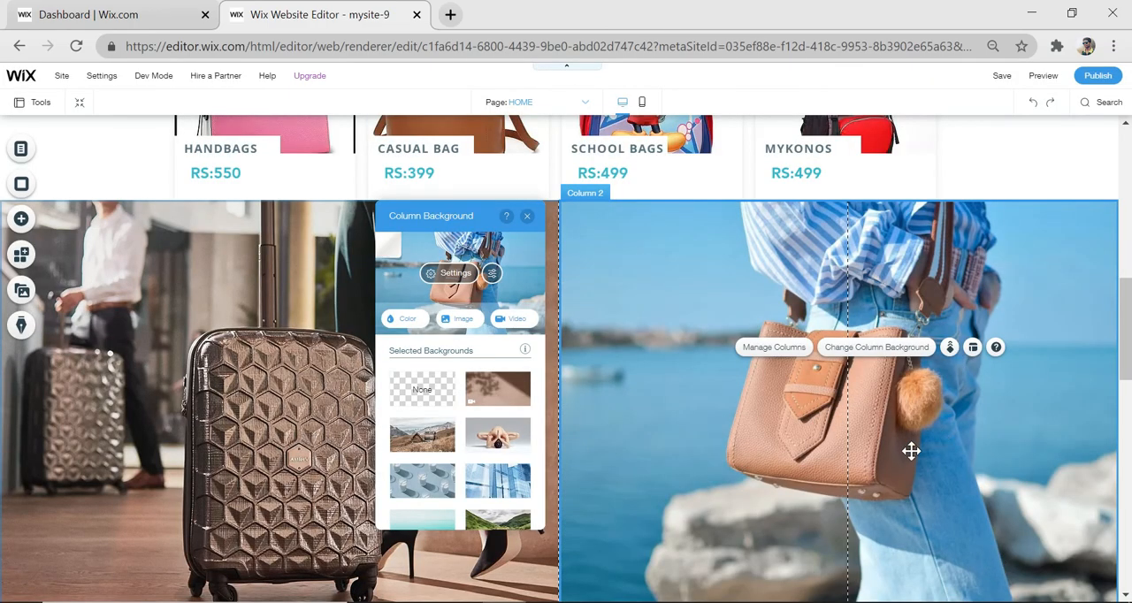
scroll(885, 475, down, 2)
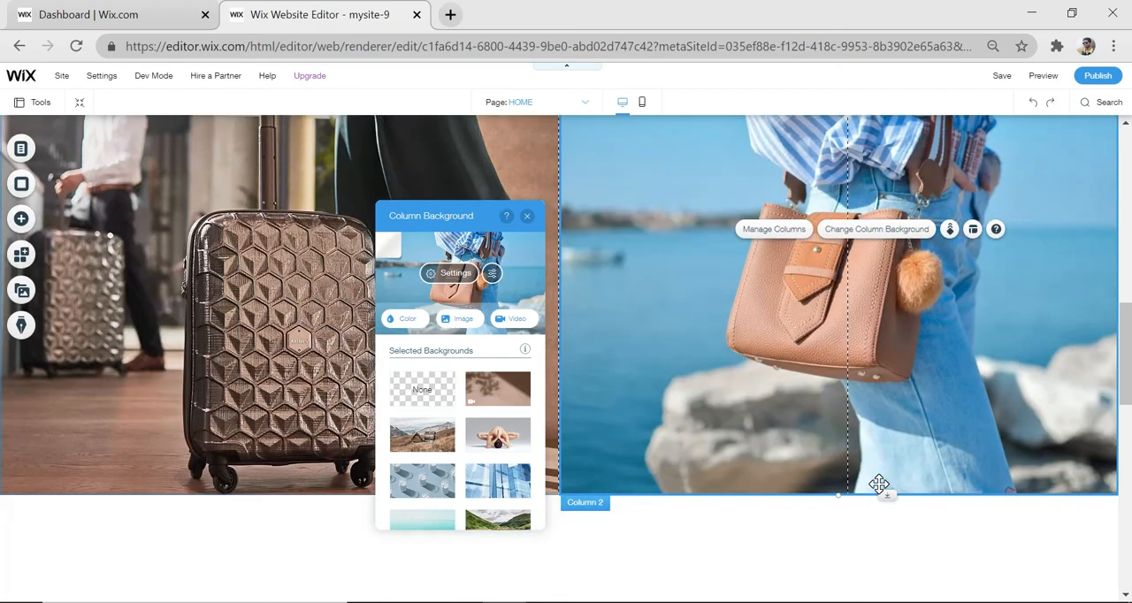
scroll(879, 483, down, 1)
click(881, 492)
scroll(763, 447, up, 3)
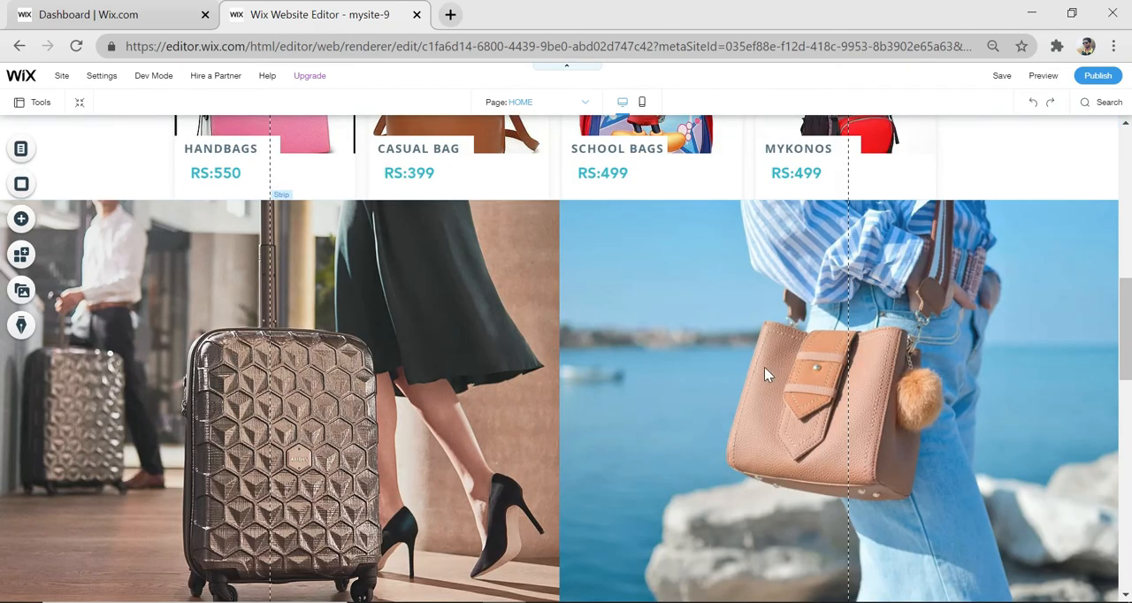
Move the two-column image strip down slightly to widen the gap below the best-seller cards
scroll(764, 367, up, 1)
click(579, 348)
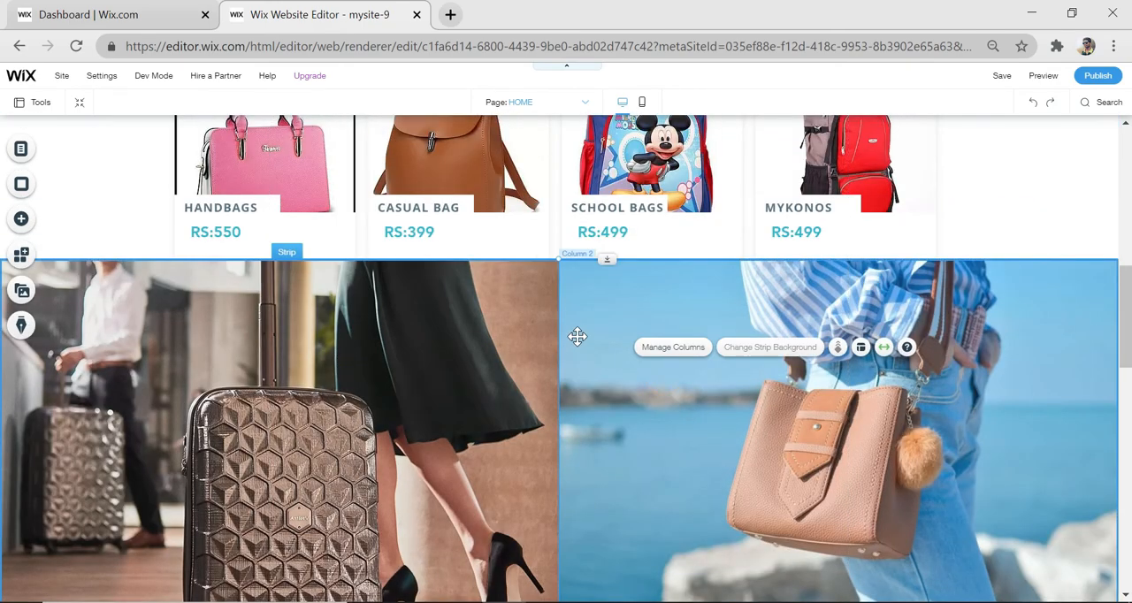
drag(574, 329, 575, 388)
scroll(584, 386, down, 3)
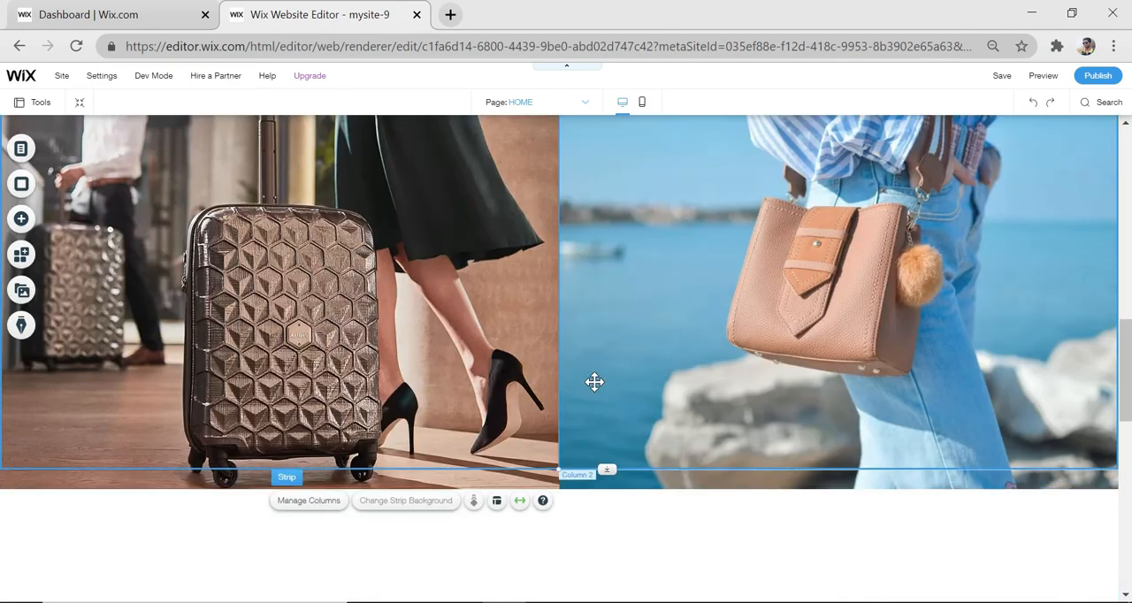
scroll(593, 384, down, 4)
scroll(596, 389, down, 2)
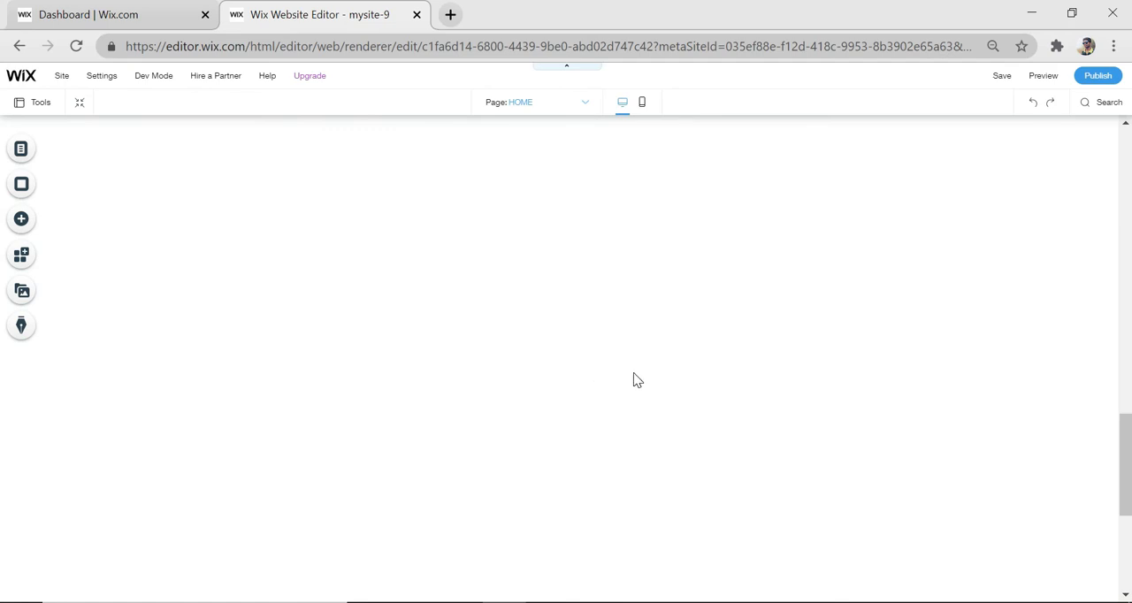
Add the light grey themed box below the image strip, stretch it across the full page width and increase its height
scroll(347, 312, up, 1)
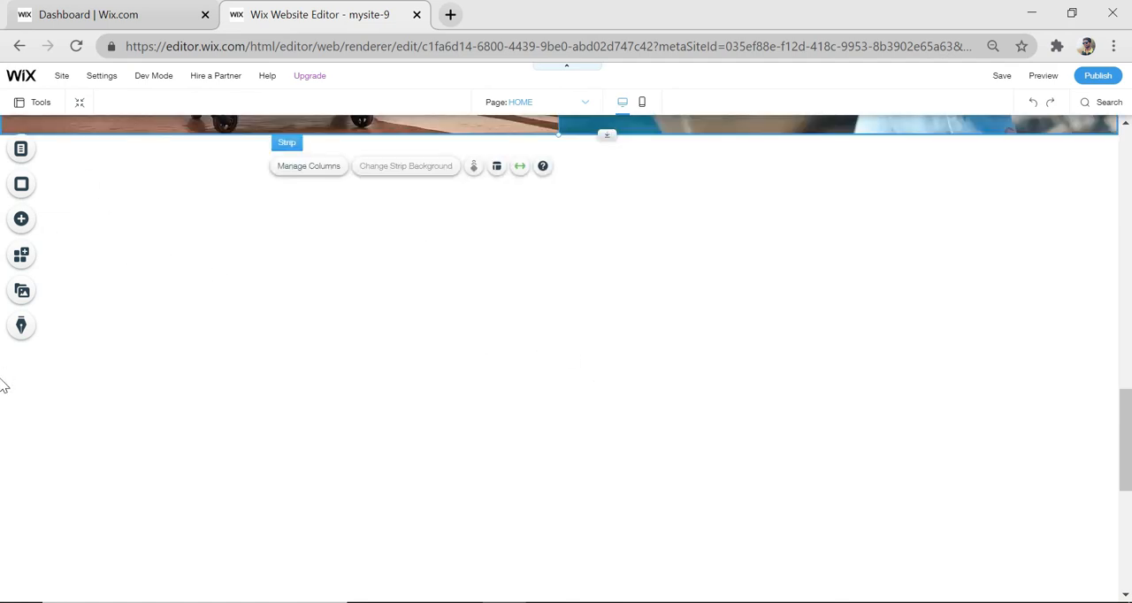
click(25, 220)
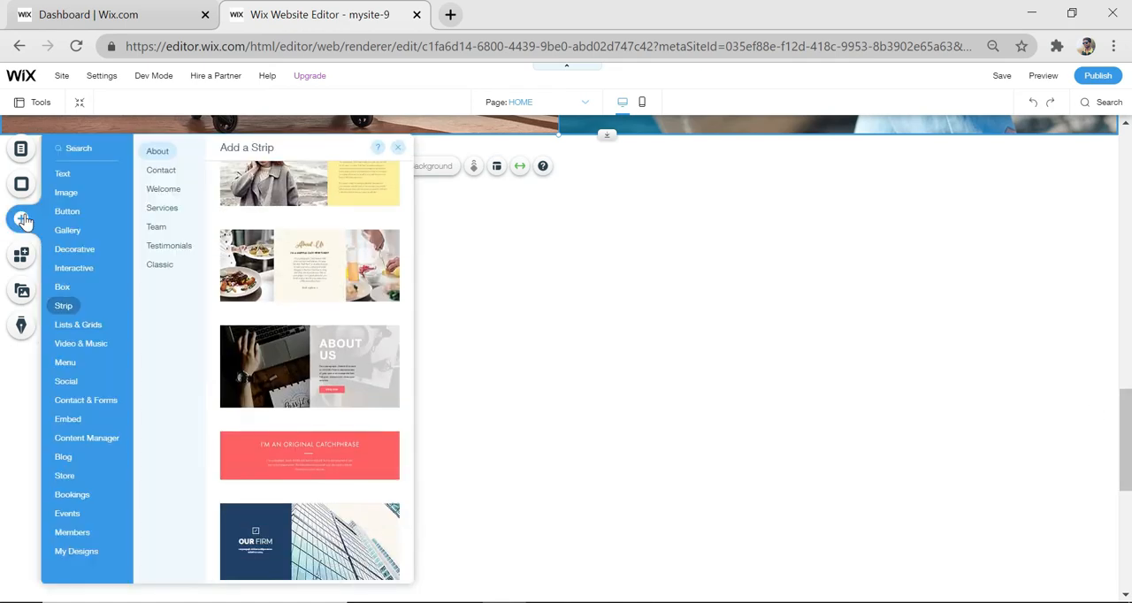
click(62, 289)
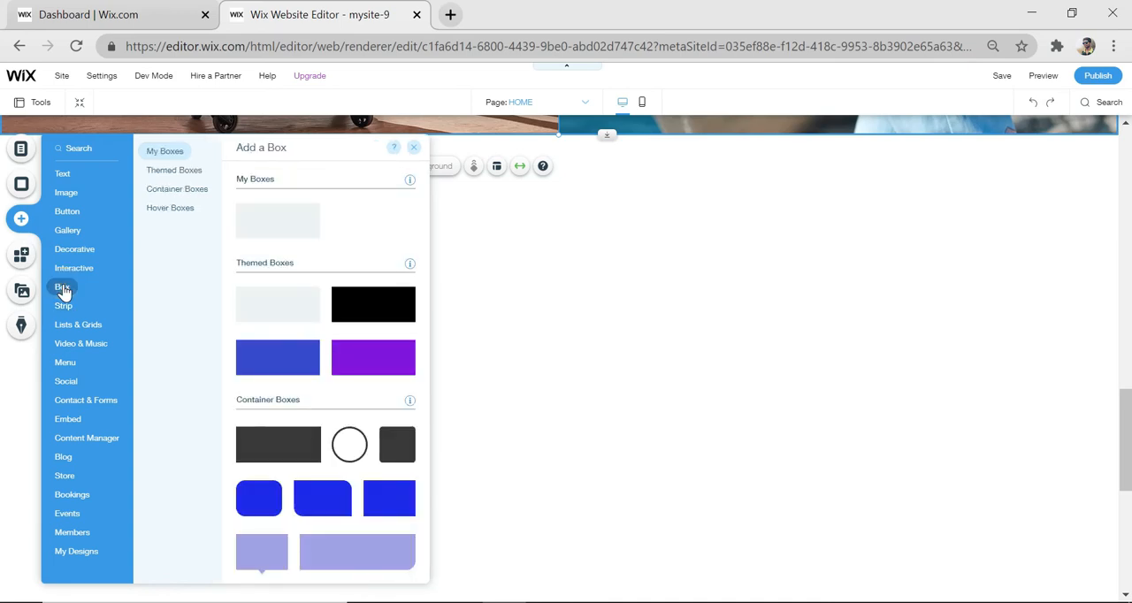
scroll(309, 379, down, 4)
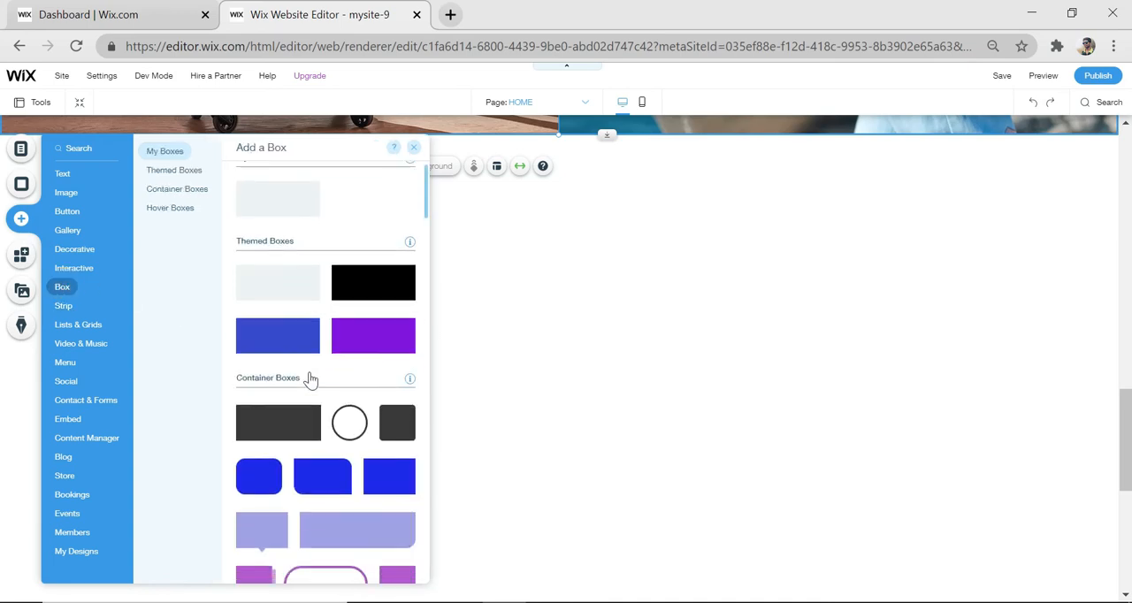
scroll(310, 379, up, 3)
scroll(309, 380, up, 1)
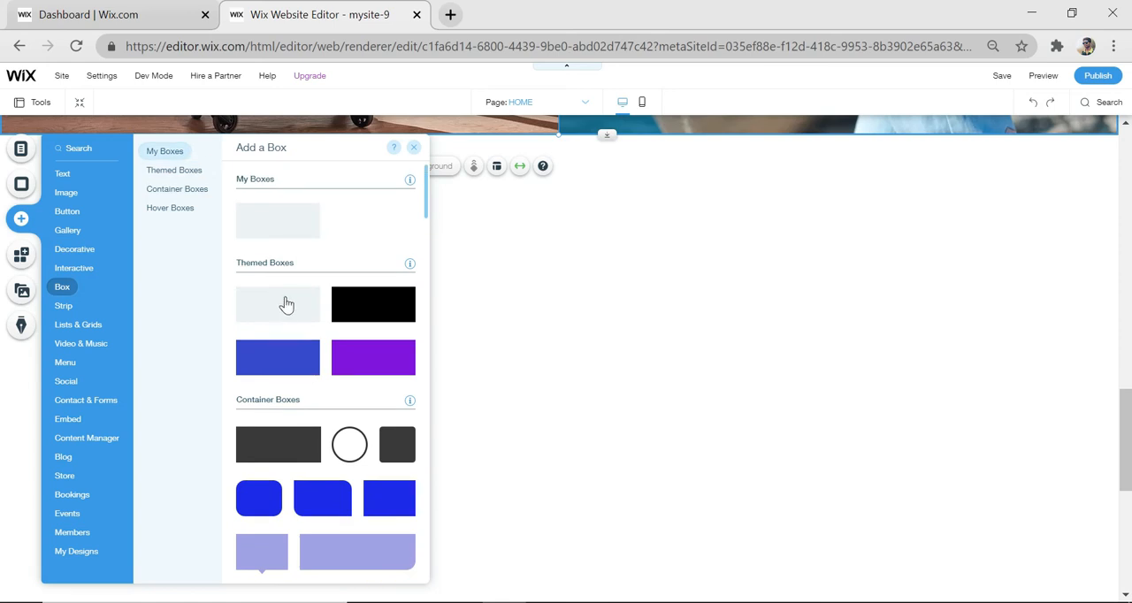
drag(279, 311, 165, 278)
drag(336, 337, 1126, 582)
scroll(774, 467, down, 2)
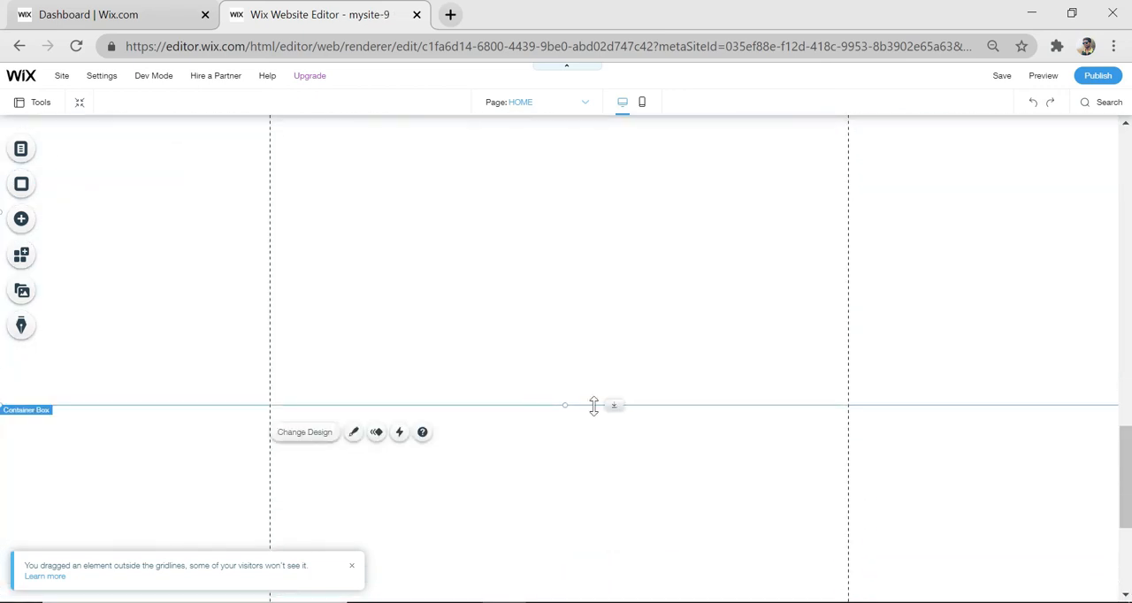
drag(565, 405, 567, 491)
Set the container box's fill to the custom pale pink F5EBEB and add it to the saved colours
scroll(572, 455, up, 2)
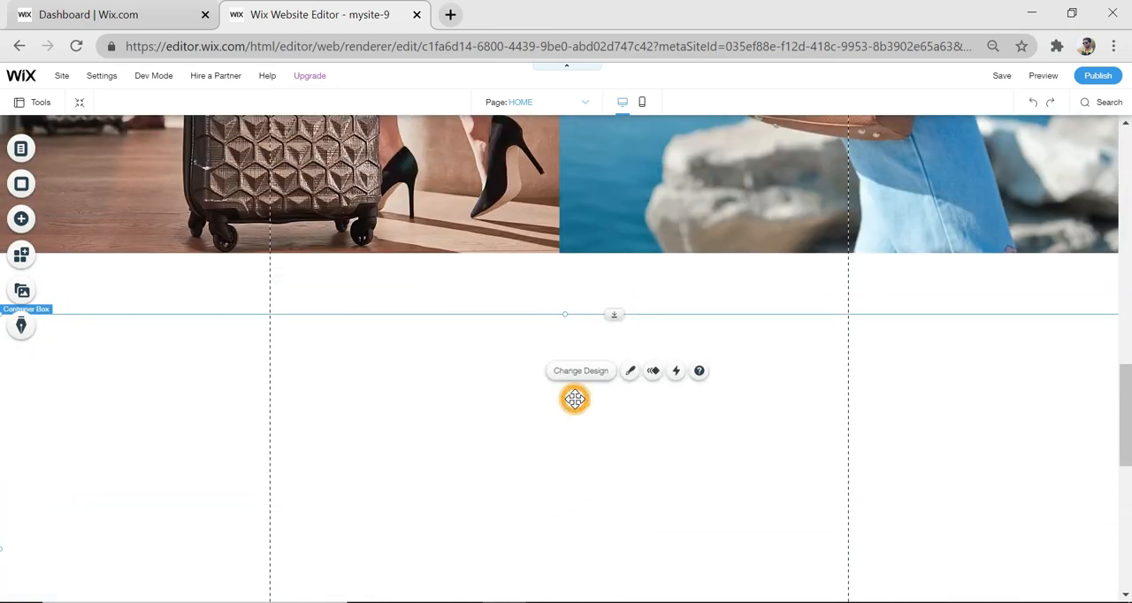
click(630, 372)
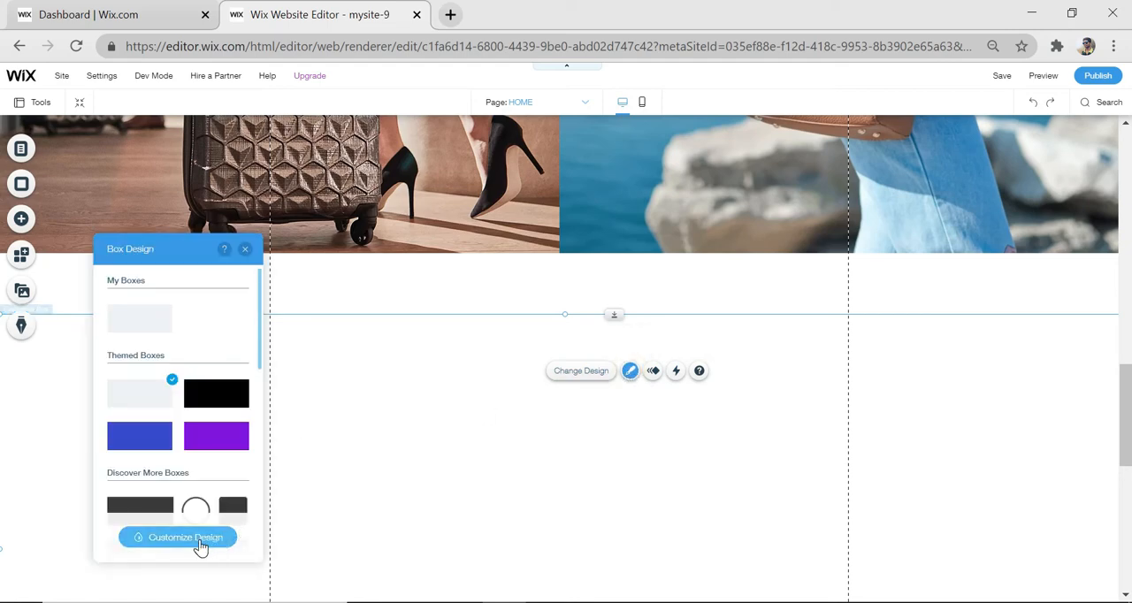
click(201, 546)
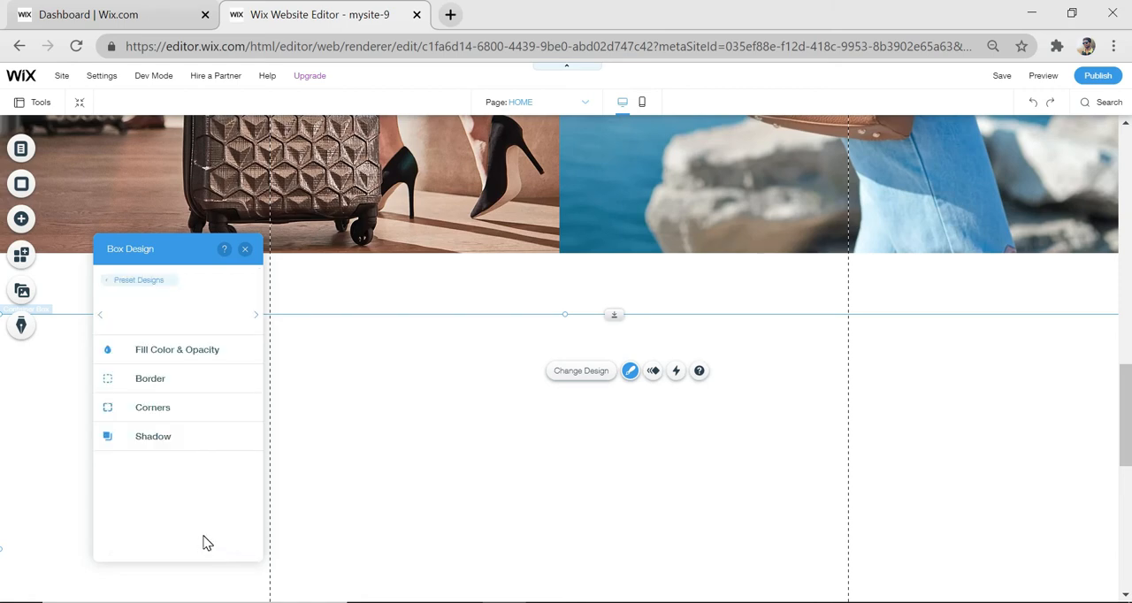
click(217, 357)
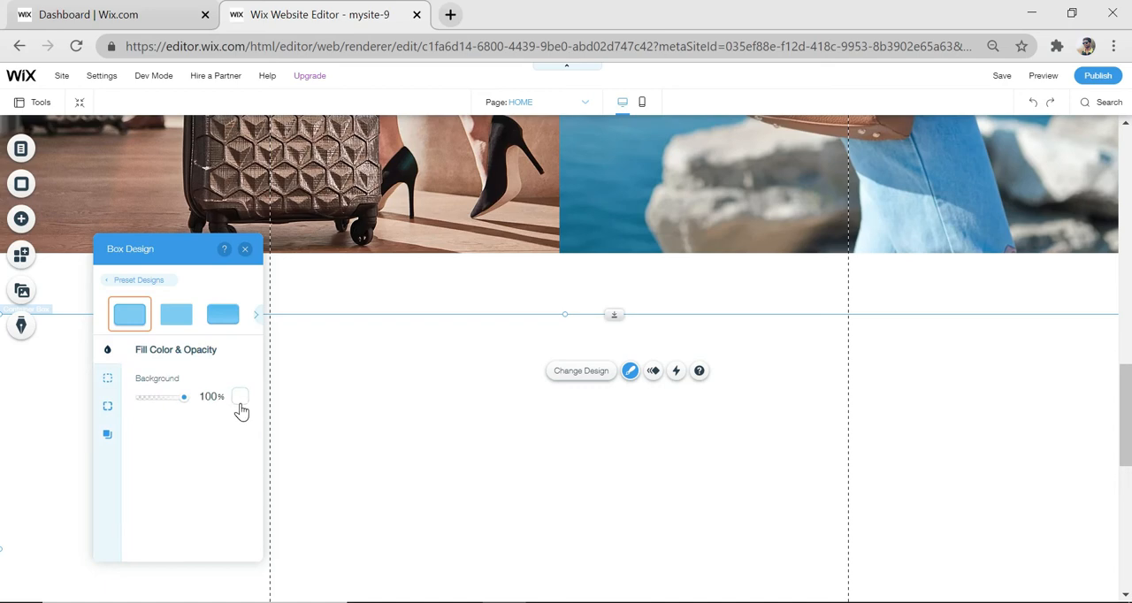
click(241, 407)
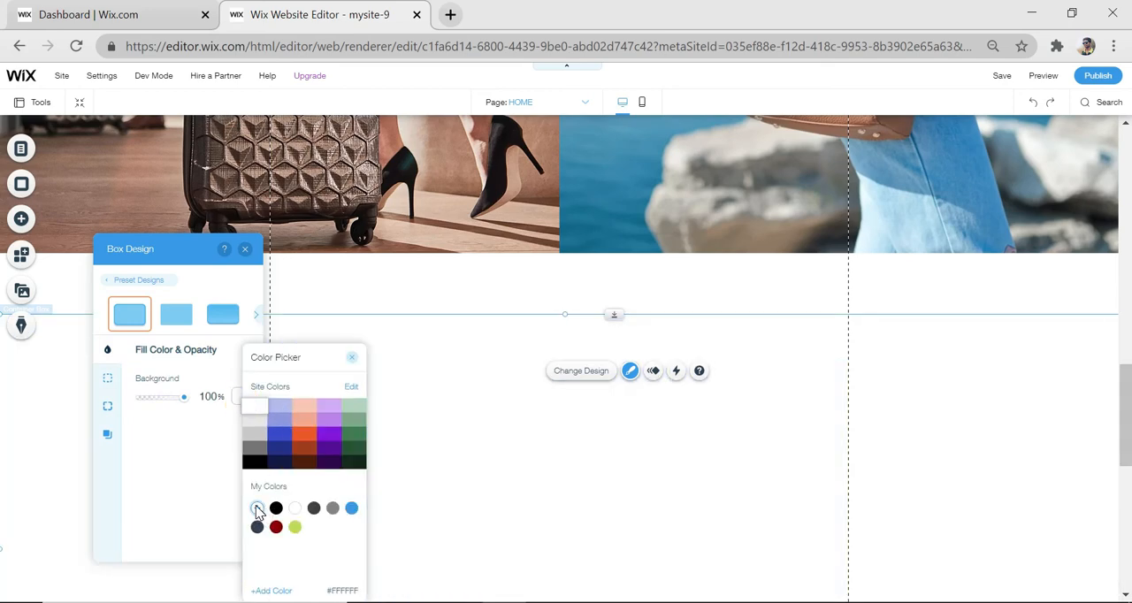
click(257, 508)
click(293, 416)
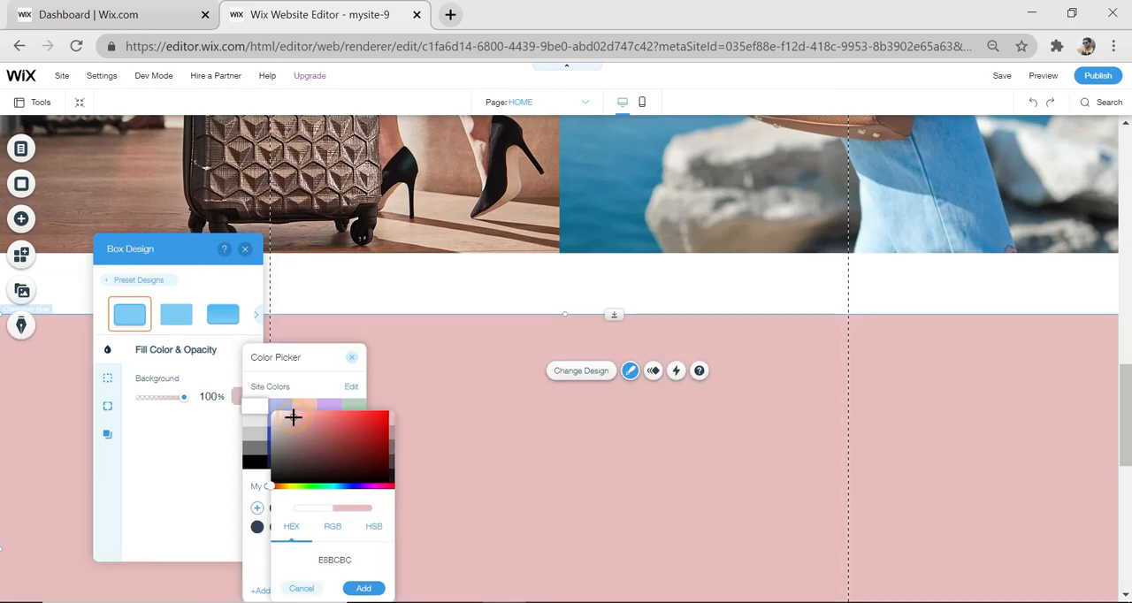
click(275, 414)
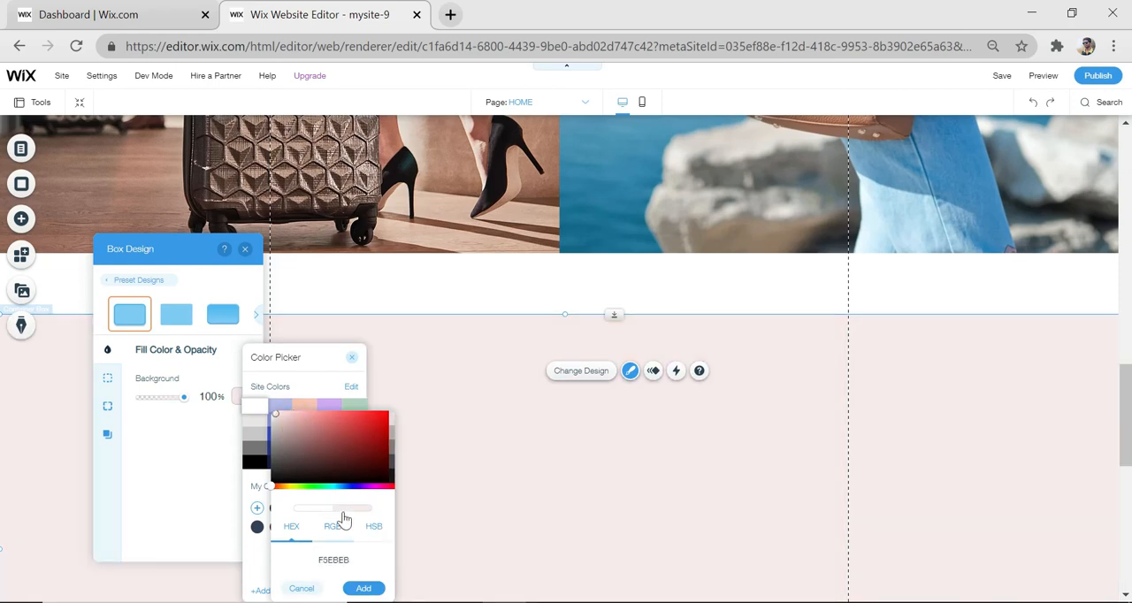
click(363, 589)
click(441, 295)
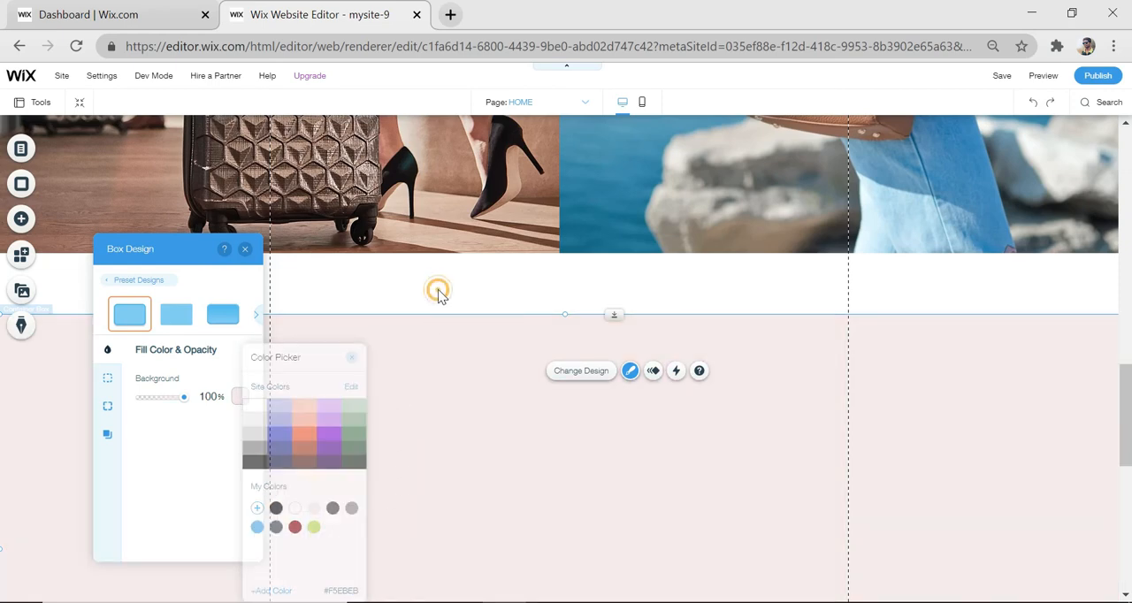
Add a Heading 3 text reading "FOLLOW US" near the pink box's upper edge and widen it to fit one line
scroll(614, 457, down, 2)
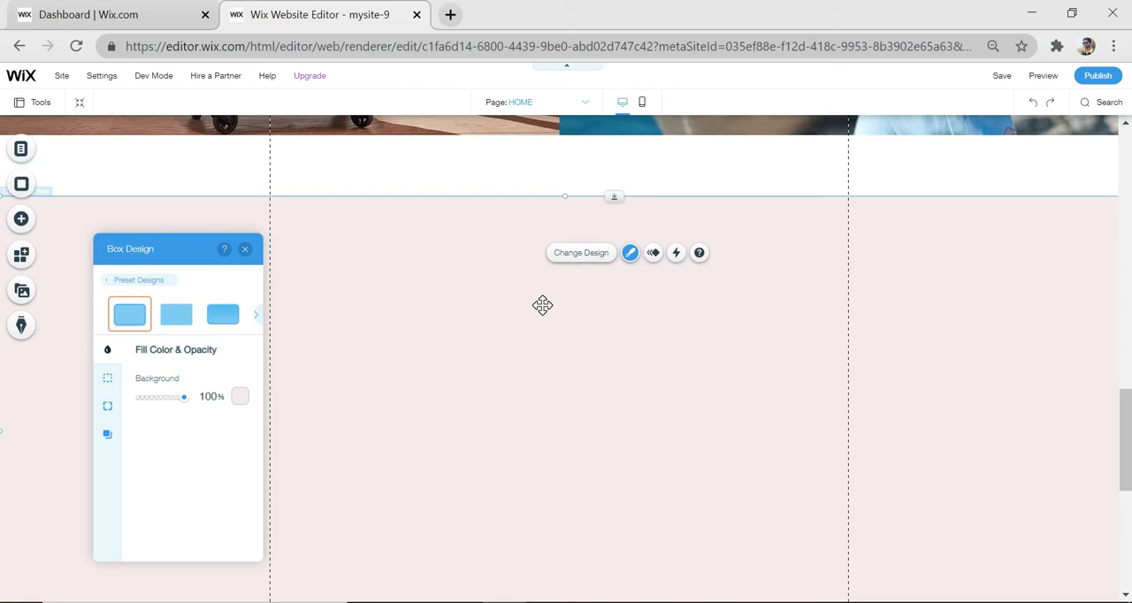
click(12, 230)
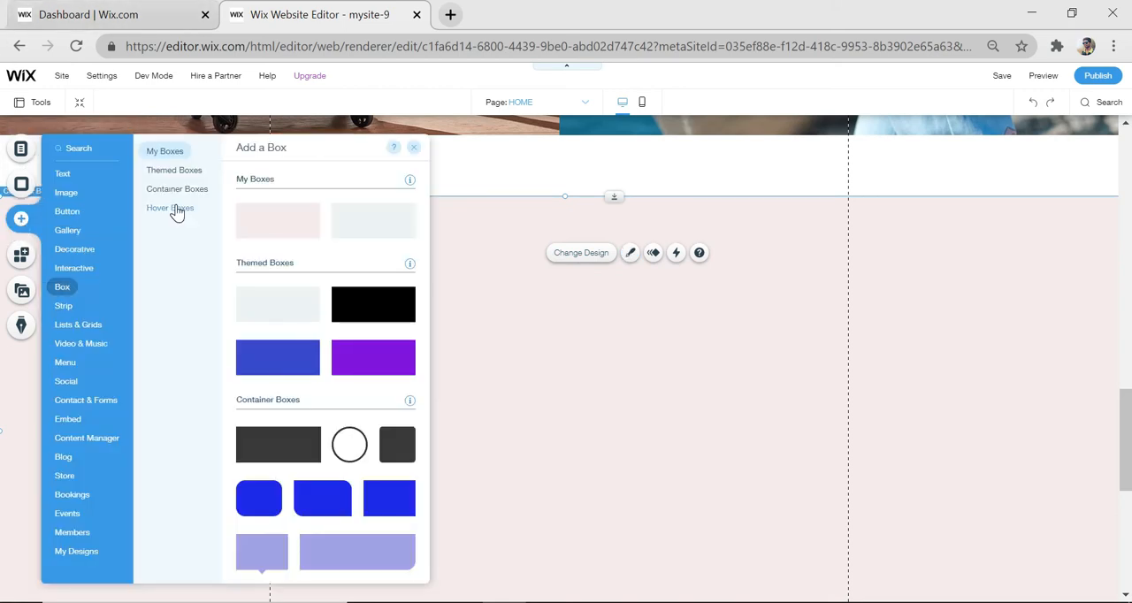
click(65, 171)
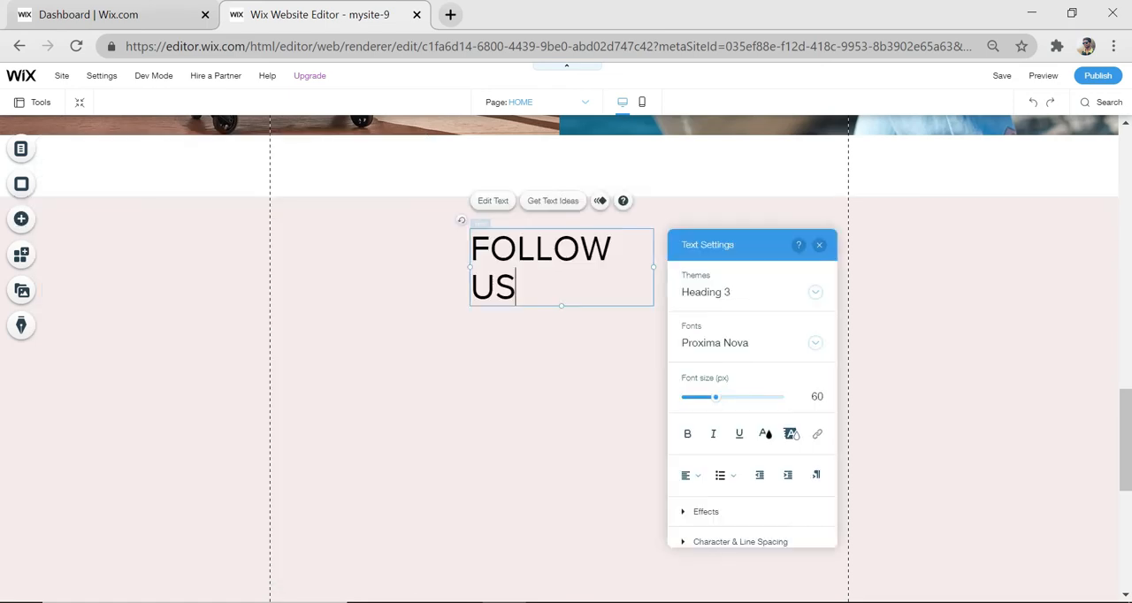
drag(654, 268, 687, 271)
click(547, 304)
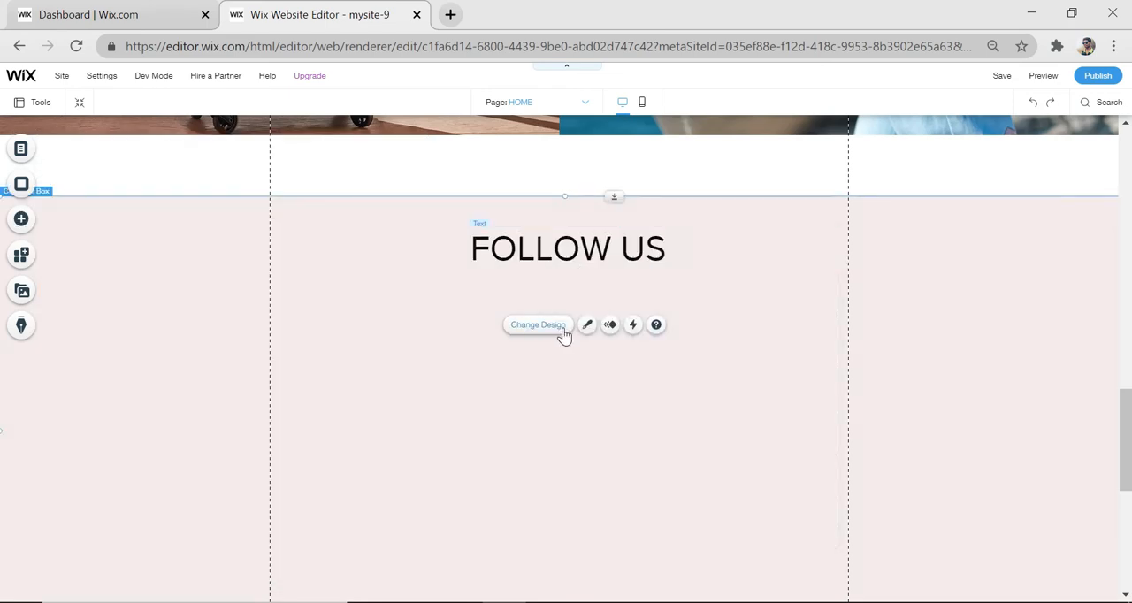
Add a second Heading 3 text reading "TRUEBAGS" below the "FOLLOW US" heading
click(22, 221)
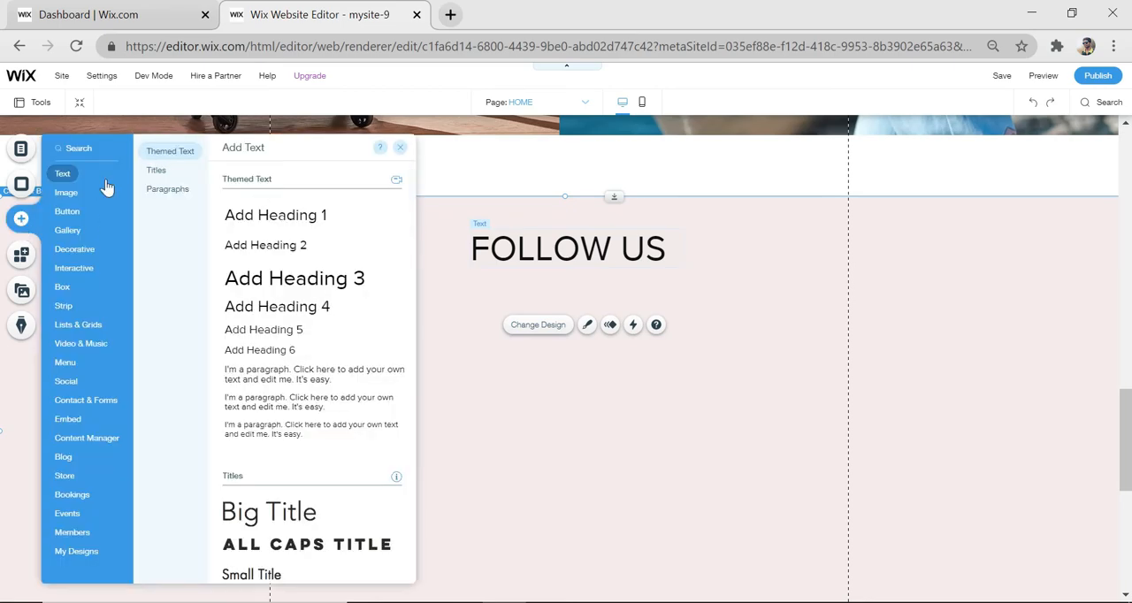
click(295, 278)
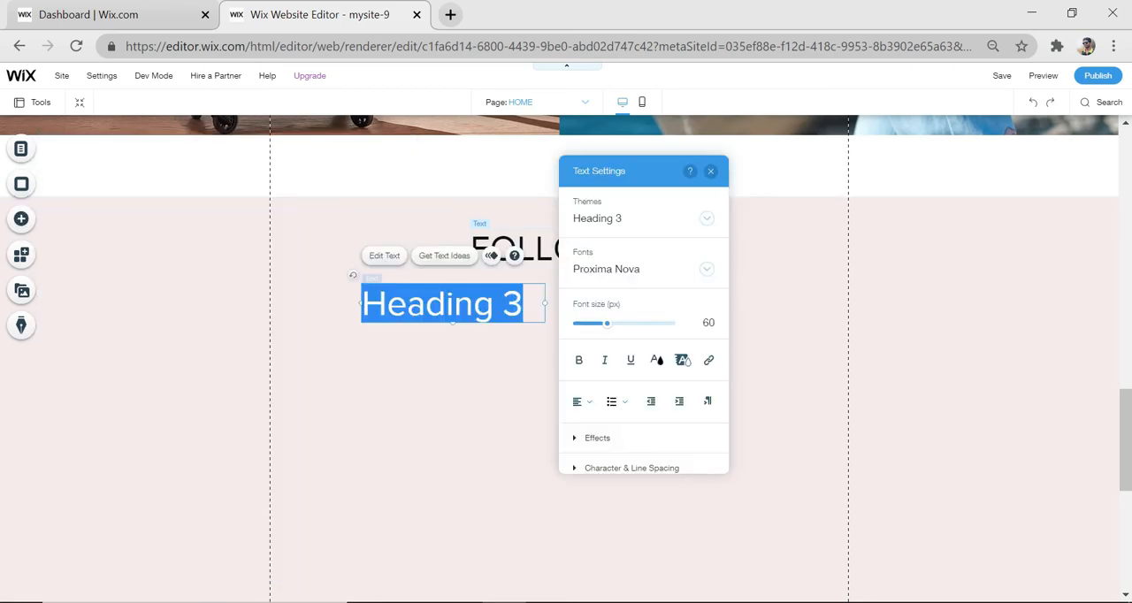
key(BackSpace)
text(TRUEBAGS)
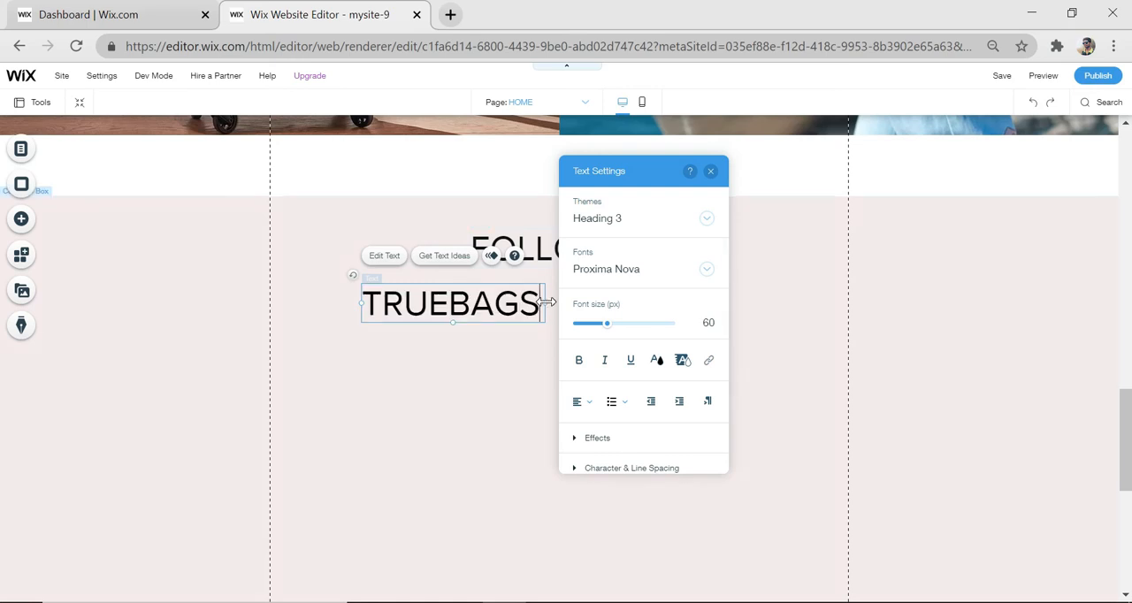
text( ON INSAGRAM)
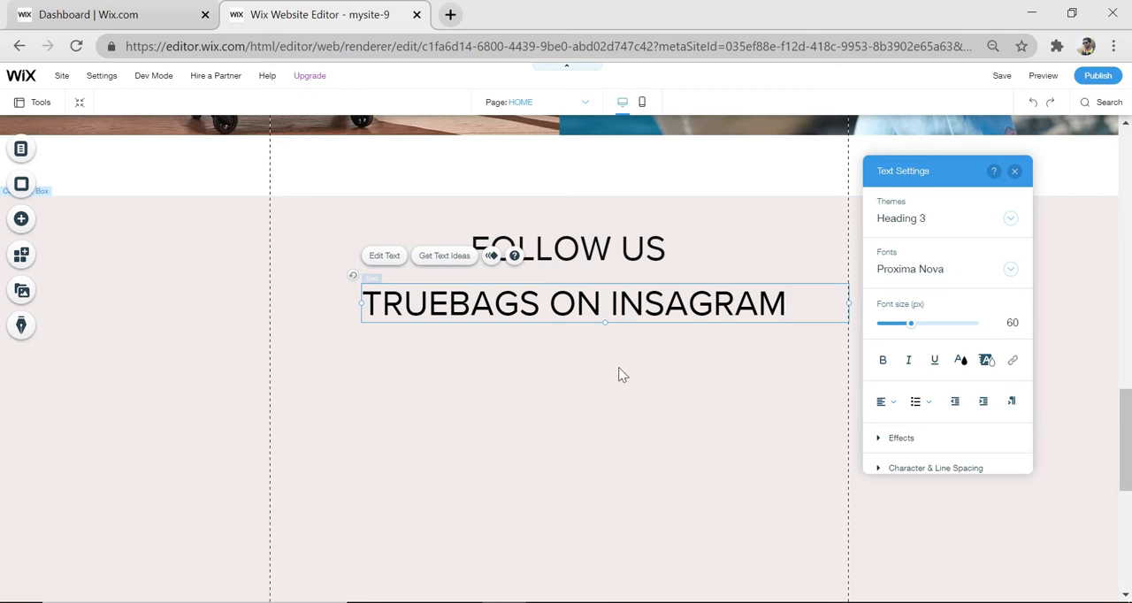
Extend the second heading in the pink box to read "TRUEBAGS ON INSAGRAM"
click(585, 362)
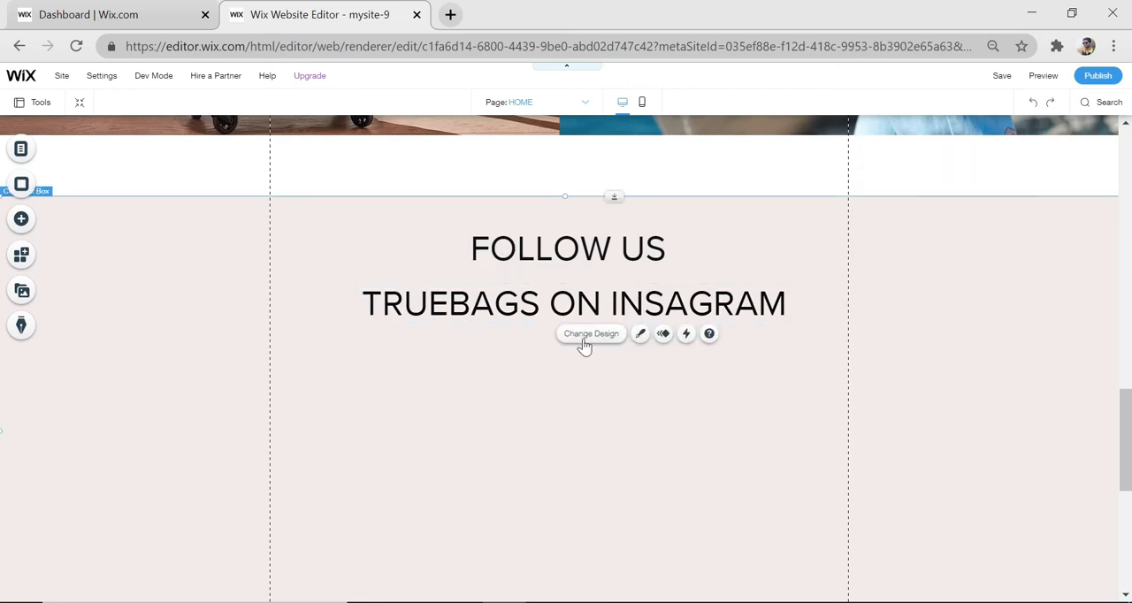
Style the "TRUEBAGS ON INSAGRAM" heading in orange Reklame Script and centre it beneath "FOLLOW US"
click(537, 304)
click(534, 304)
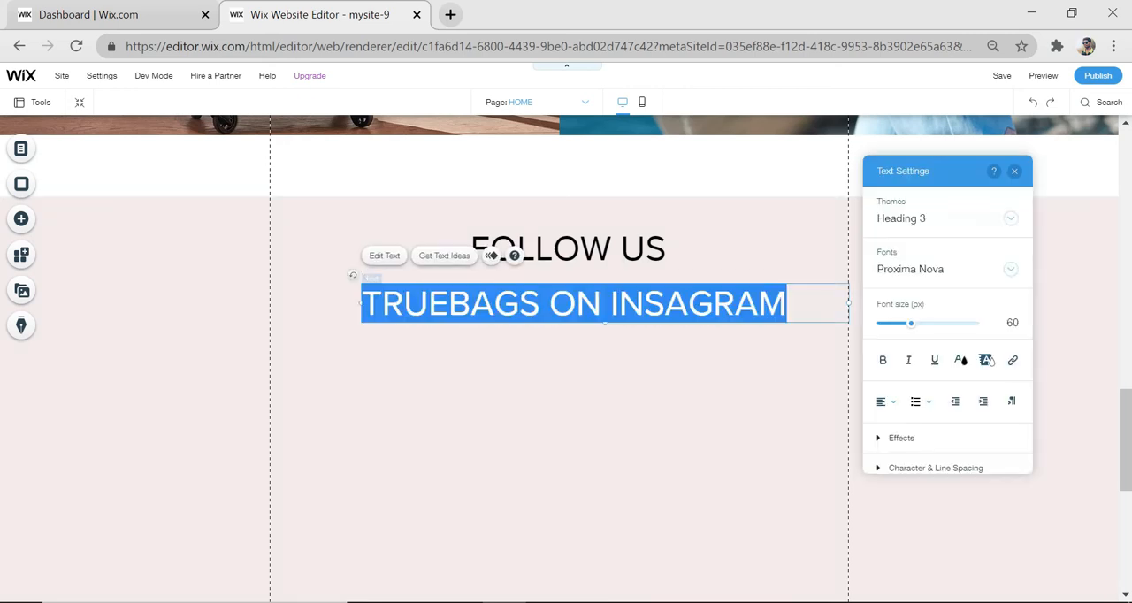
click(961, 360)
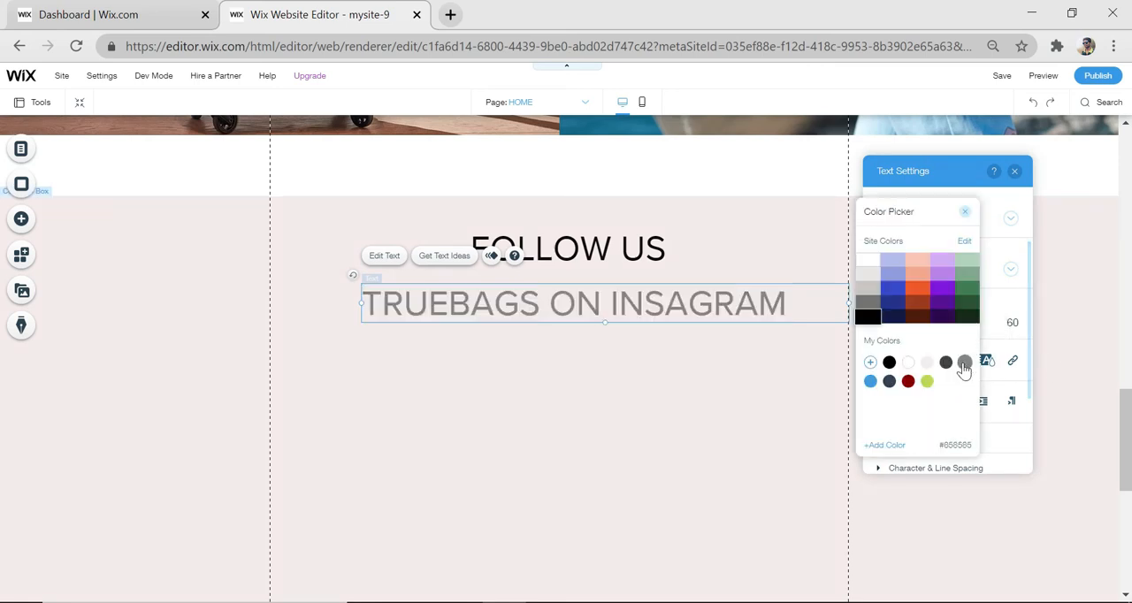
click(909, 363)
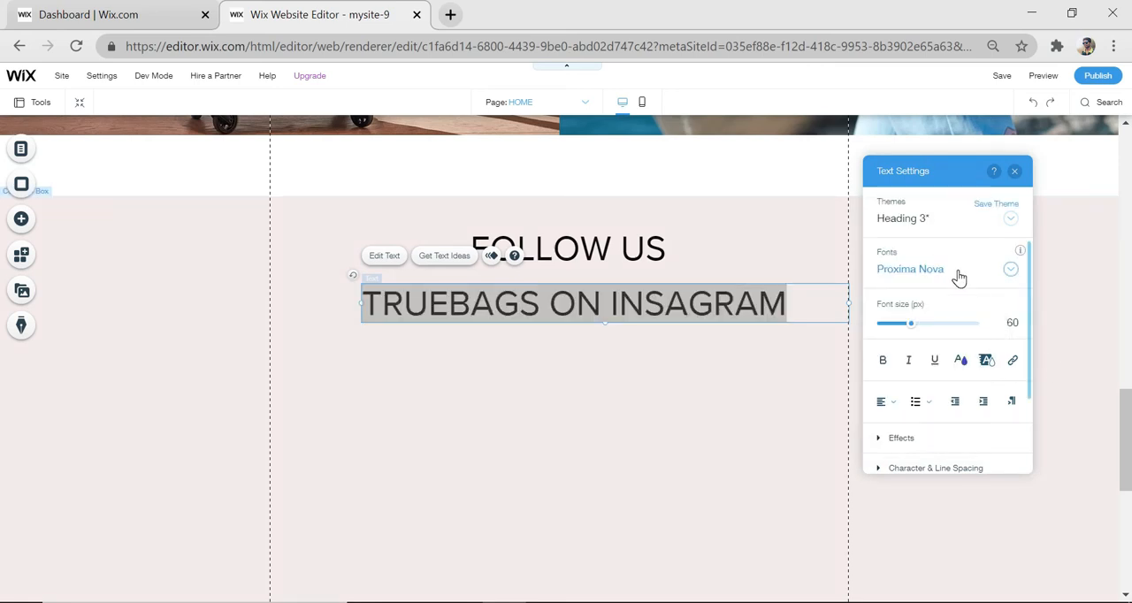
click(959, 271)
click(937, 375)
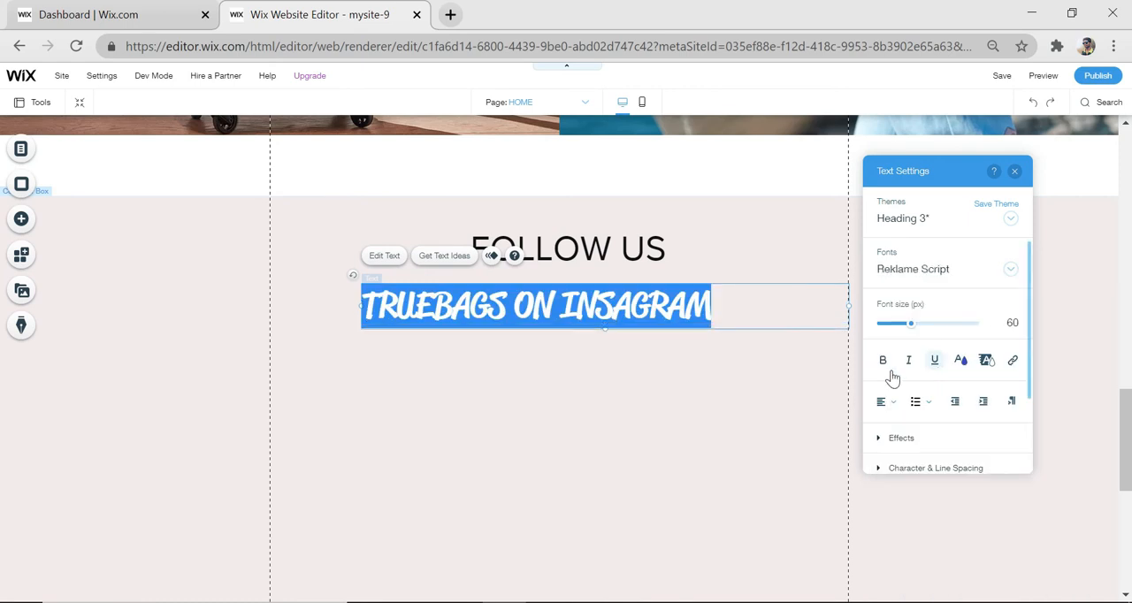
click(716, 403)
click(573, 311)
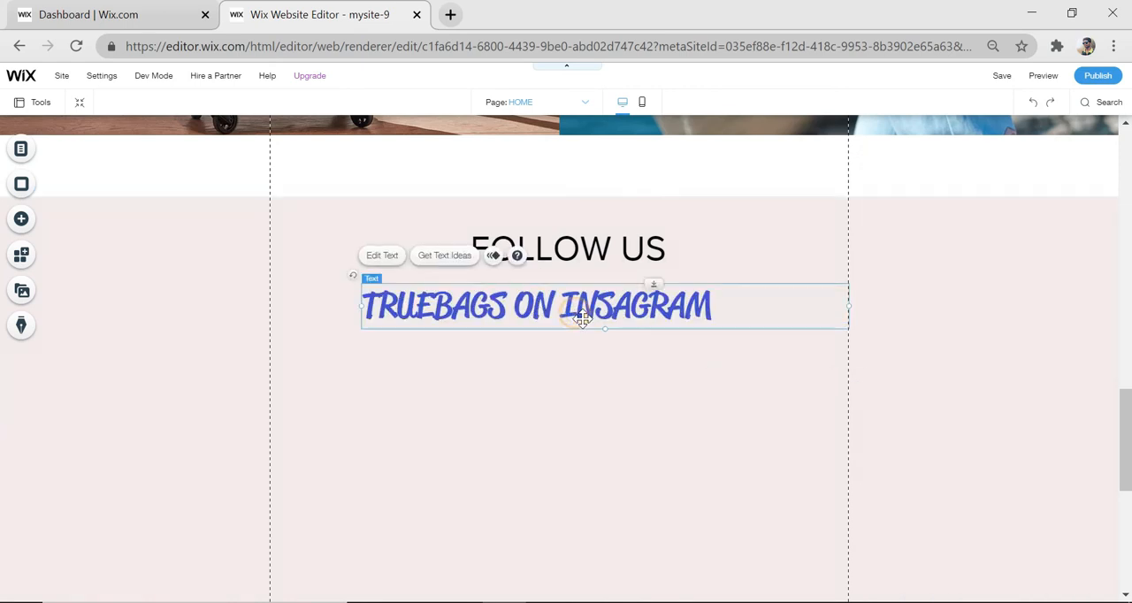
drag(588, 313, 622, 306)
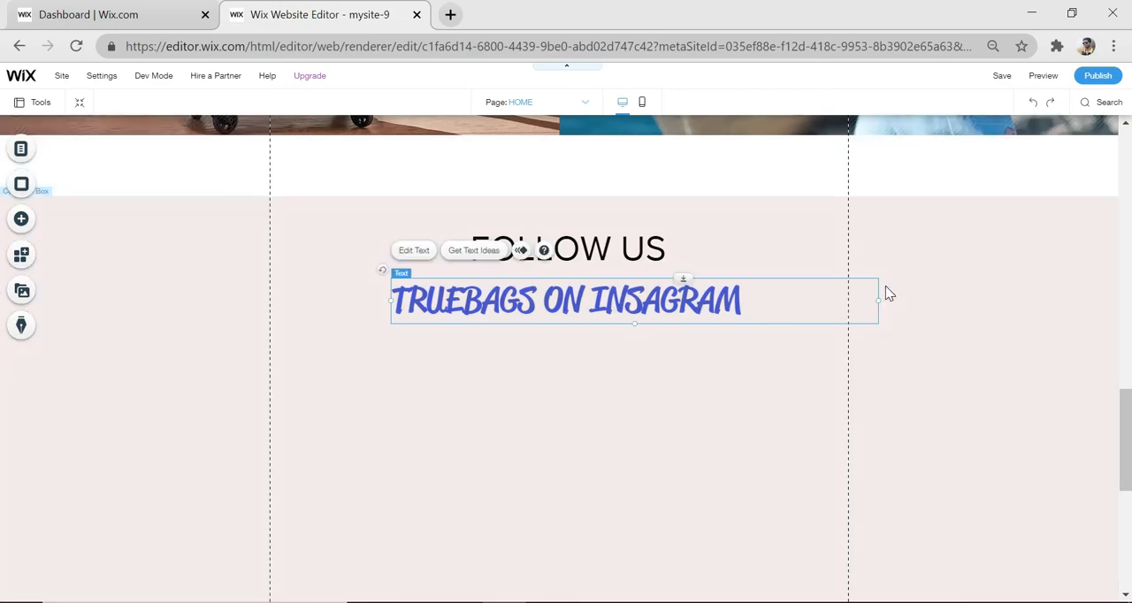
click(653, 373)
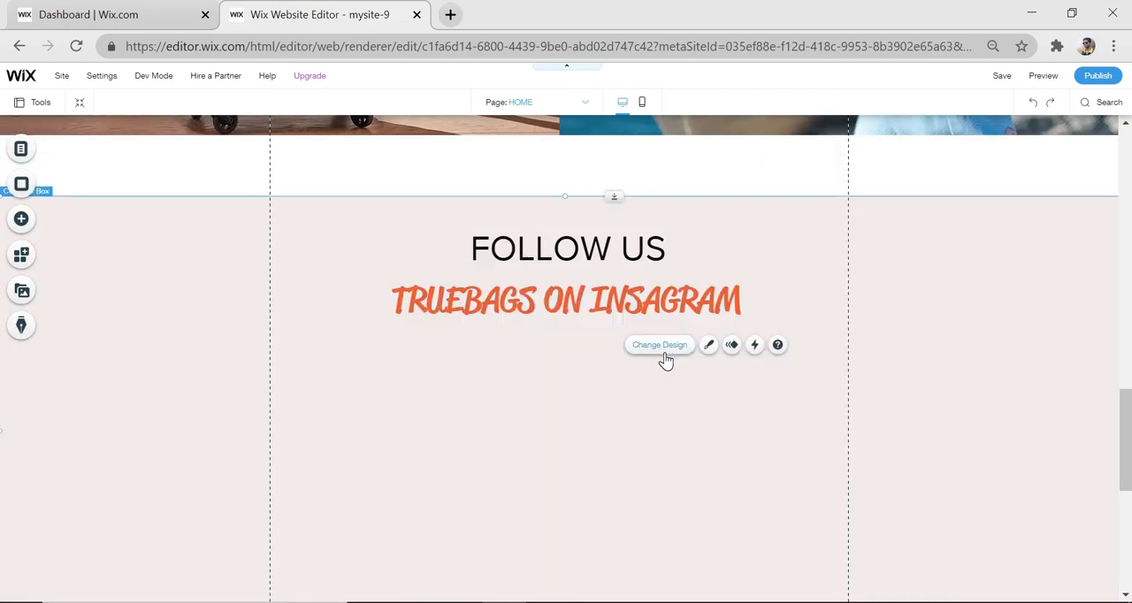
Add the site-file images handbags 4.jpg, casual 1.jpg, s1.jpg and travelling 3.jpg to the pink box
scroll(666, 360, down, 1)
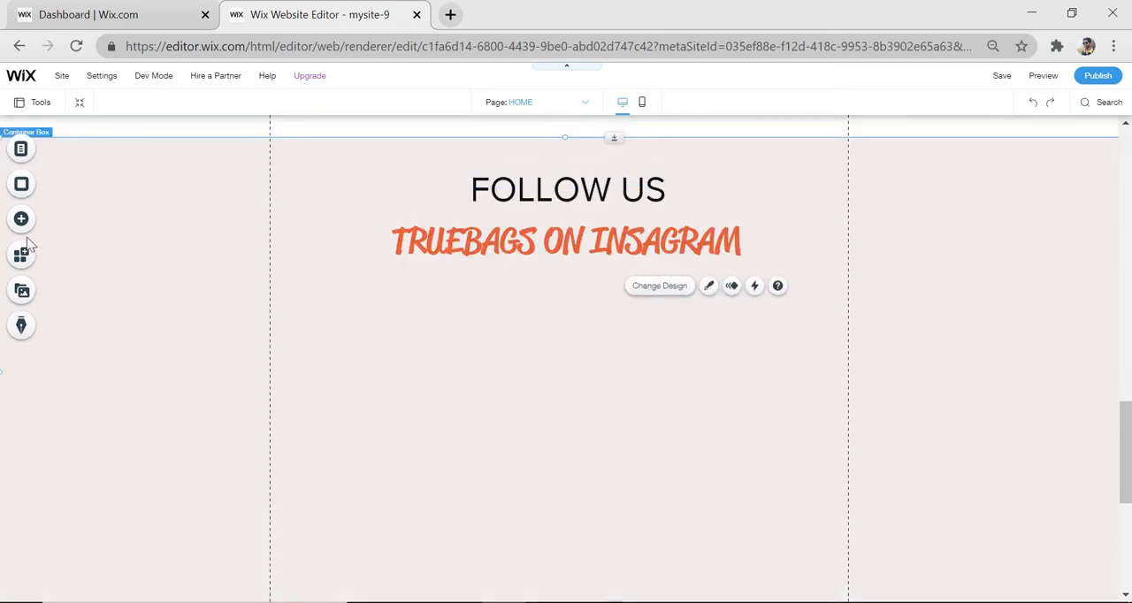
click(21, 222)
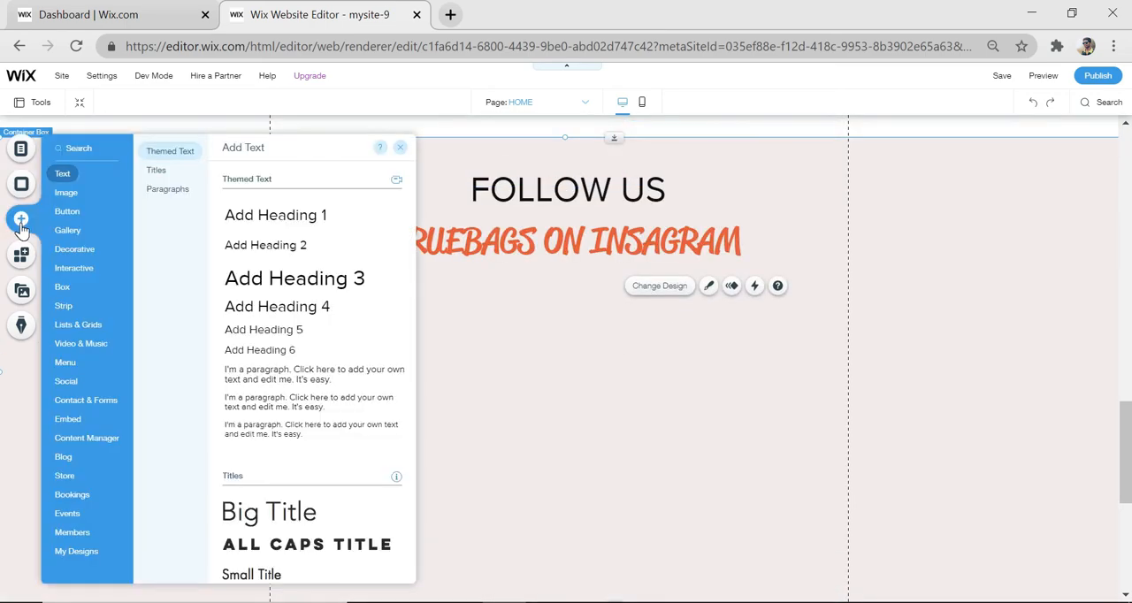
click(66, 192)
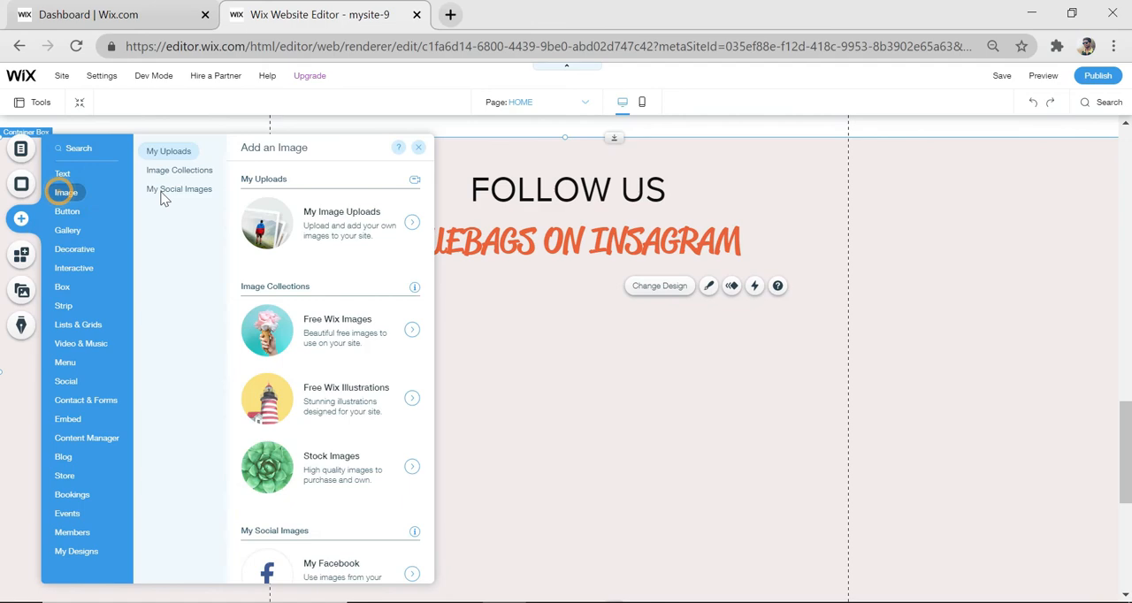
click(357, 231)
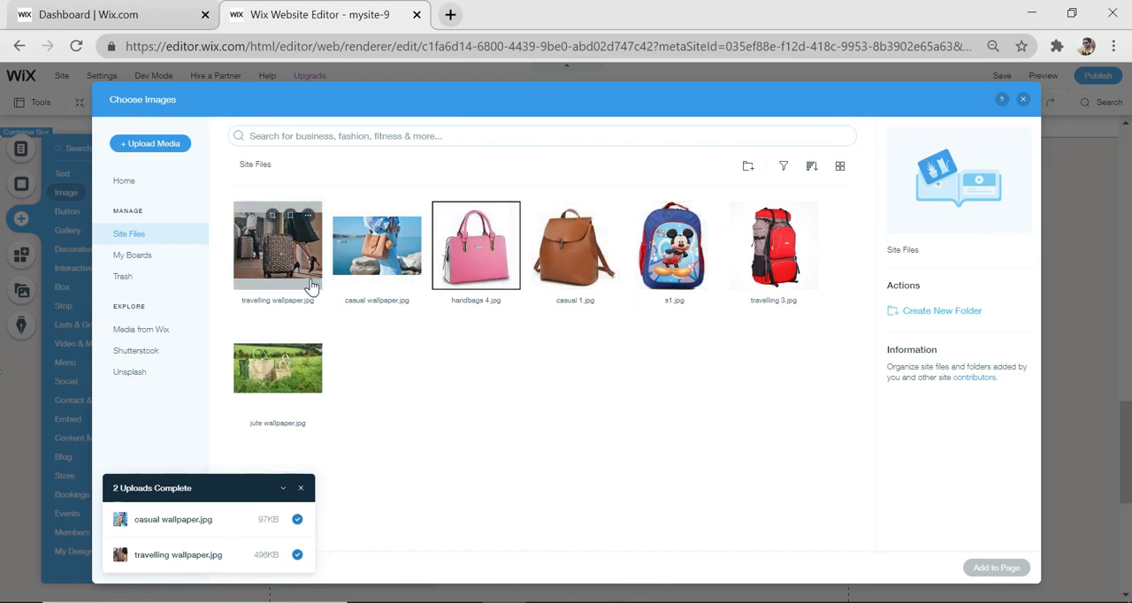
click(498, 259)
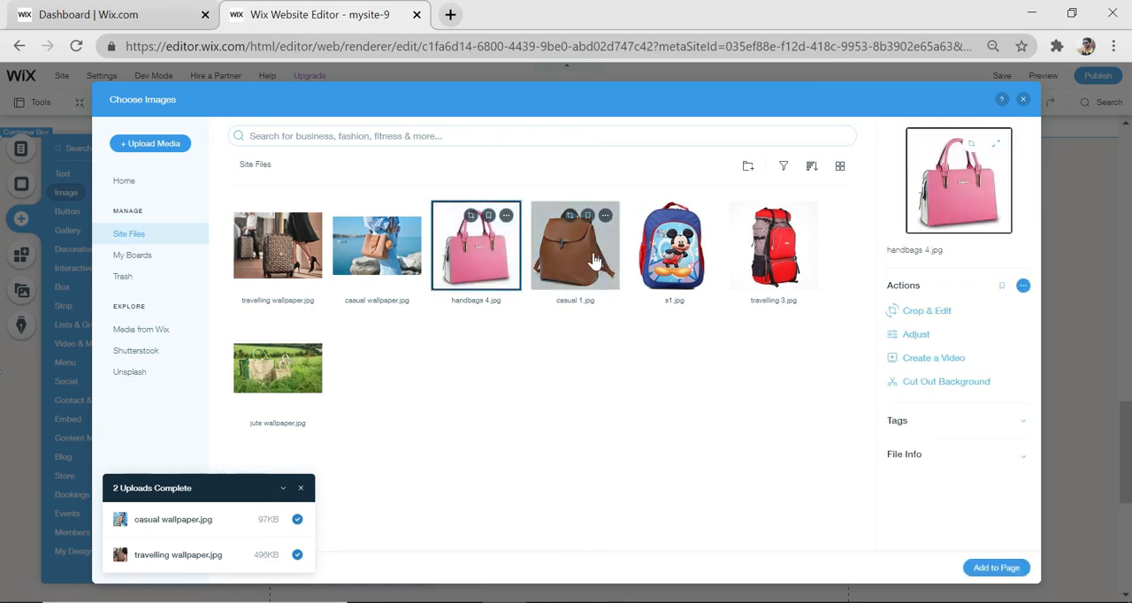
ctrl+click(586, 258)
ctrl+click(676, 259)
ctrl+click(781, 260)
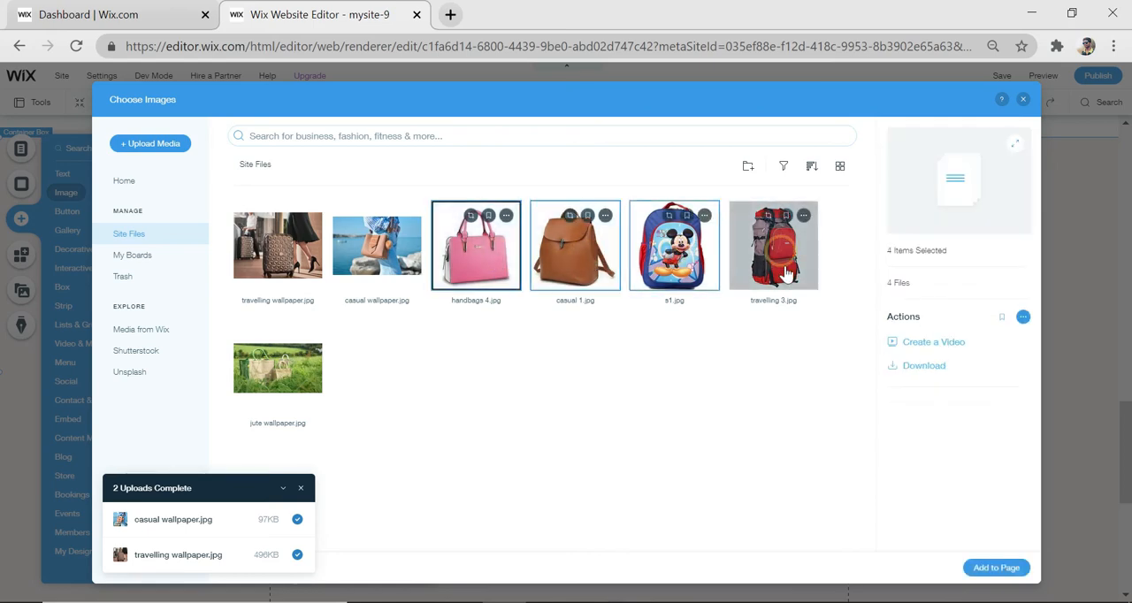
click(995, 571)
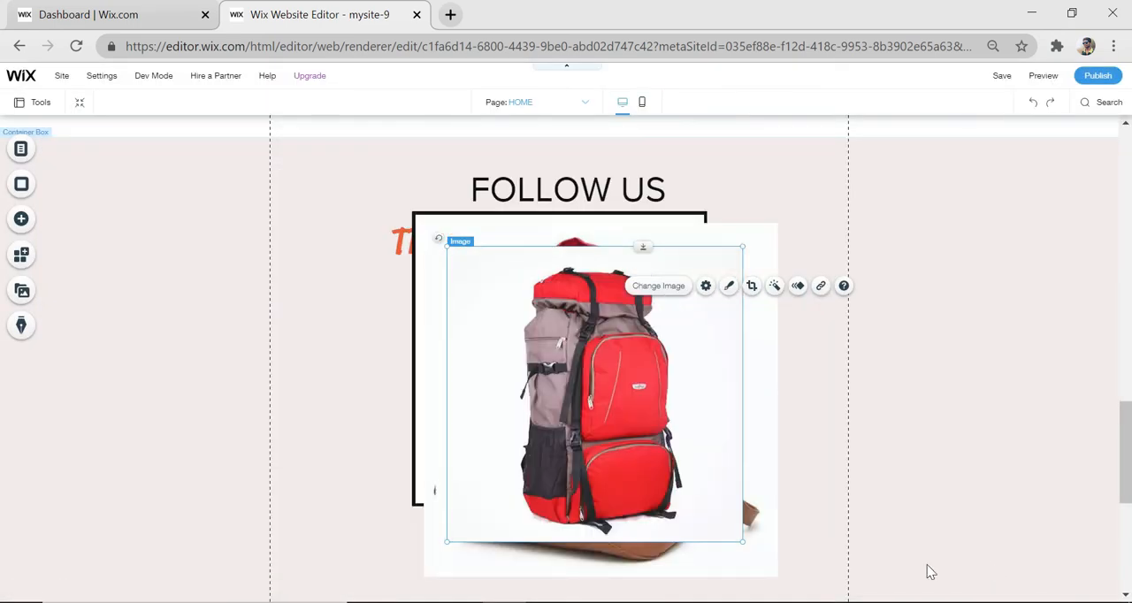
Move the red backpack image aside, and shrink the Mickey Mouse backpack image and place it at the pink box's far left
drag(682, 439, 963, 448)
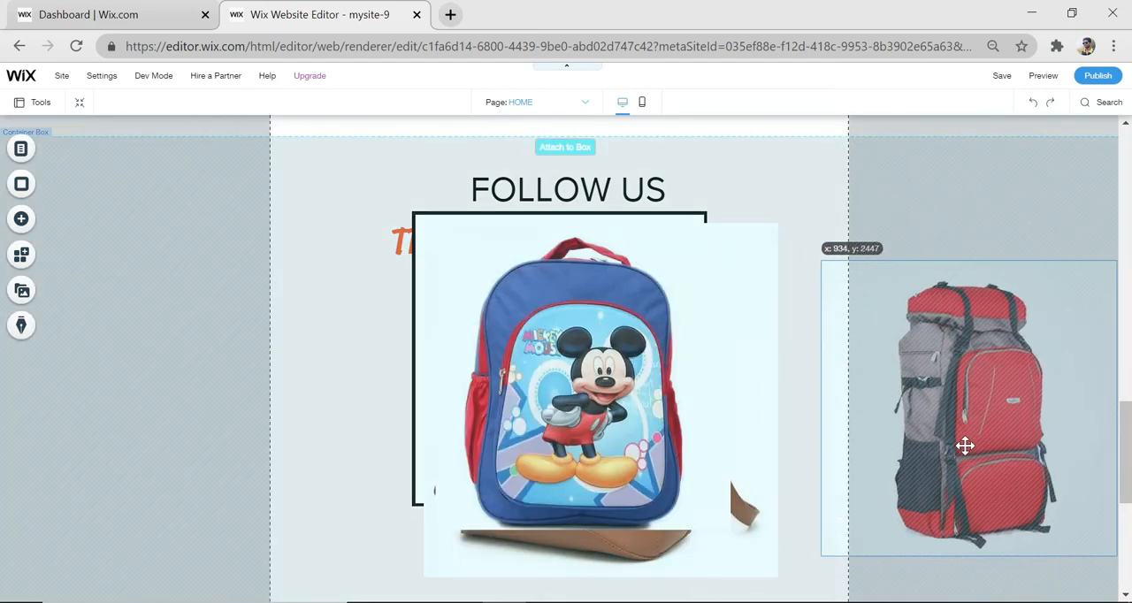
drag(573, 438, 191, 444)
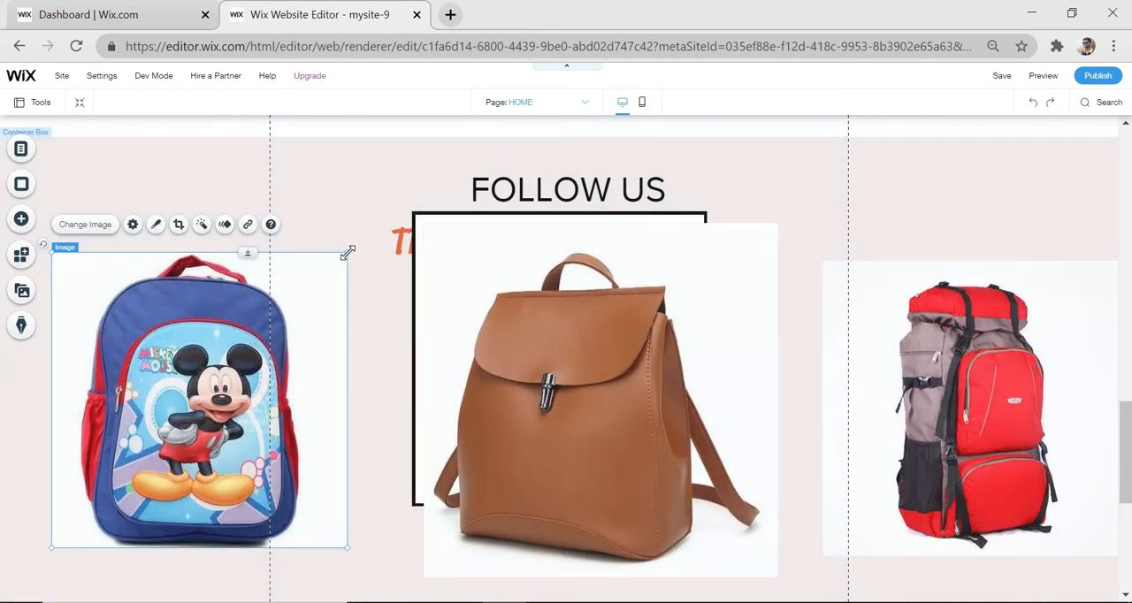
drag(346, 253, 251, 332)
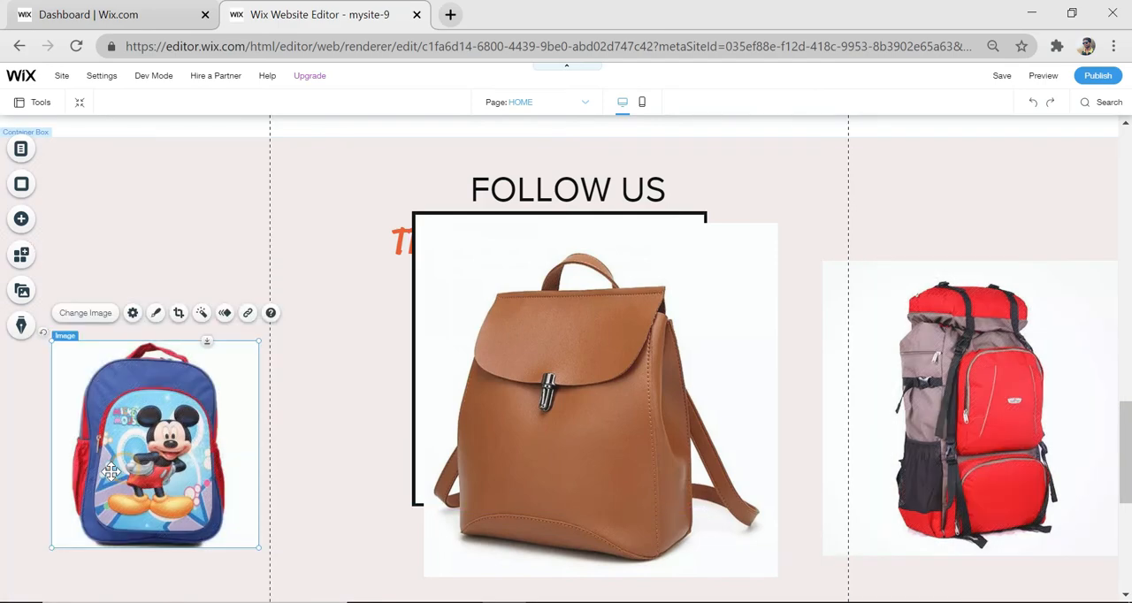
drag(124, 462, 76, 485)
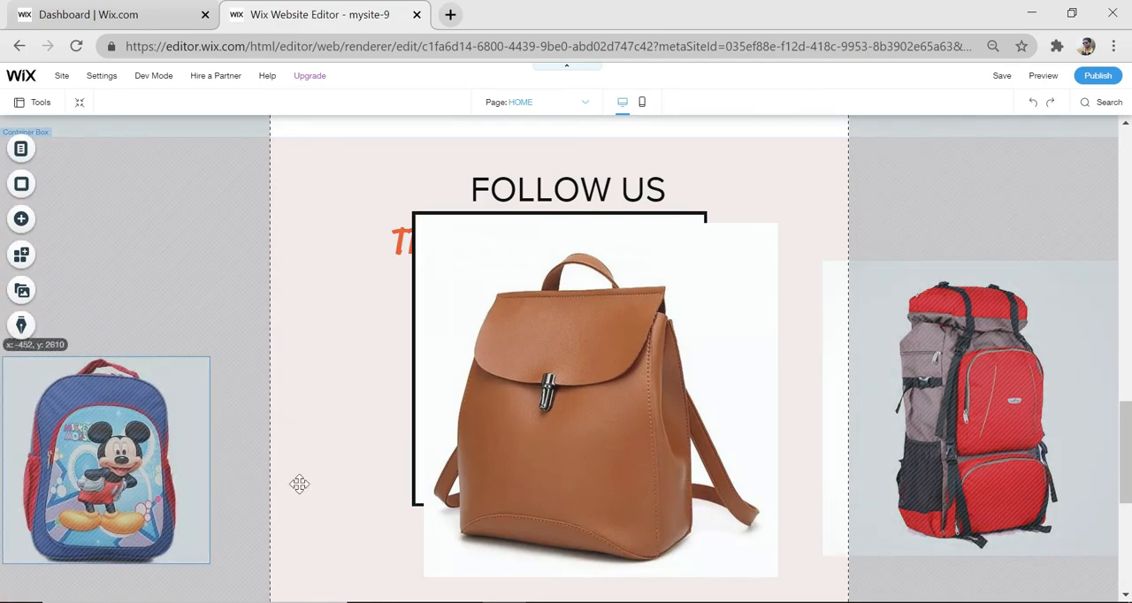
Resize the brown backpack image to match the Mickey Mouse backpack image and place it beside that image
click(778, 223)
drag(778, 221, 619, 374)
drag(558, 433, 351, 416)
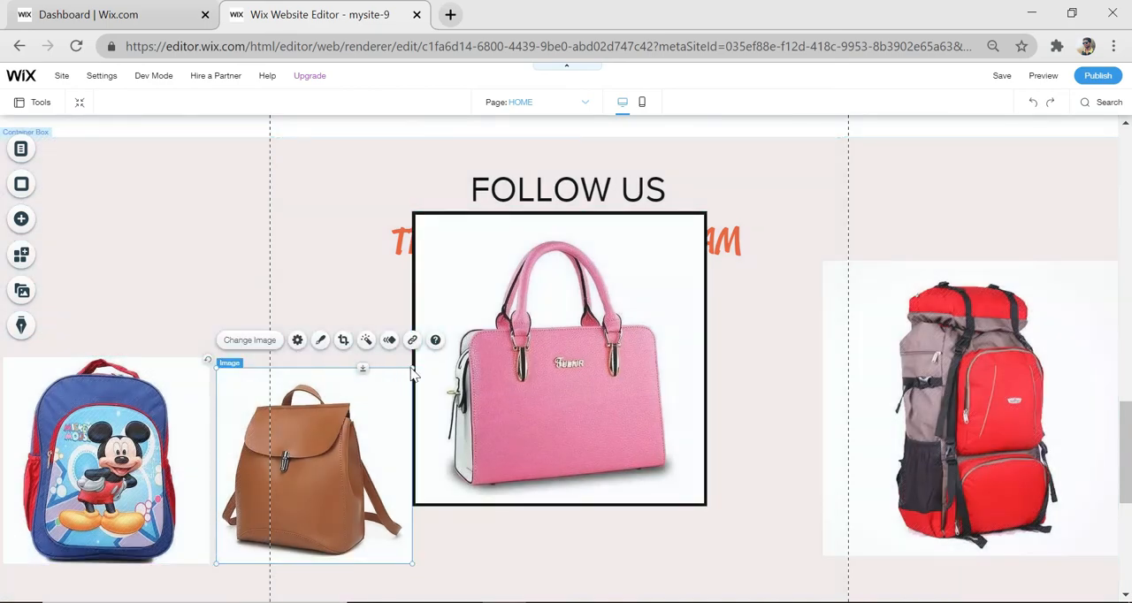
drag(404, 366, 423, 358)
Shrink the pink handbag image to the same size and align it in the row after the brown backpack
click(577, 325)
drag(707, 213, 611, 308)
drag(518, 423, 542, 478)
drag(634, 366, 643, 358)
Resize the red backpack image to about 350 by 350 px and place it at the right end of the image row
drag(860, 345, 702, 344)
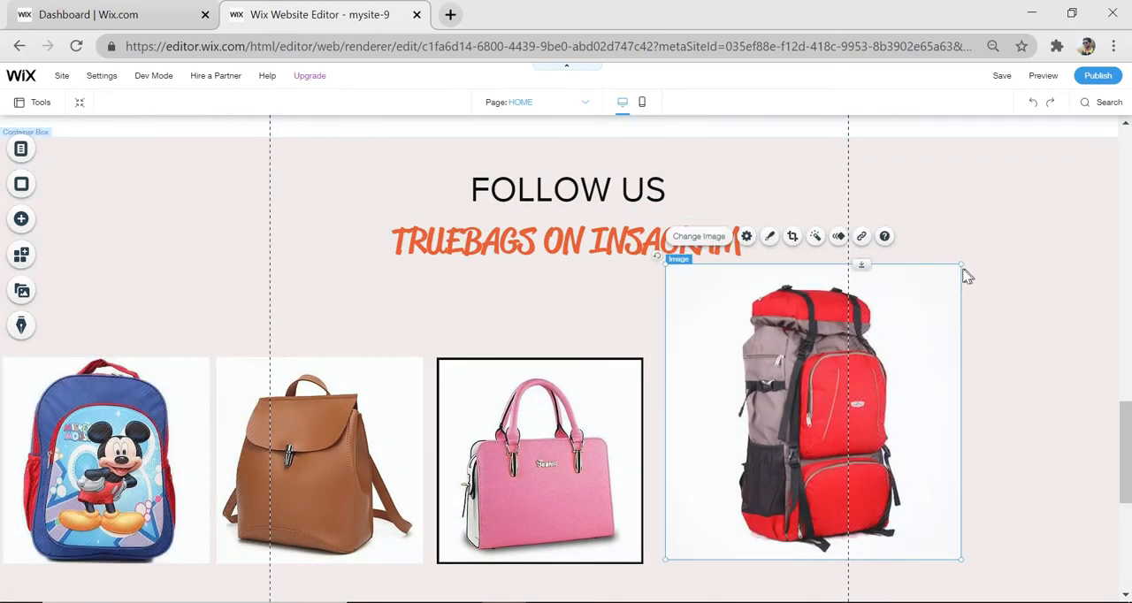
drag(960, 263, 866, 358)
drag(667, 559, 661, 564)
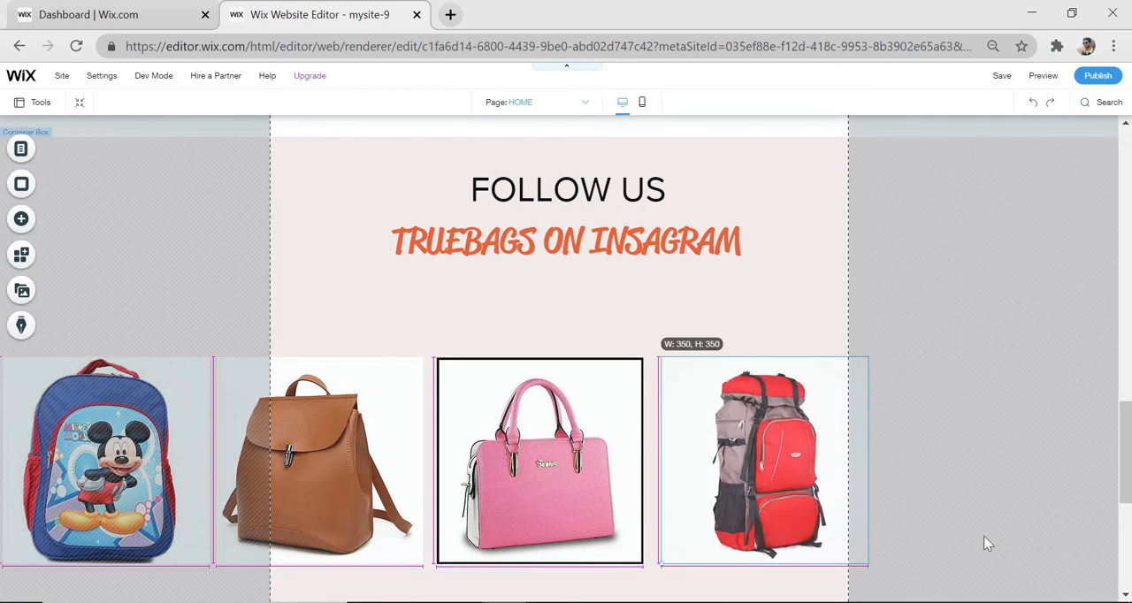
drag(809, 486, 1007, 463)
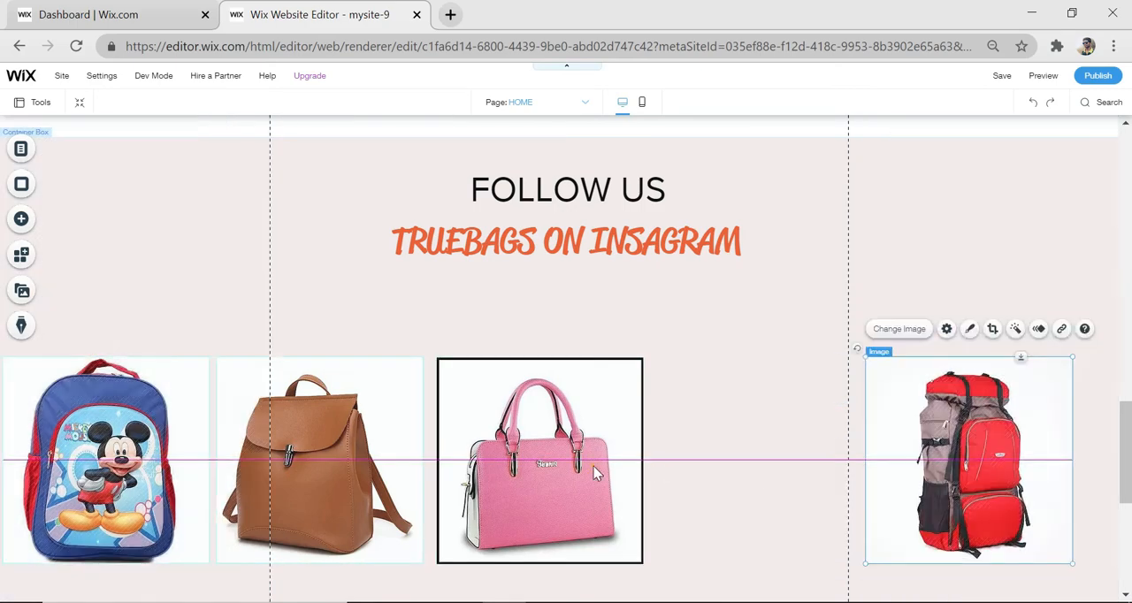
Spread the other three bag images evenly along the row and extend the pink box's lower edge to about 842 px high
drag(593, 463, 778, 462)
drag(216, 450, 358, 449)
drag(168, 434, 278, 434)
scroll(718, 345, down, 1)
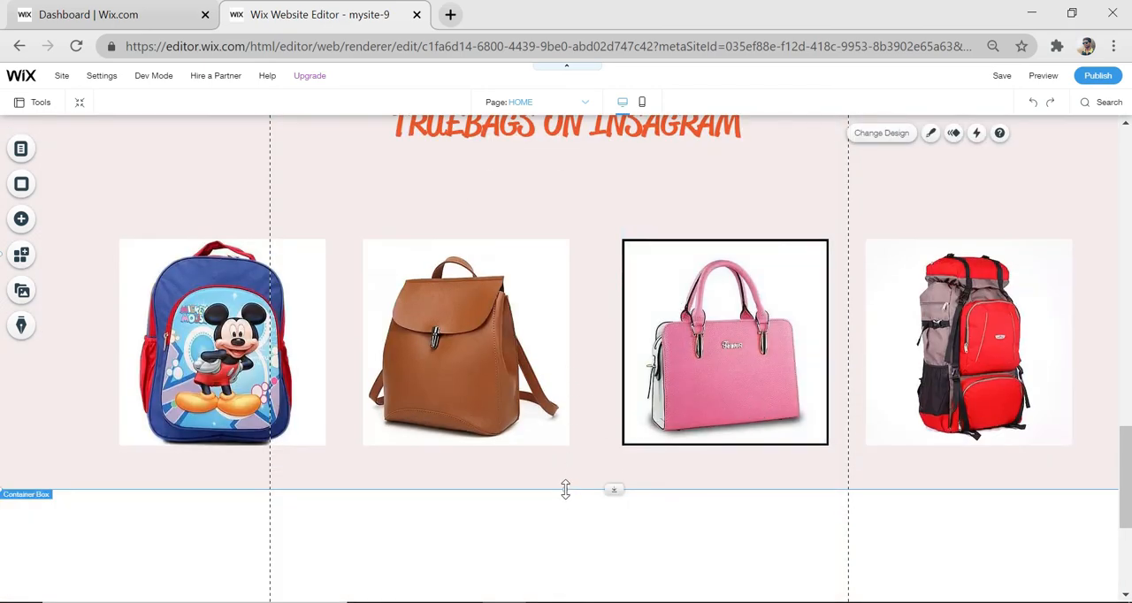
drag(566, 489, 564, 517)
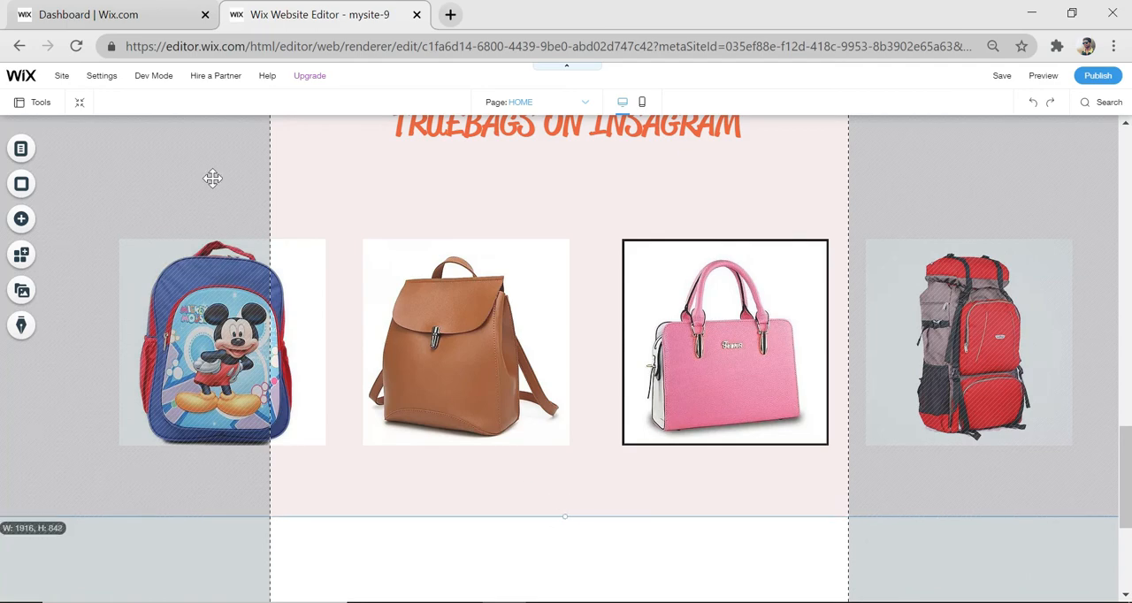
Add a Heading 1 text below the bag images reading "WORLDWIDE SHIPPING EASY 30 DAY RETURN 12MONTHS WARRANTY", with extra spaces between the phrases
click(21, 220)
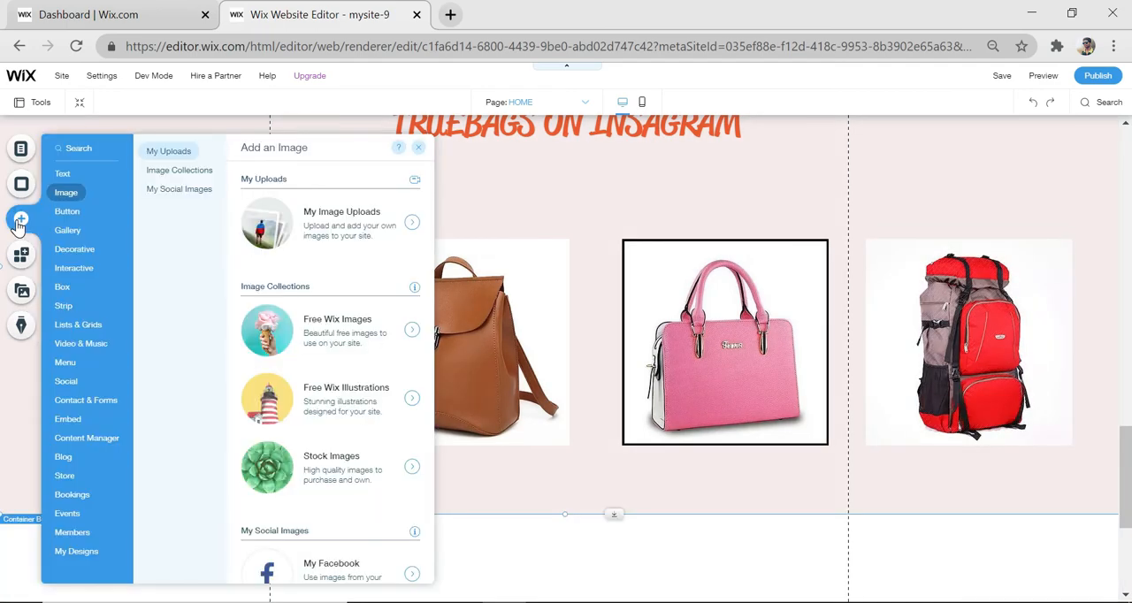
click(62, 173)
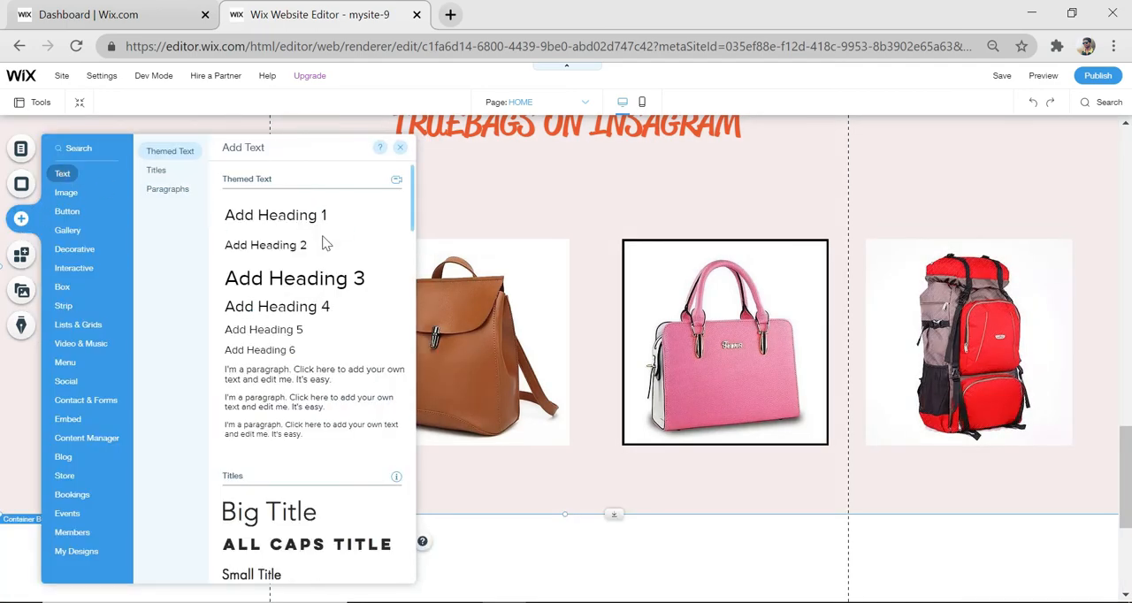
drag(311, 226, 500, 482)
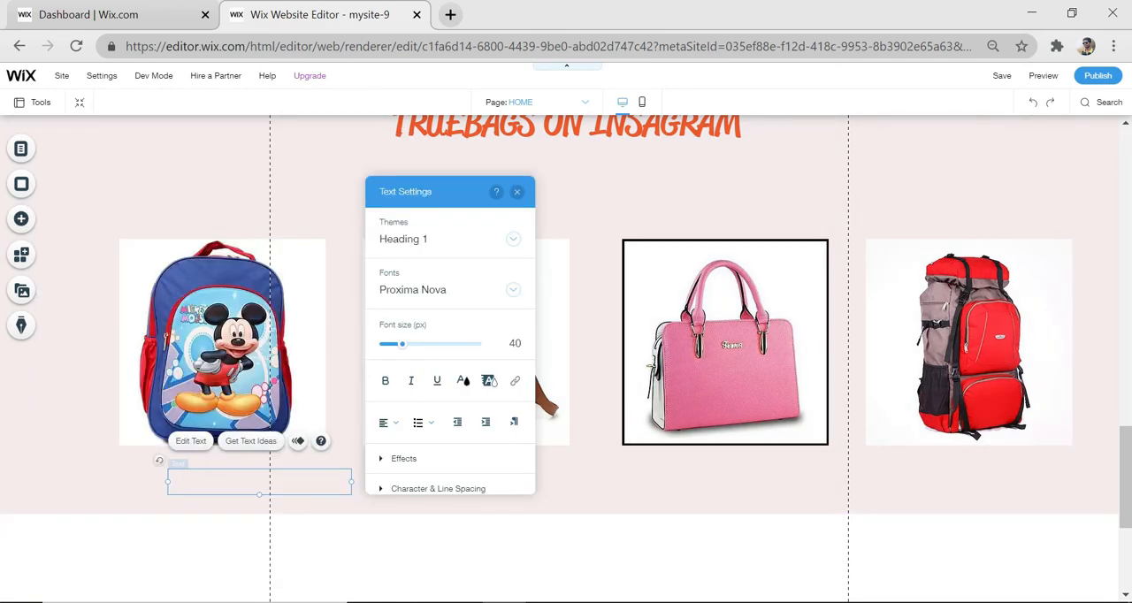
text(WORLDWIDE SHIPPING)
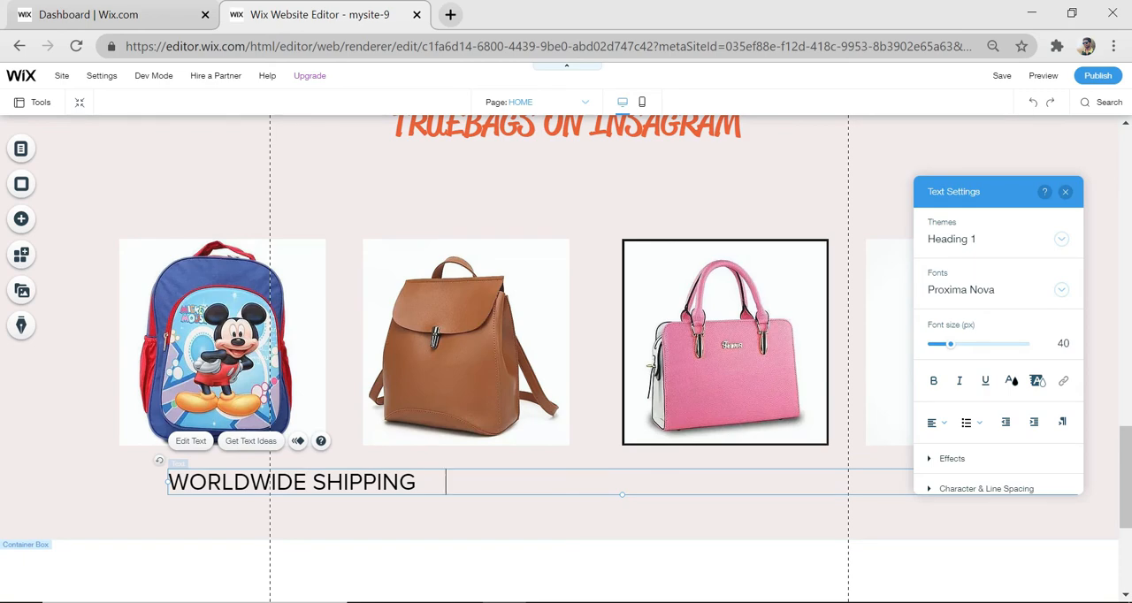
text(    EASY 30 DAY RETURN)
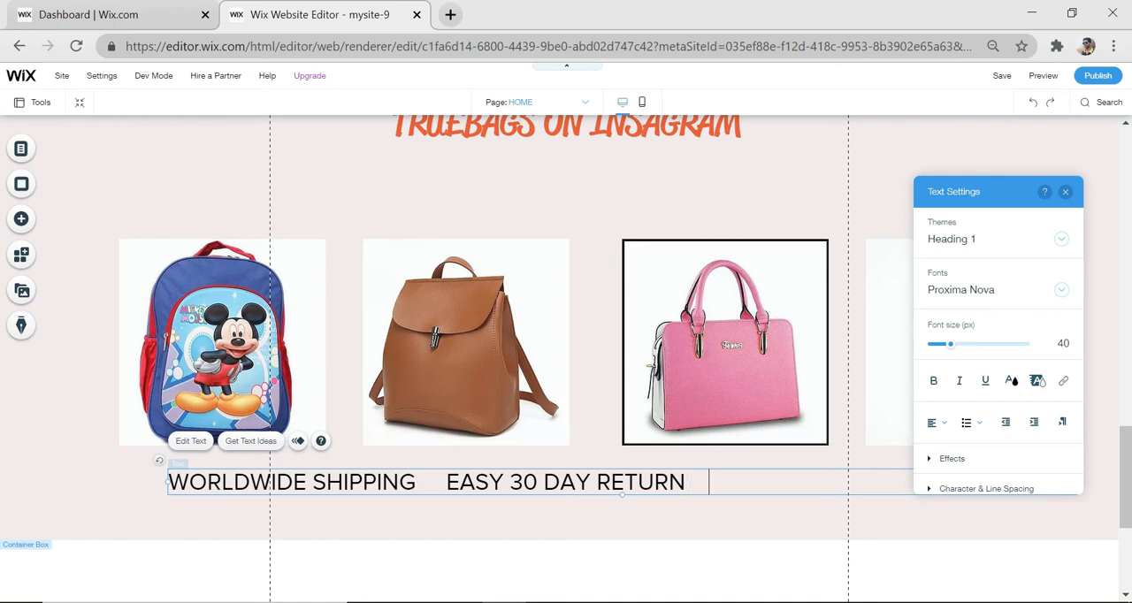
text(12M)
text(ONTHS WARRANTY)
Set the font of the whole shipping, return and warranty line to Reklame Script
key(ctrl+a)
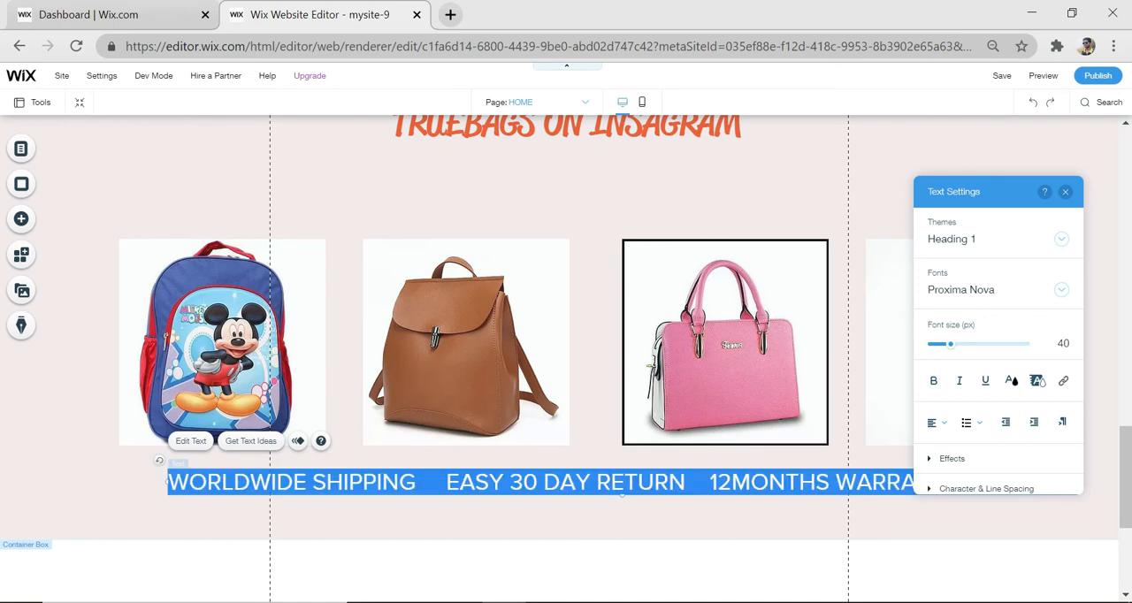
click(1014, 298)
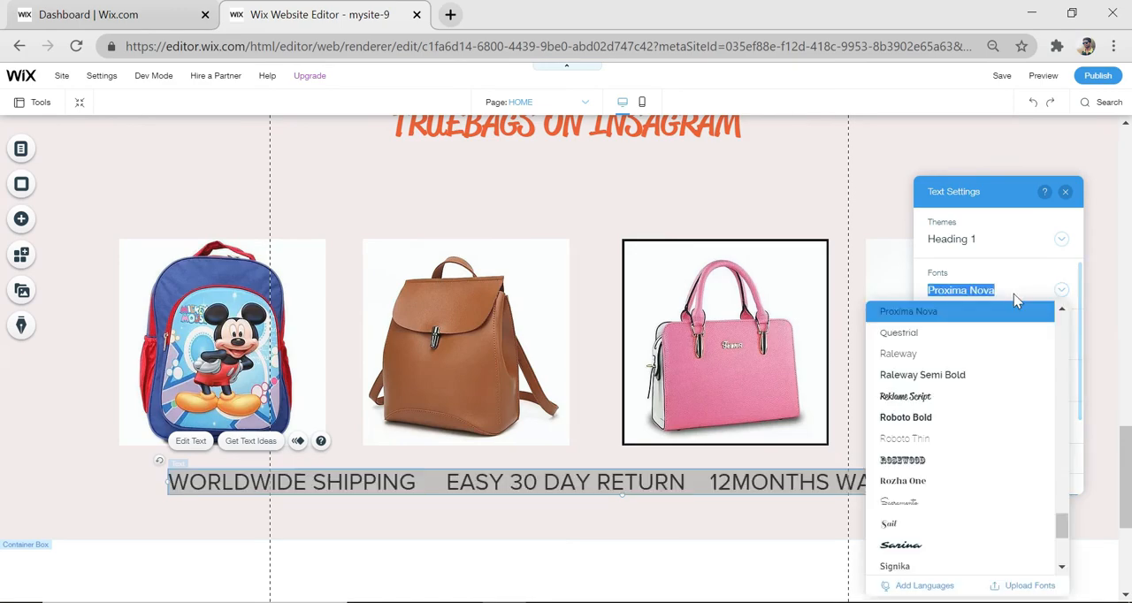
click(922, 398)
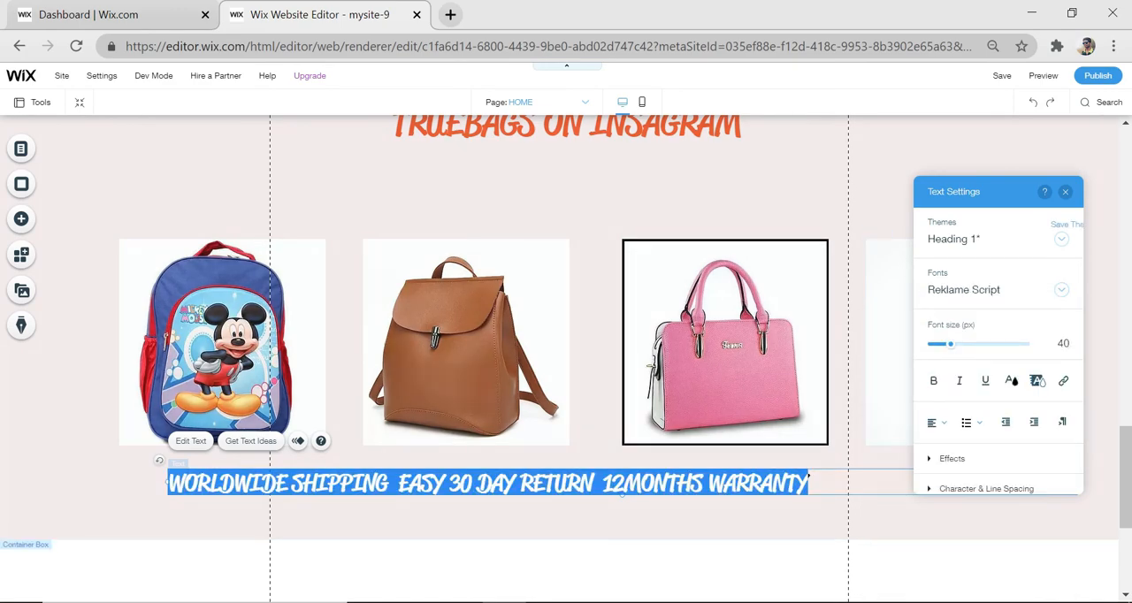
click(612, 484)
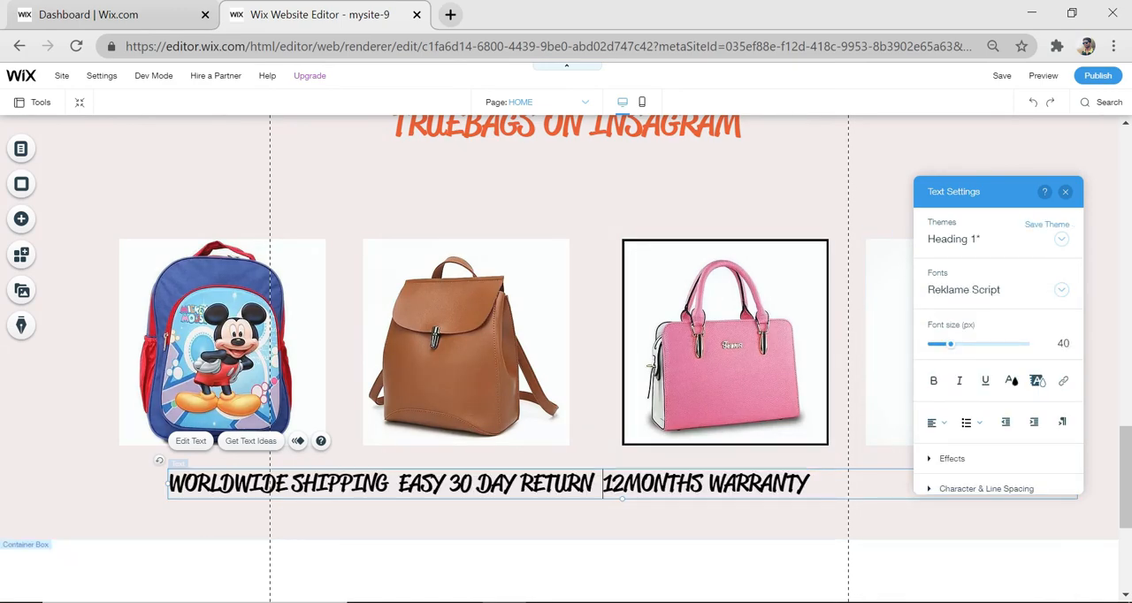
Color the shipping, return and warranty line blue and space its three phrases evenly across the row
click(1010, 363)
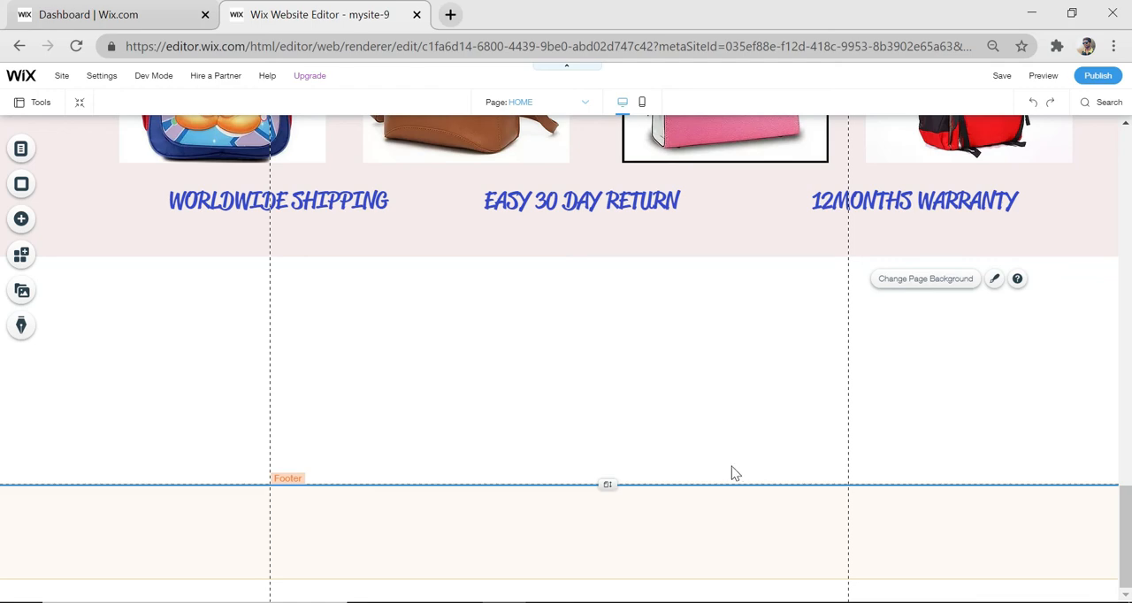
Add a black themed box below the pink section and stretch it across the full page width
click(20, 220)
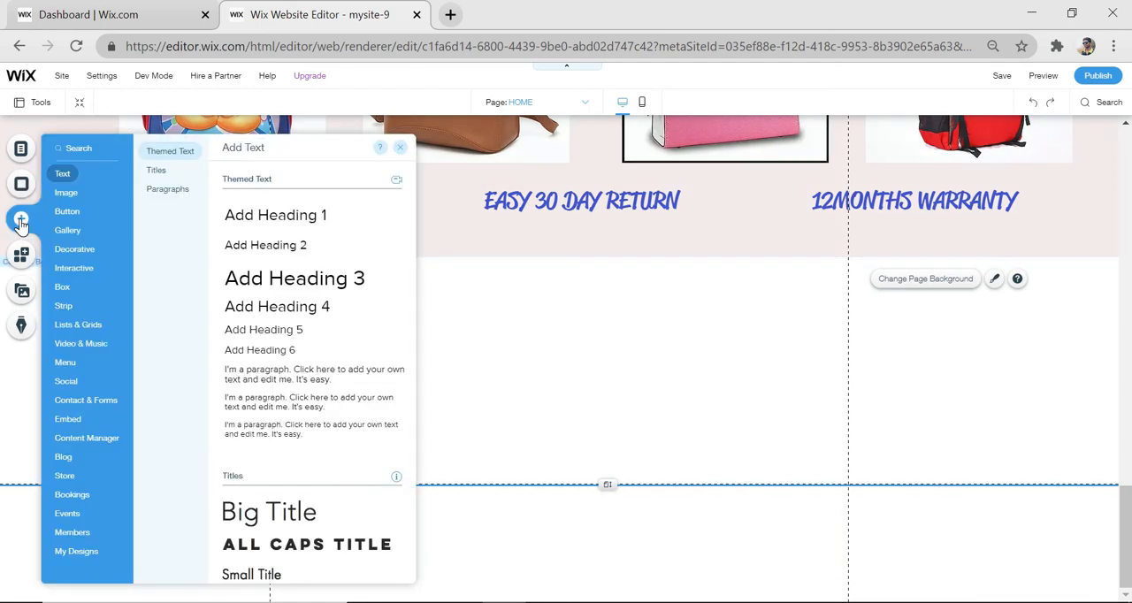
click(60, 293)
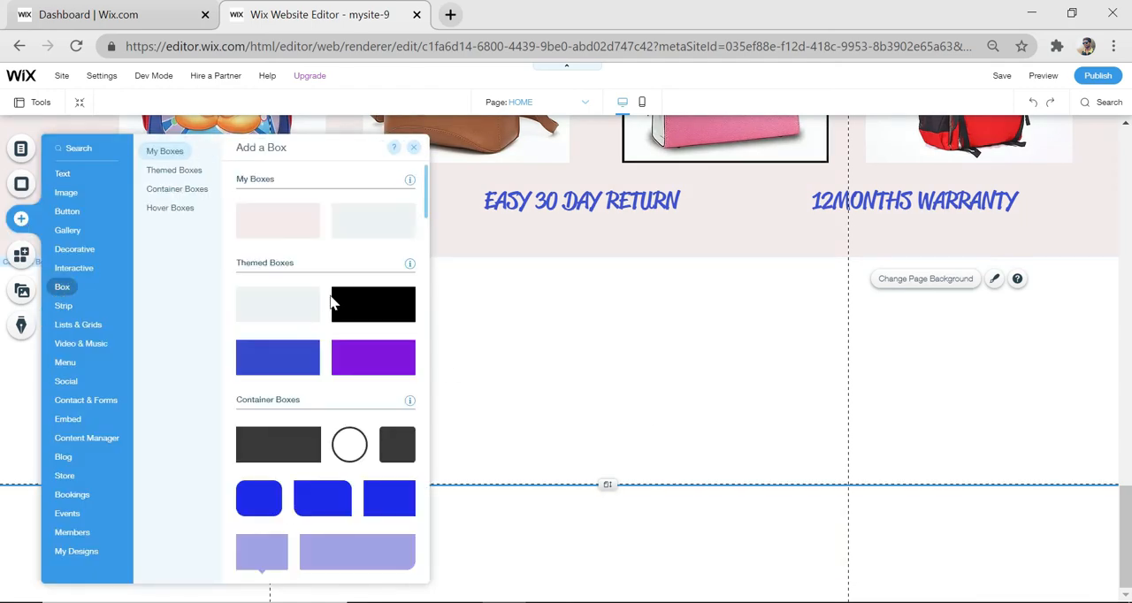
drag(371, 321, 577, 405)
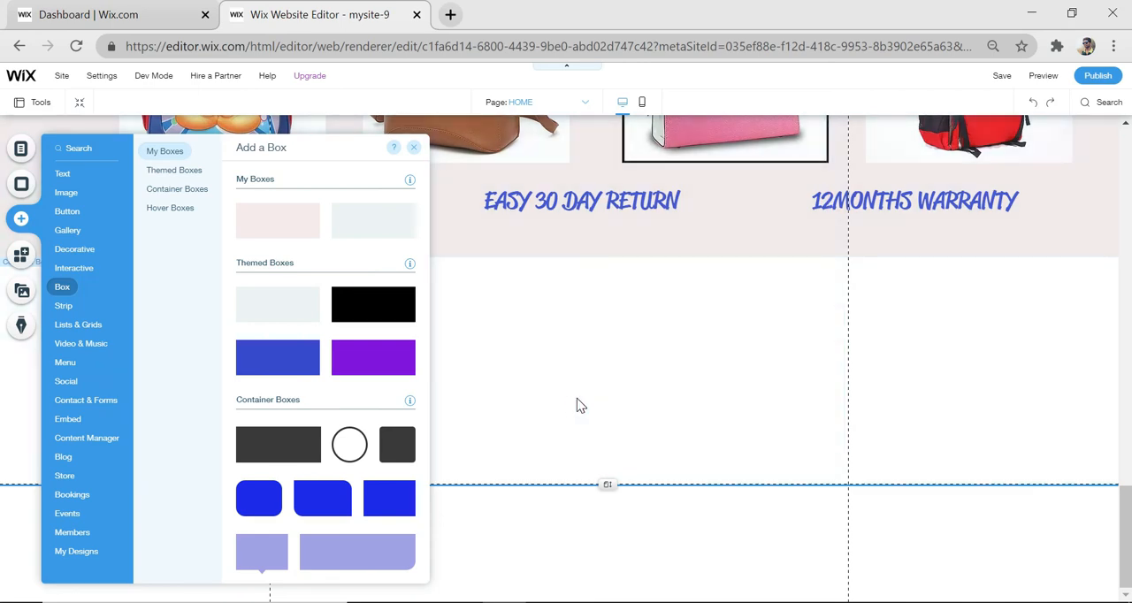
drag(504, 376, 5, 344)
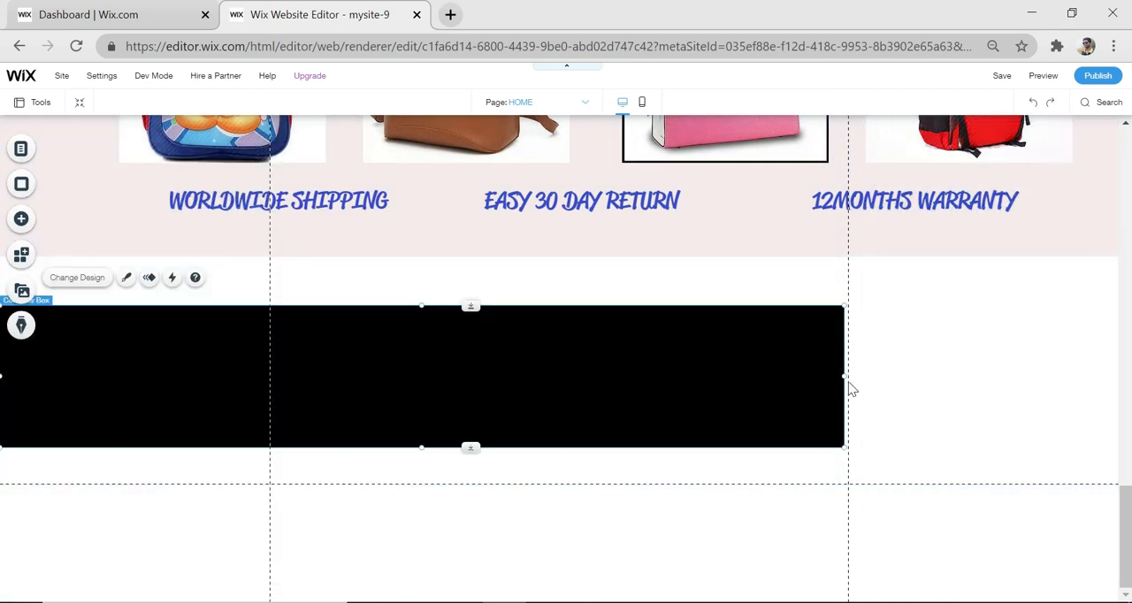
drag(841, 377, 1124, 394)
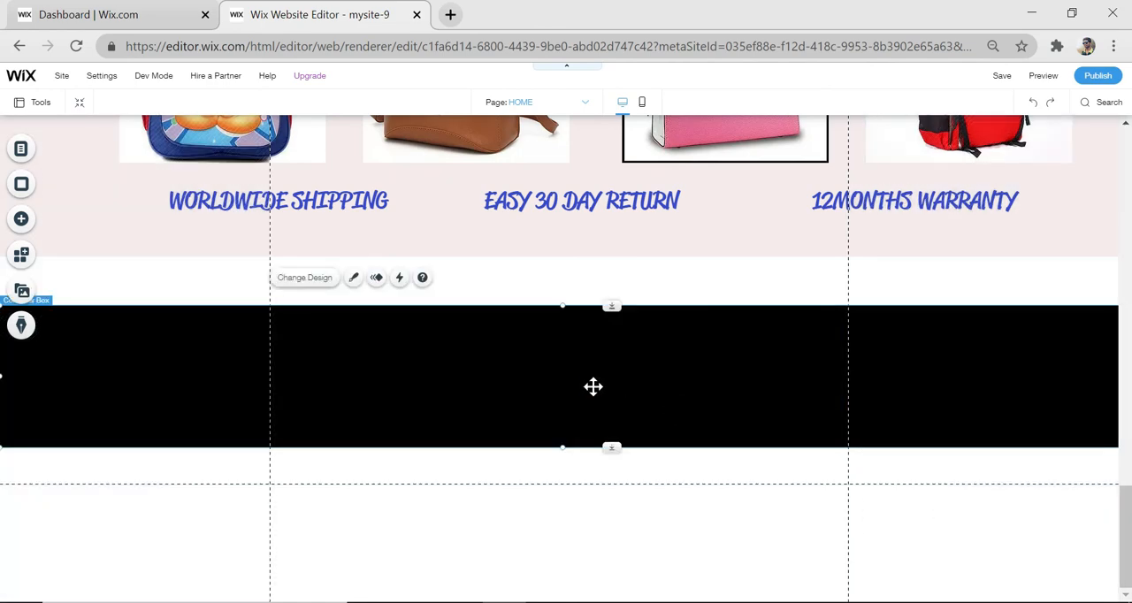
Move the black box into the footer and shorten the page so the footer sits just below the pink section
drag(591, 387, 558, 498)
click(564, 488)
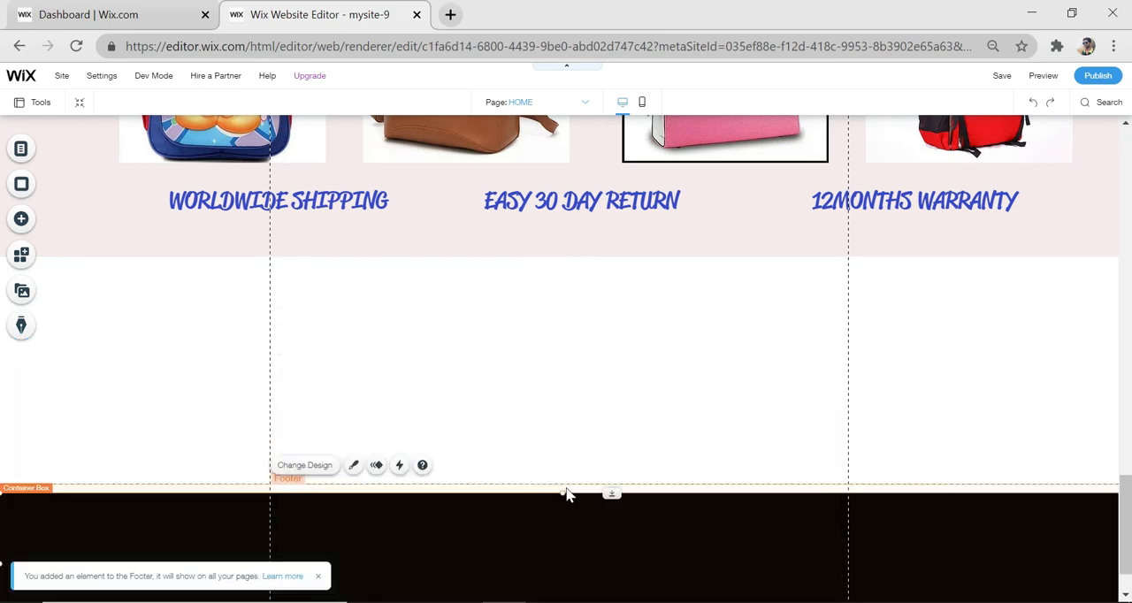
click(610, 471)
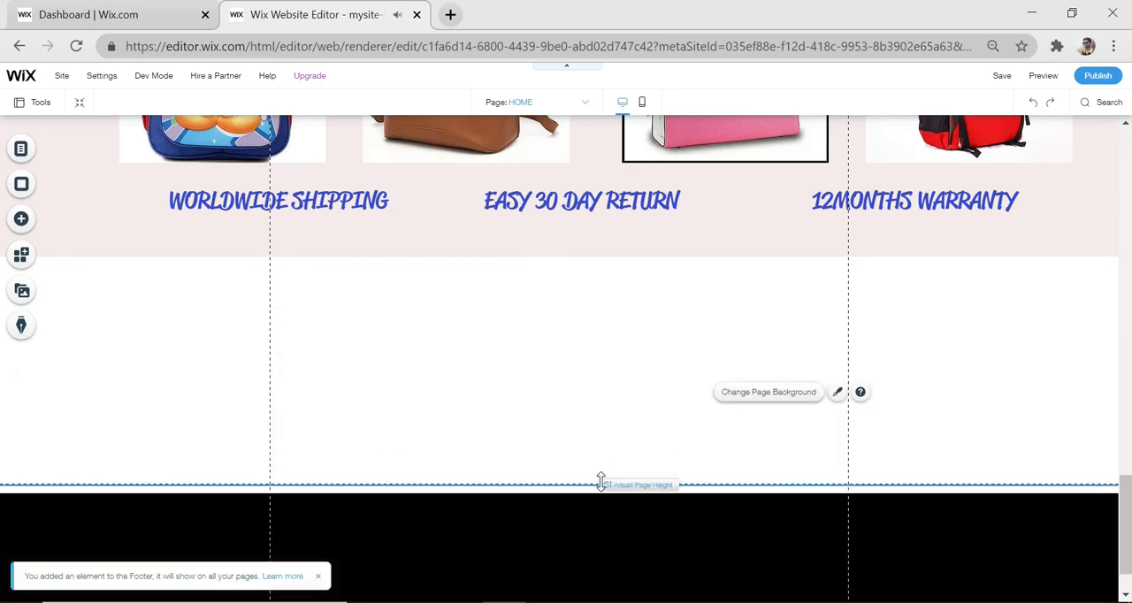
drag(608, 485, 646, 303)
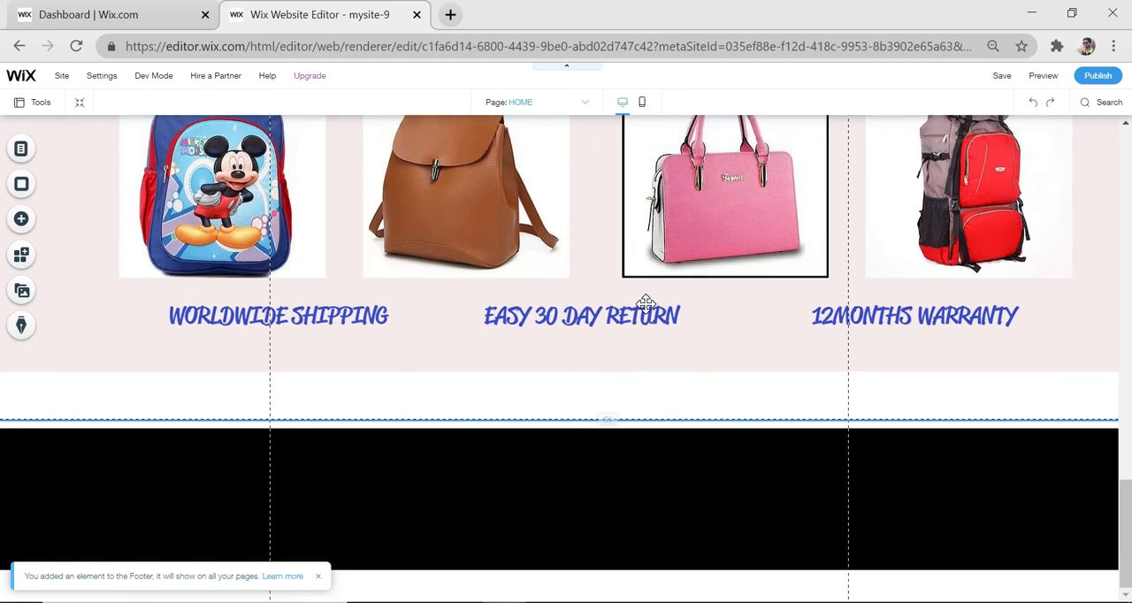
Extend the black box slightly downward and raise its upper edge to meet the pink section
click(584, 504)
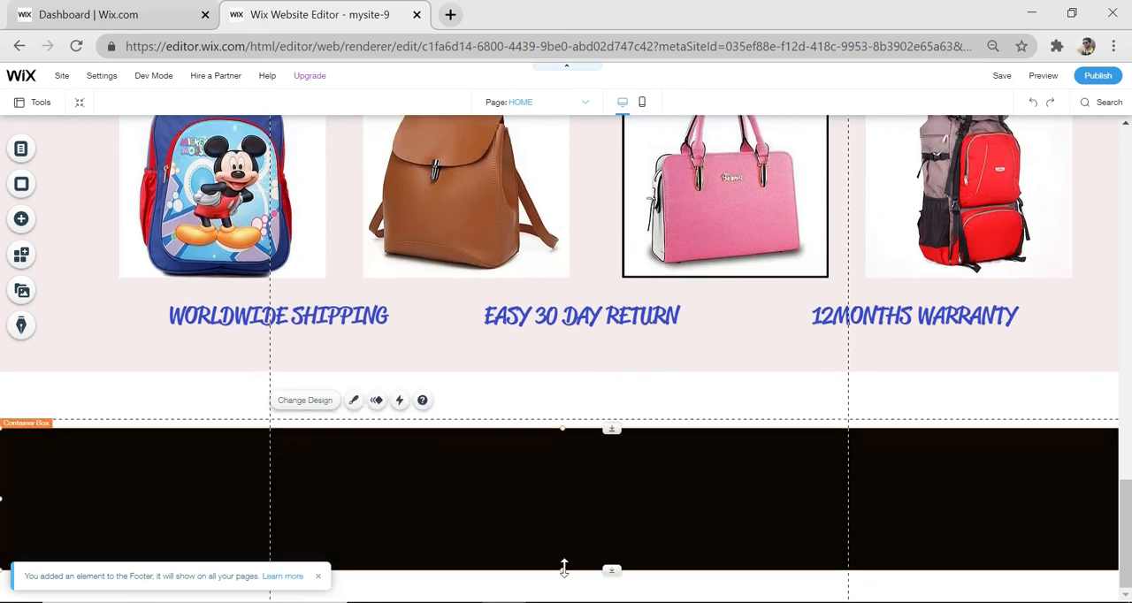
drag(563, 567, 575, 593)
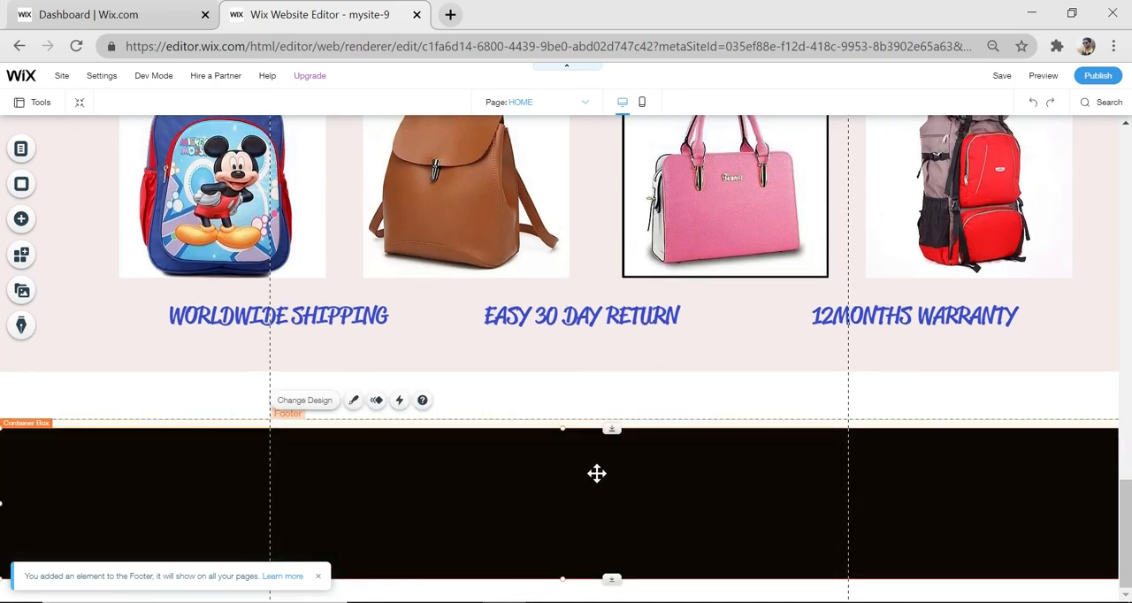
drag(560, 430, 579, 374)
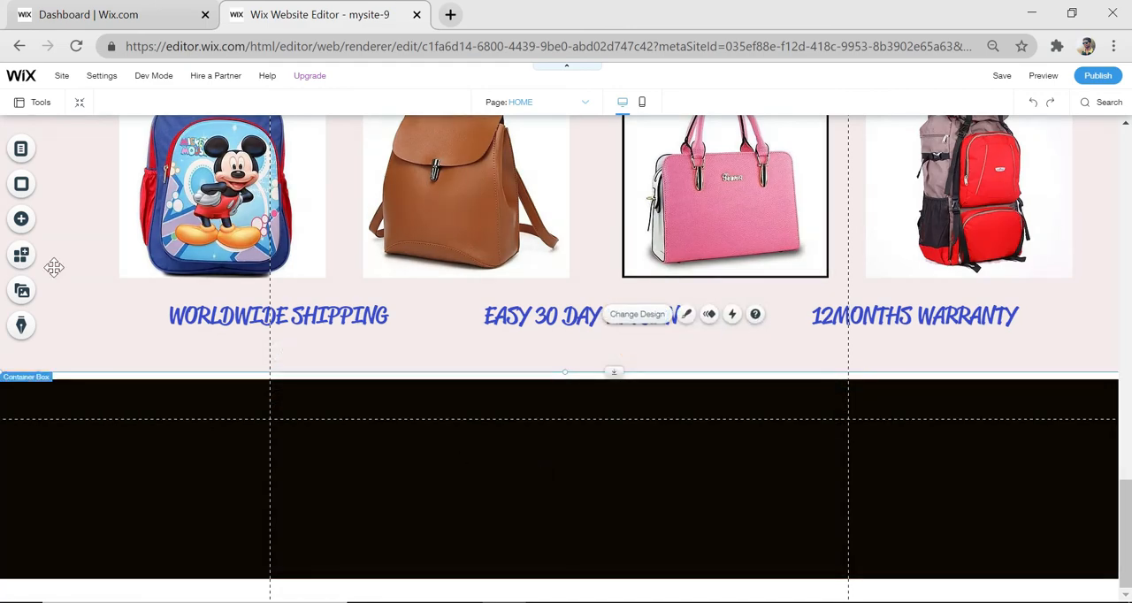
Add a Heading 3 text just above the black box reading "TRUEBAGS"
click(22, 219)
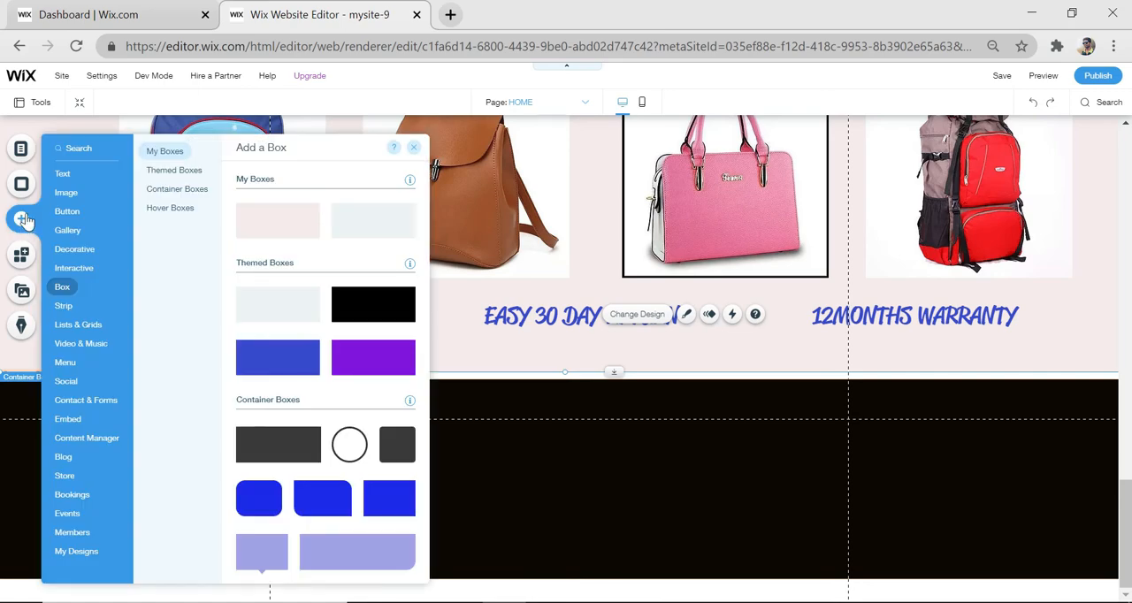
mouse_move(62, 174)
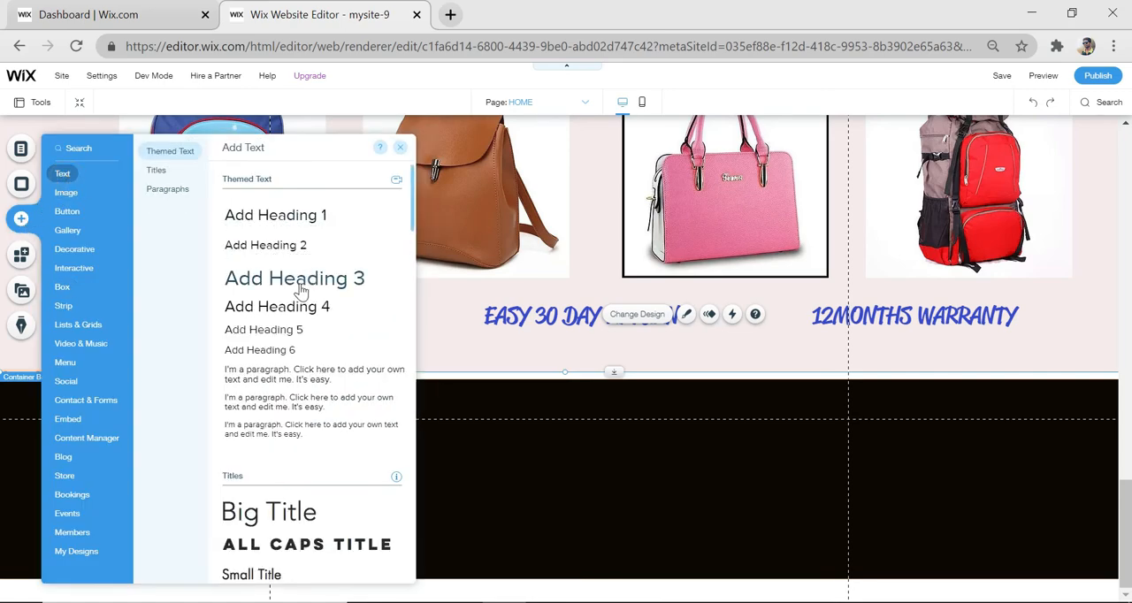
drag(300, 292, 529, 354)
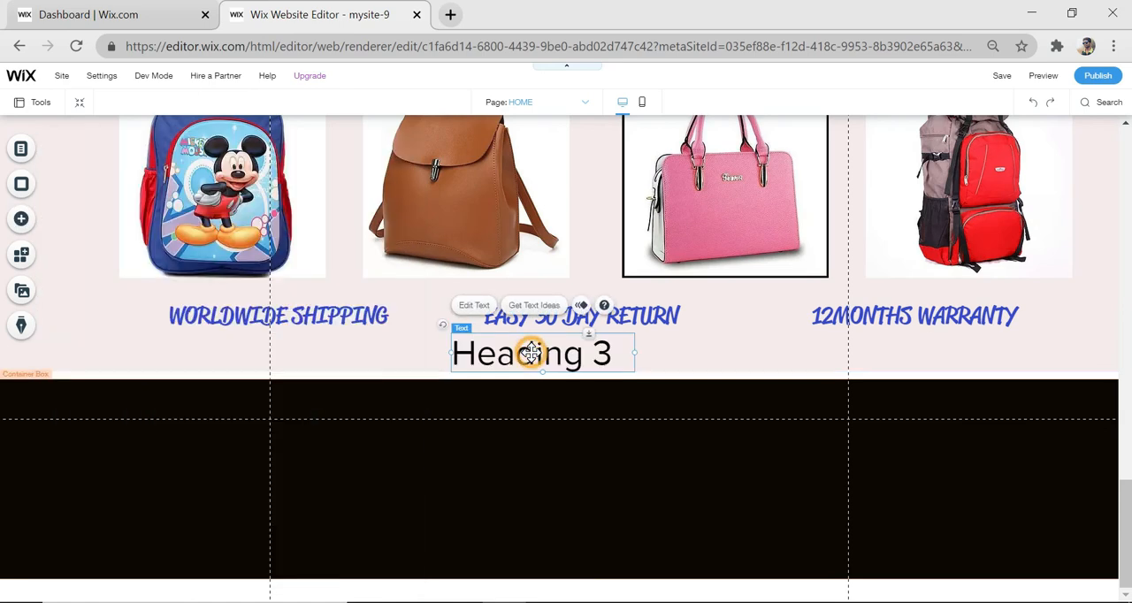
double_click(530, 354)
key(BackSpace)
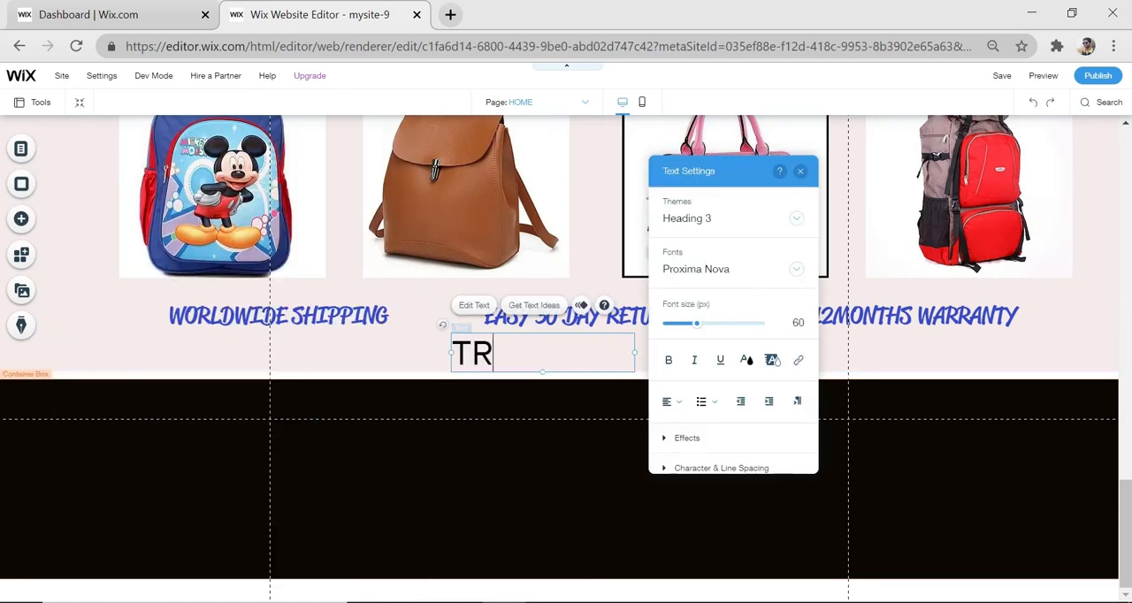
text(TRUEBAGS)
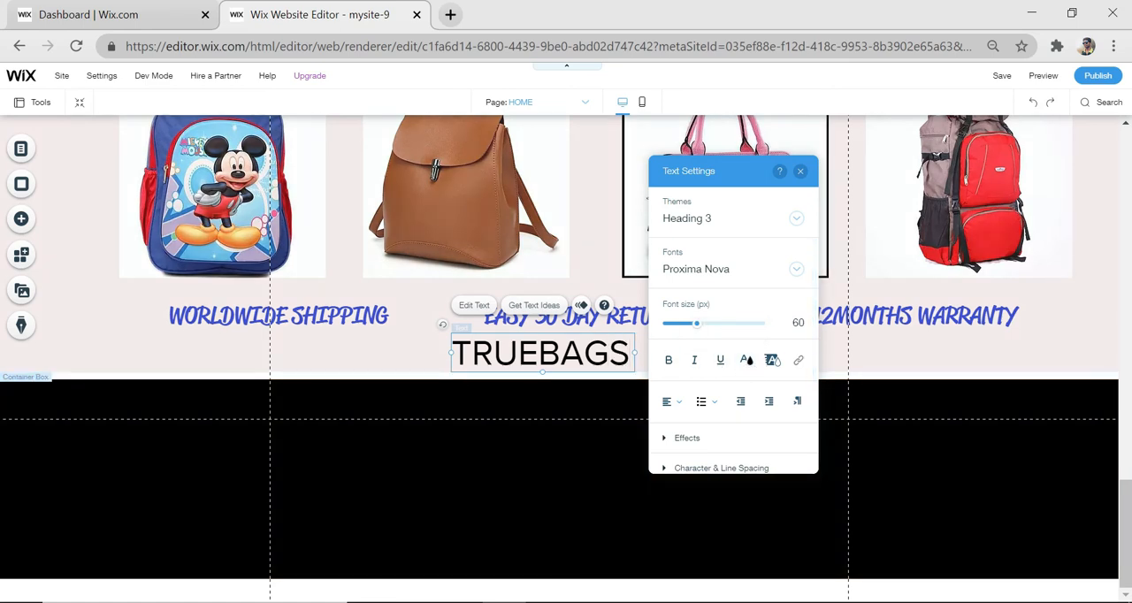
Set the TRUEBAGS heading's font to Reklame Script and its text color to white
key(ctrl+a)
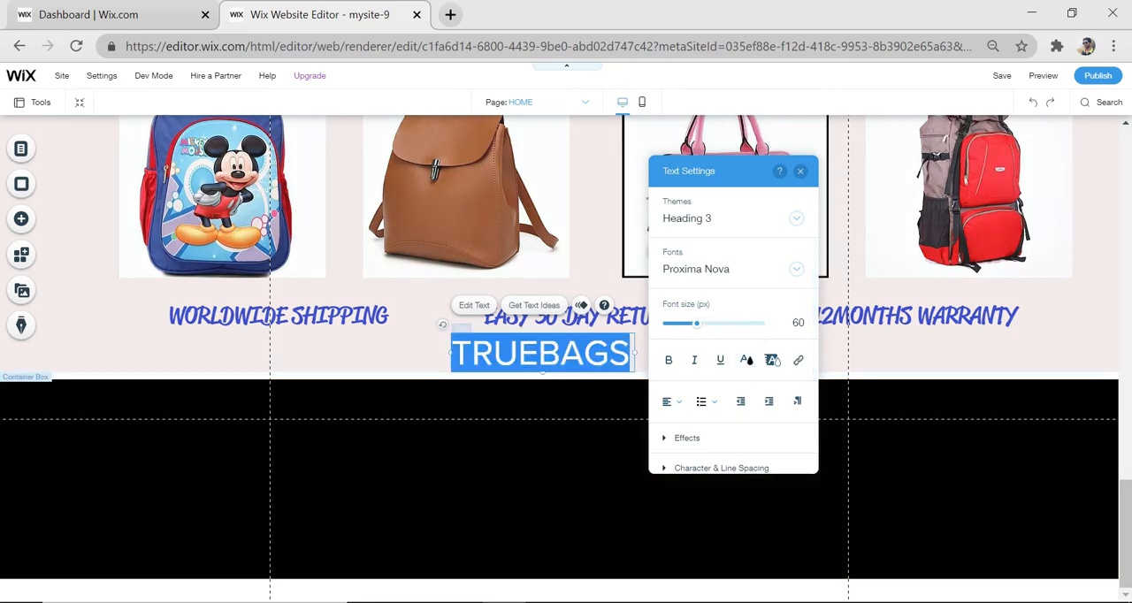
click(731, 269)
click(703, 375)
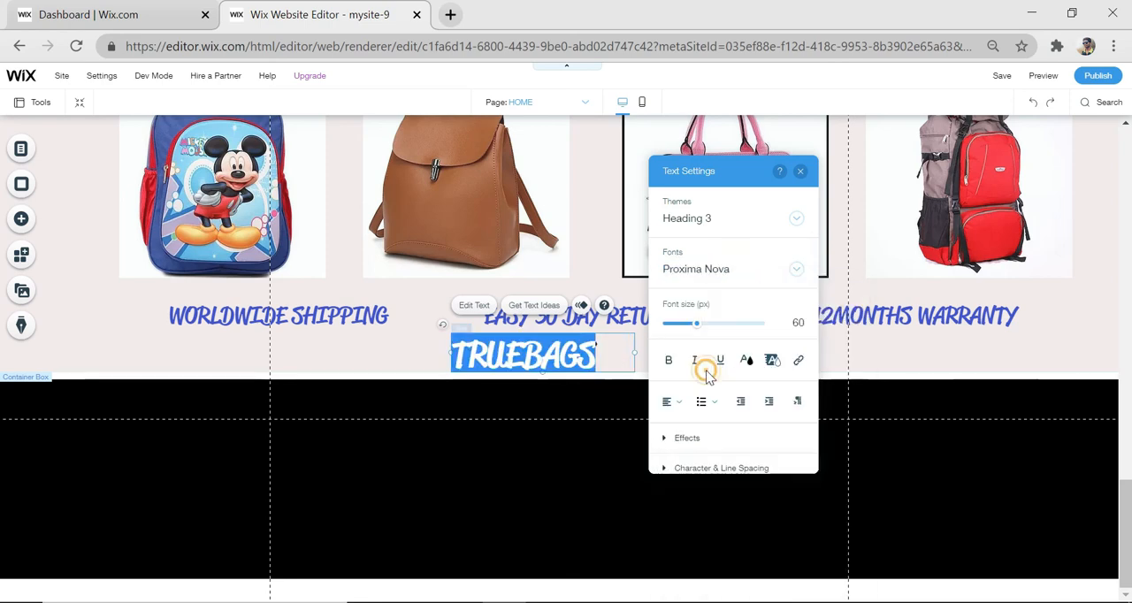
click(748, 361)
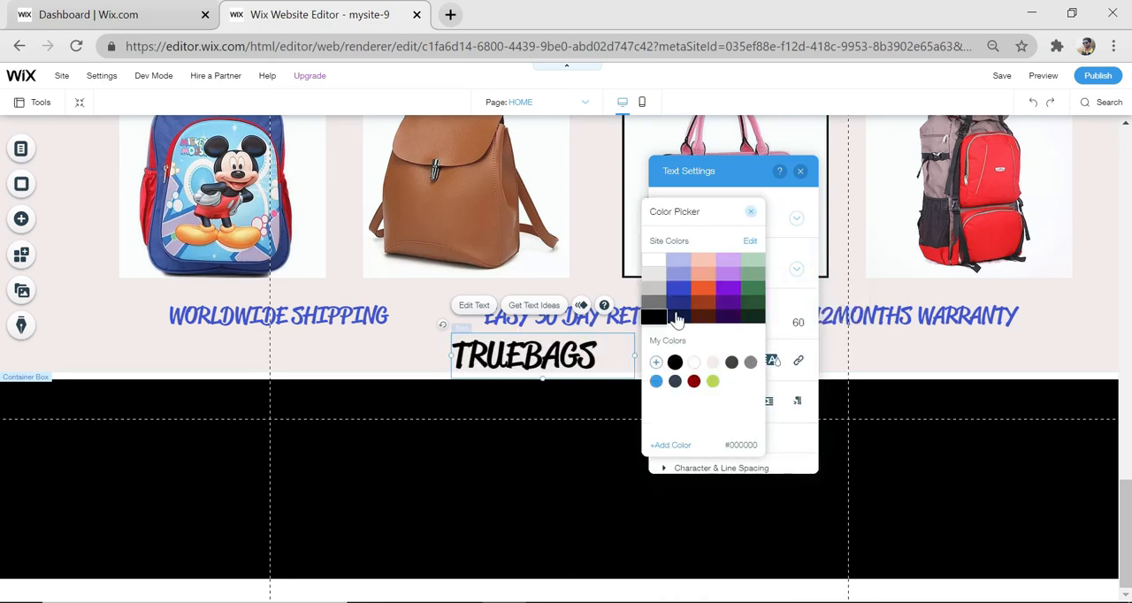
click(654, 259)
click(554, 480)
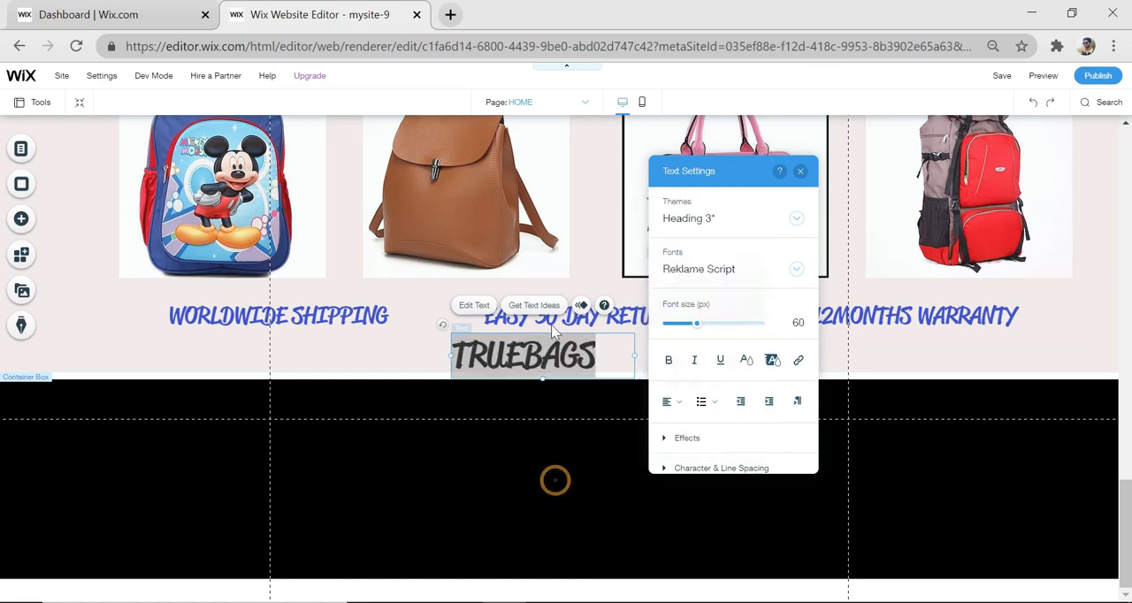
Place the TRUEBAGS heading in the upper-left corner of the black box and attach it to the box
click(597, 378)
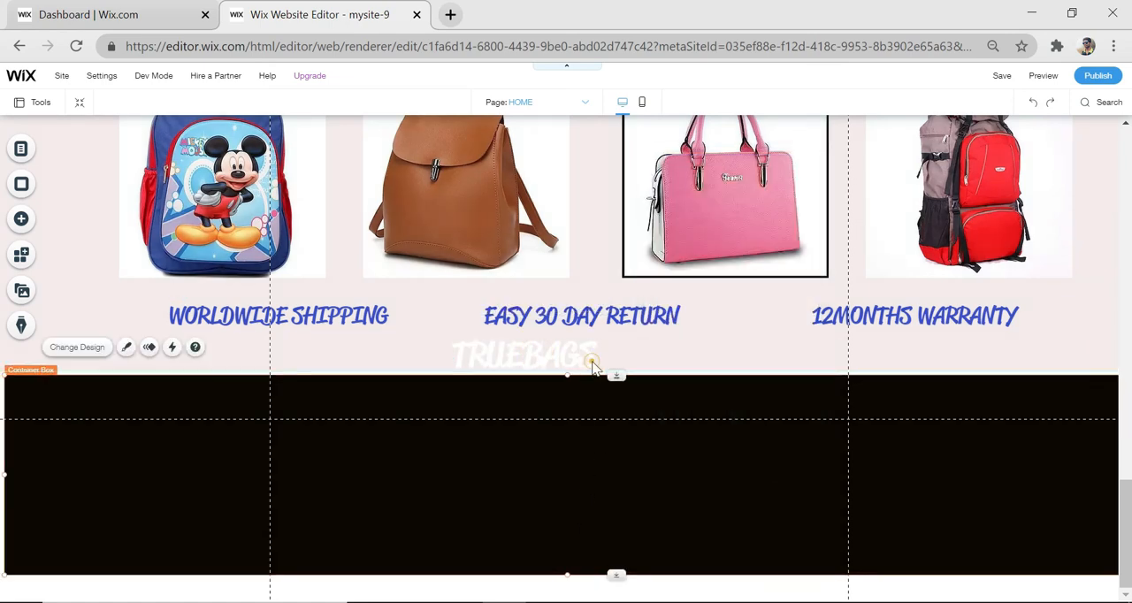
click(589, 359)
drag(587, 359, 489, 437)
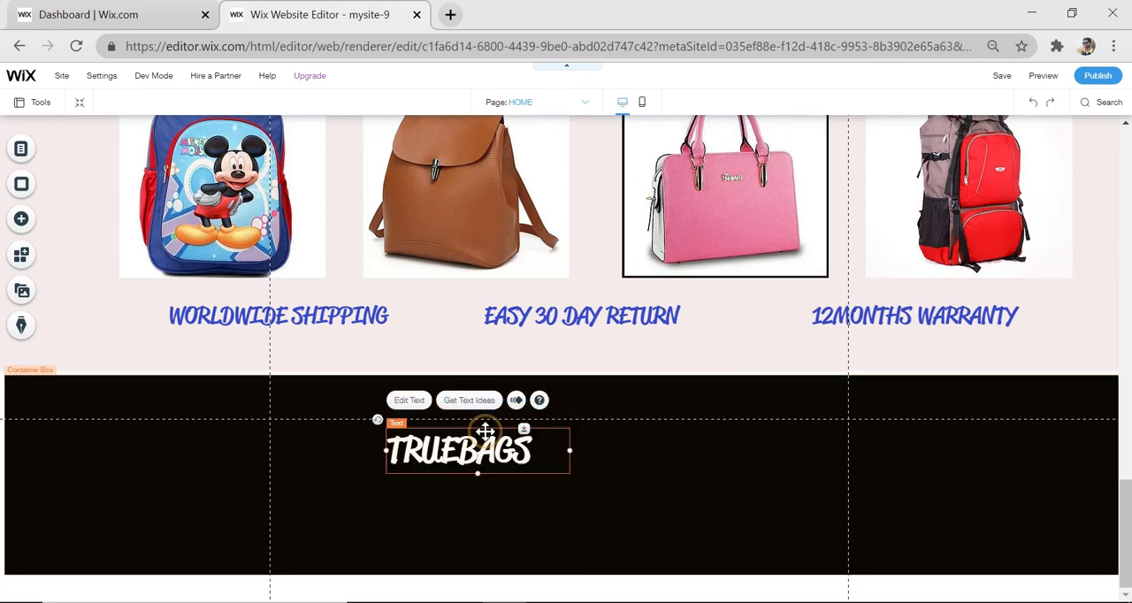
drag(389, 461, 156, 421)
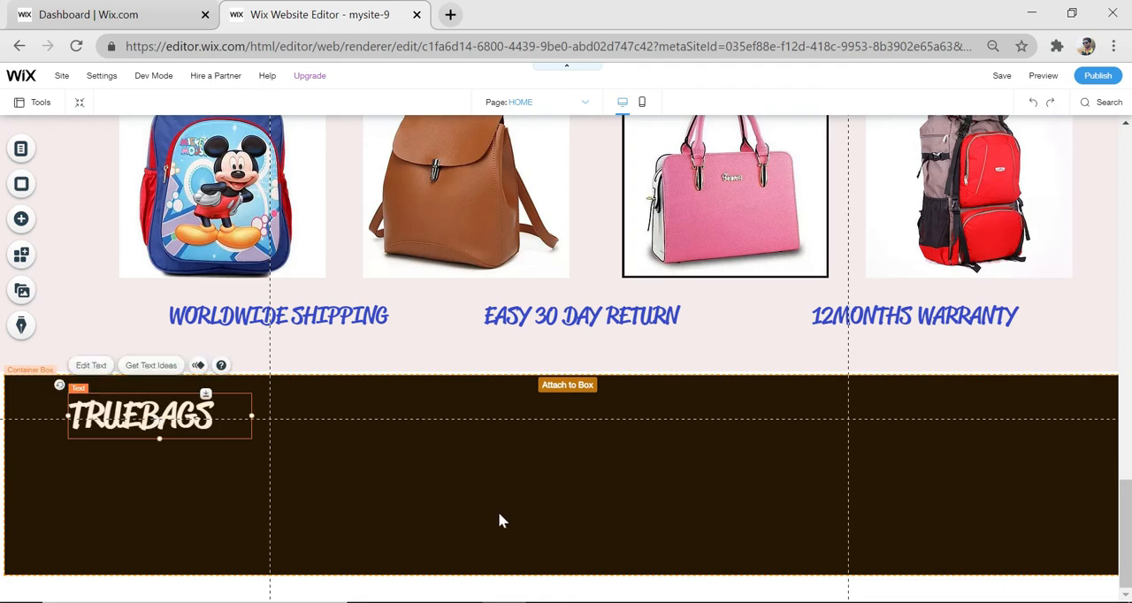
click(505, 503)
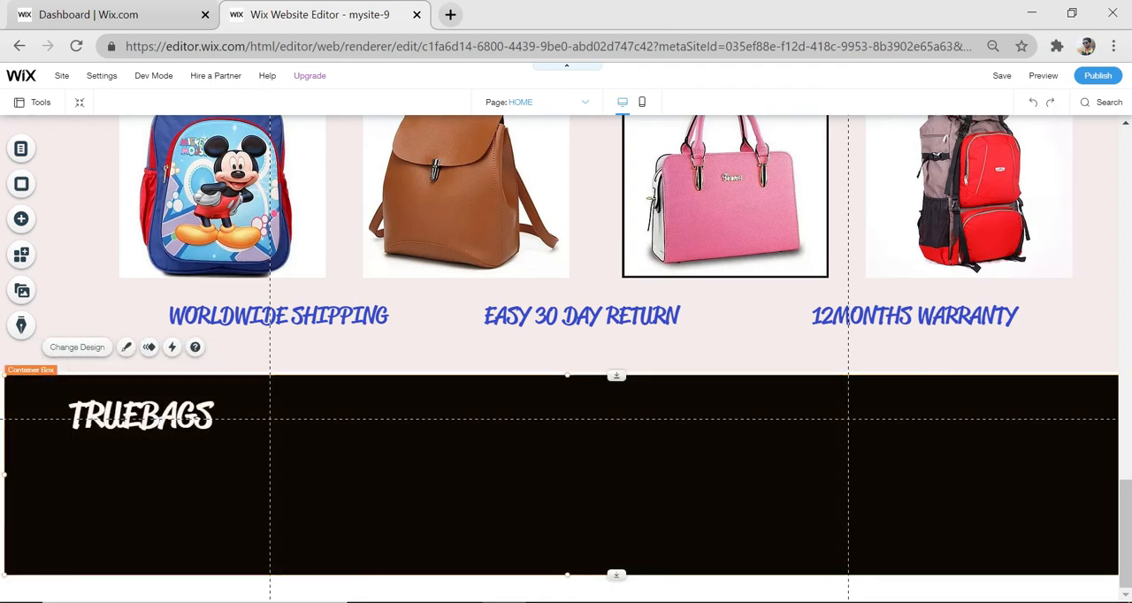
Add the plain vertical menu without button backgrounds to the black box, near its middle
click(22, 220)
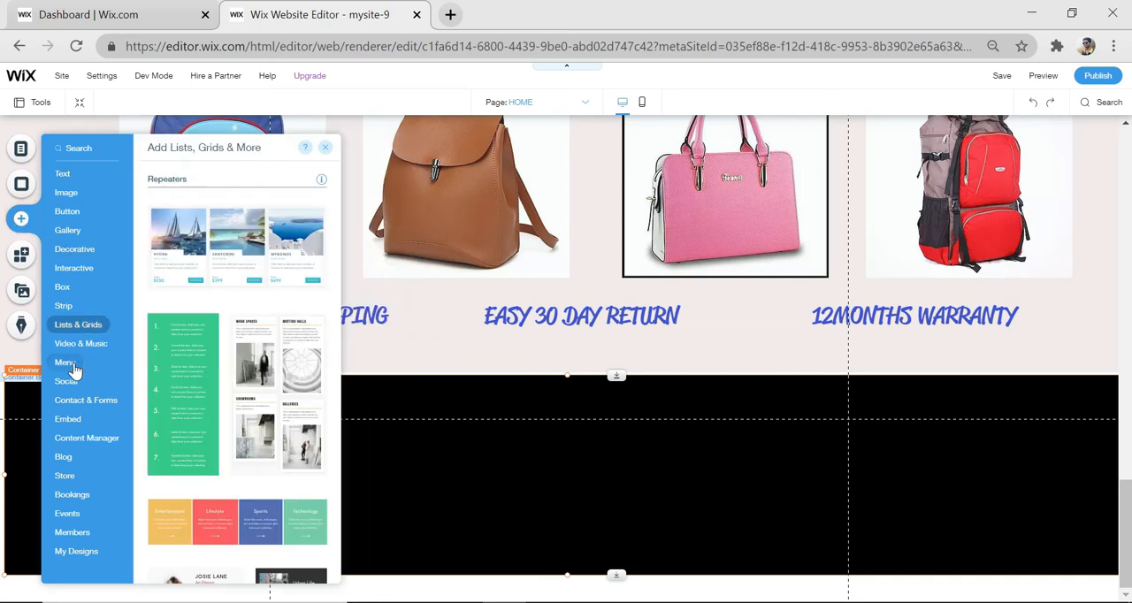
mouse_move(67, 363)
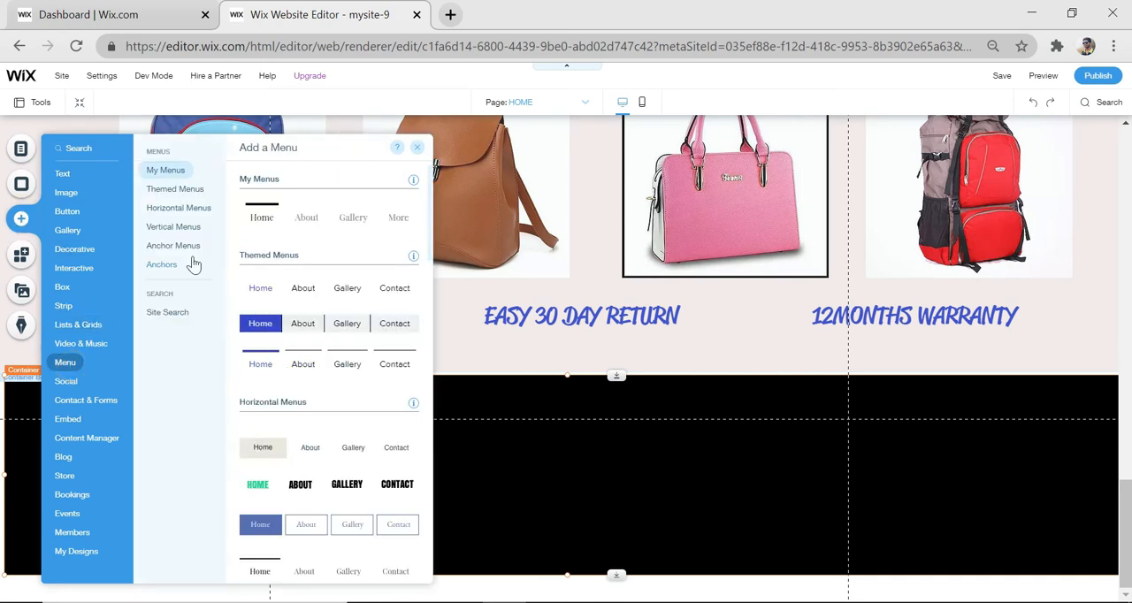
click(187, 213)
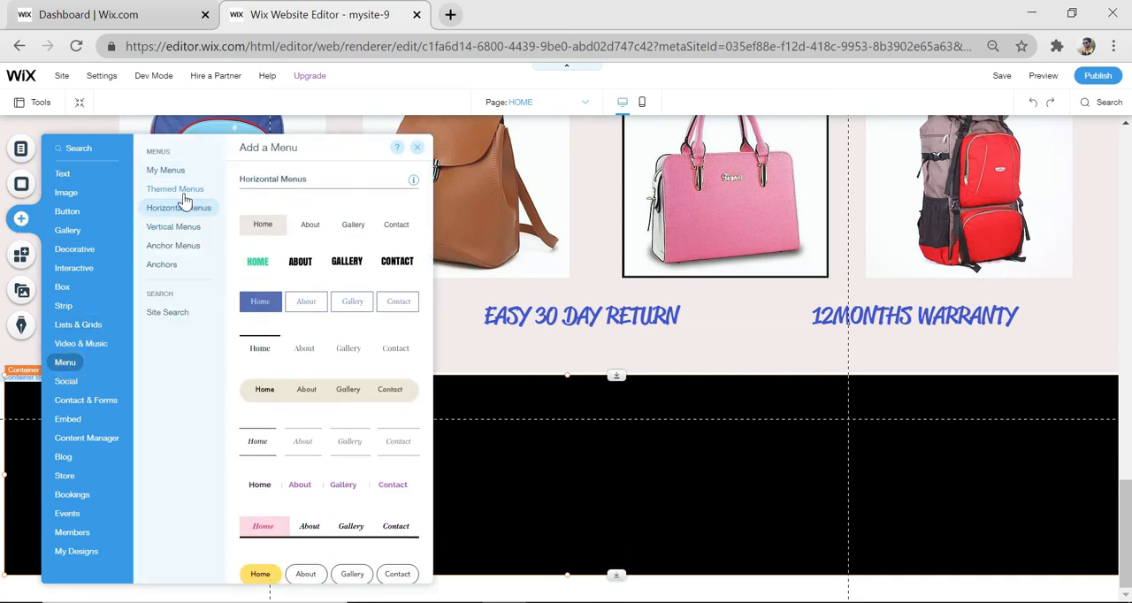
click(179, 190)
click(176, 226)
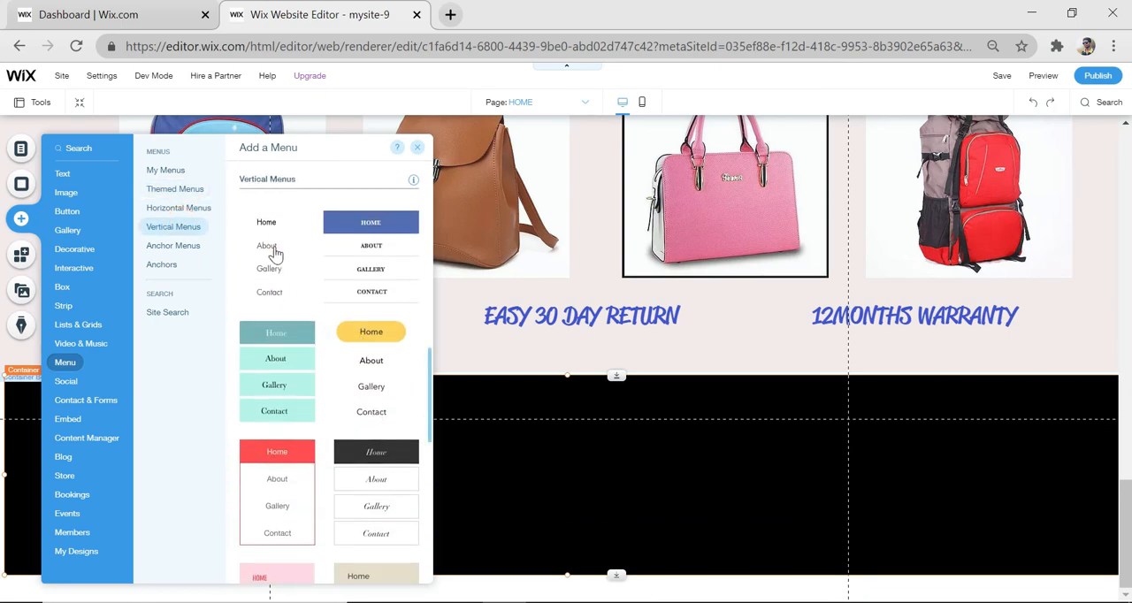
drag(296, 296, 521, 451)
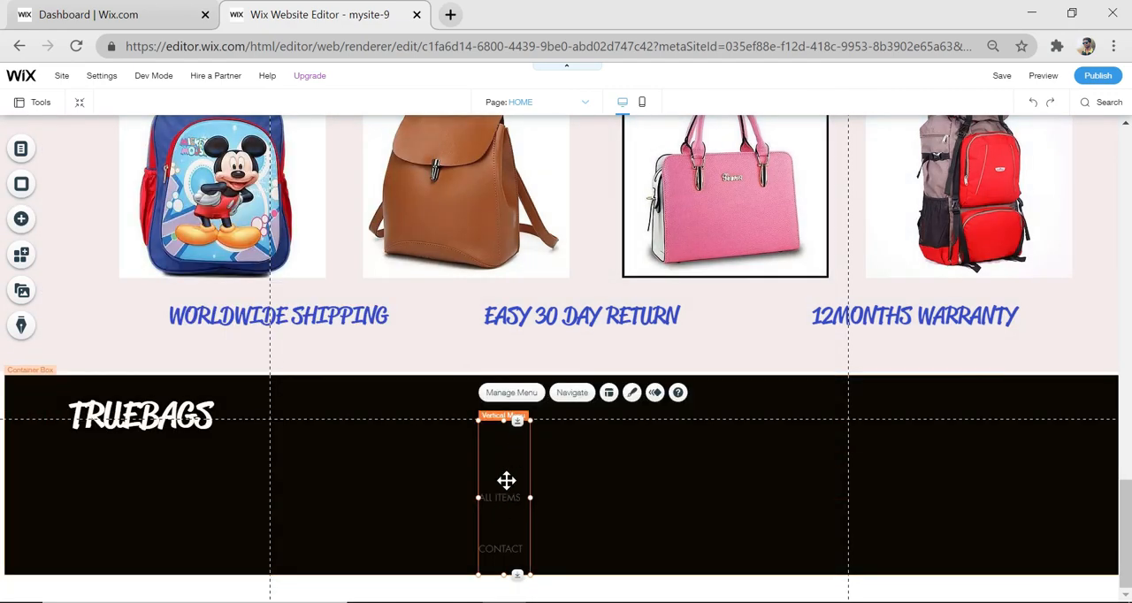
Customize the vertical menu's regular design with a white submenu background at 100% opacity
click(631, 393)
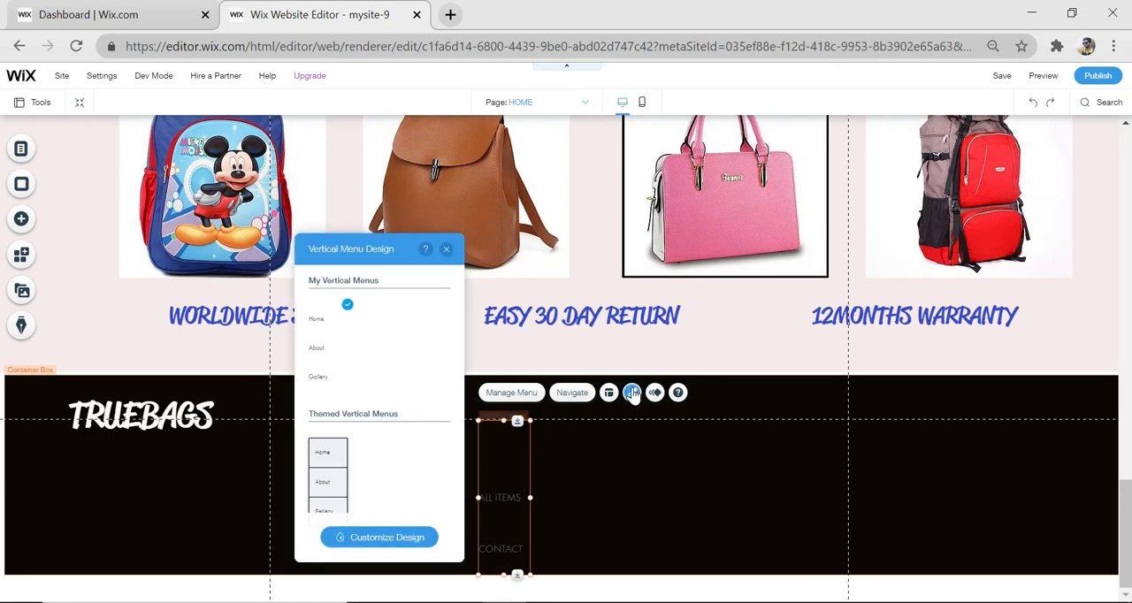
click(379, 541)
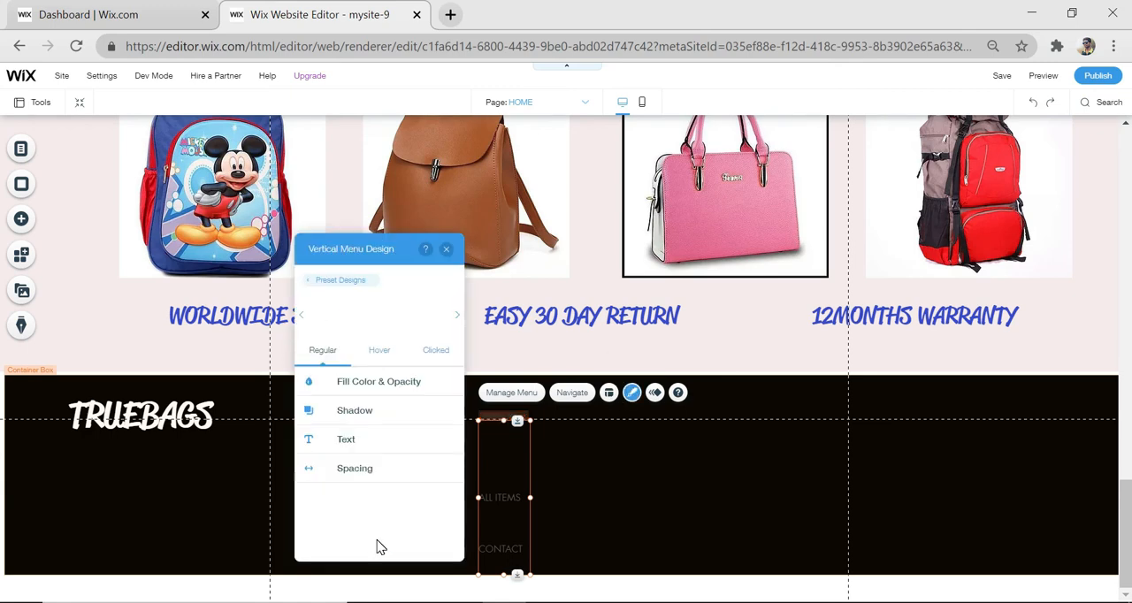
click(364, 384)
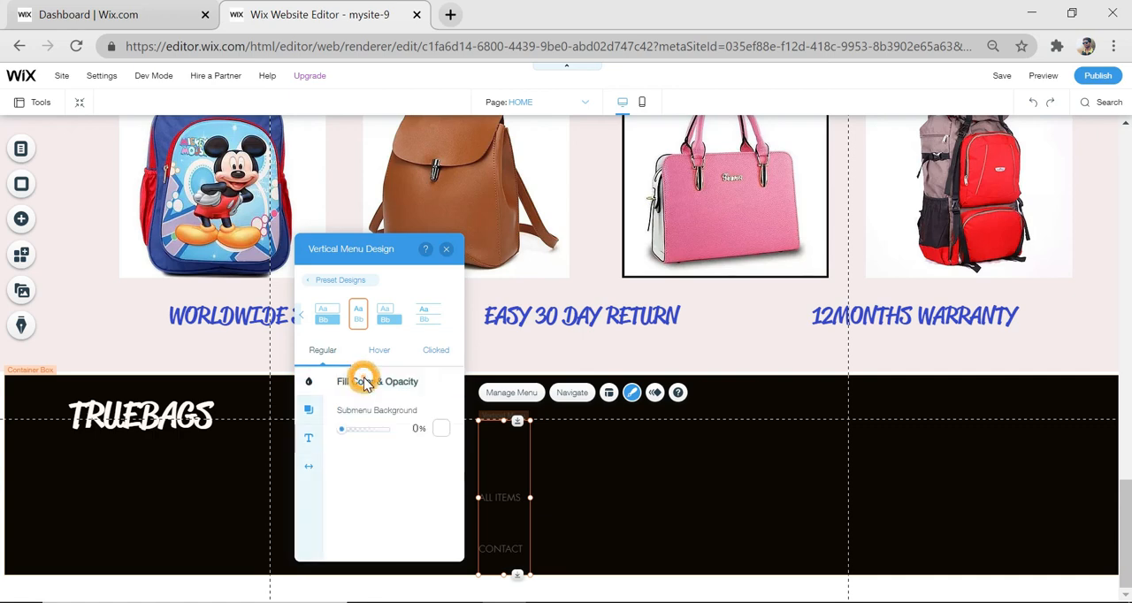
click(440, 436)
click(476, 437)
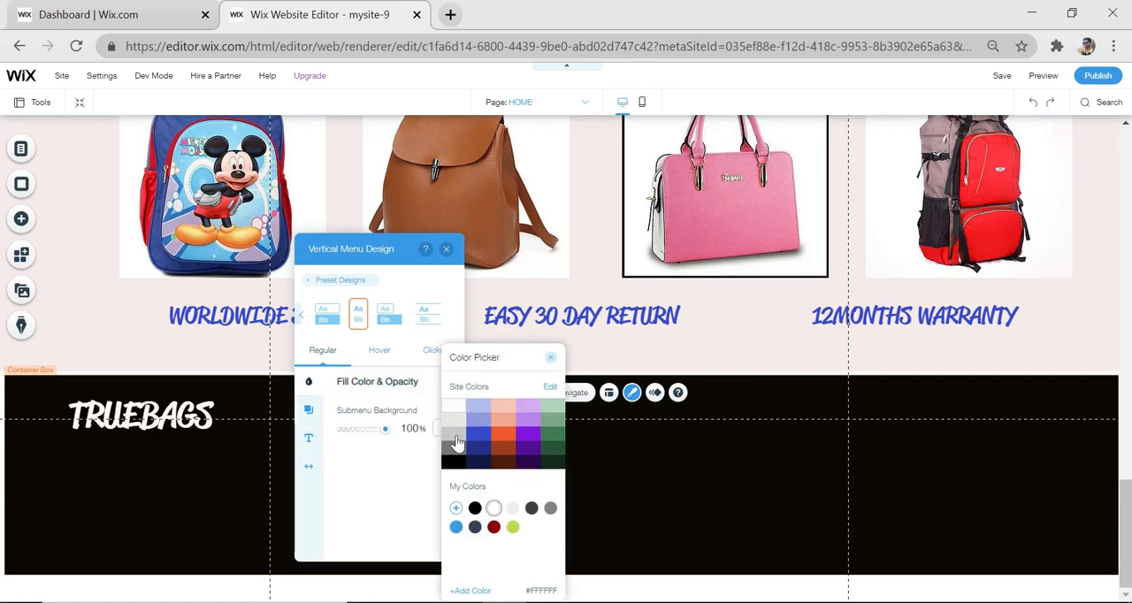
click(453, 407)
click(624, 481)
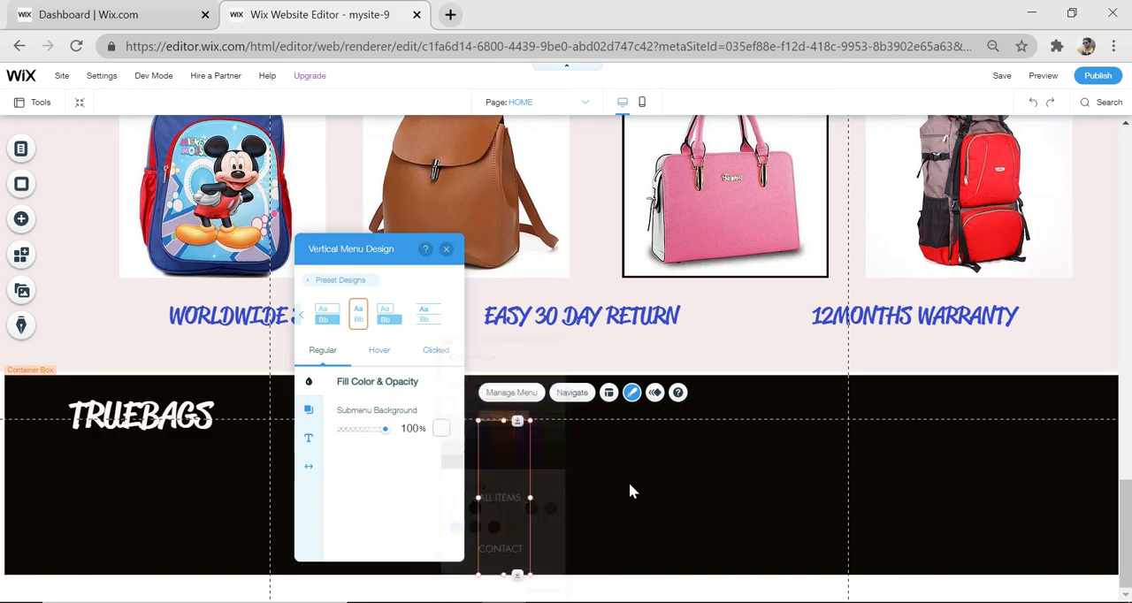
Set the vertical menu's regular text color to white
click(308, 438)
click(441, 412)
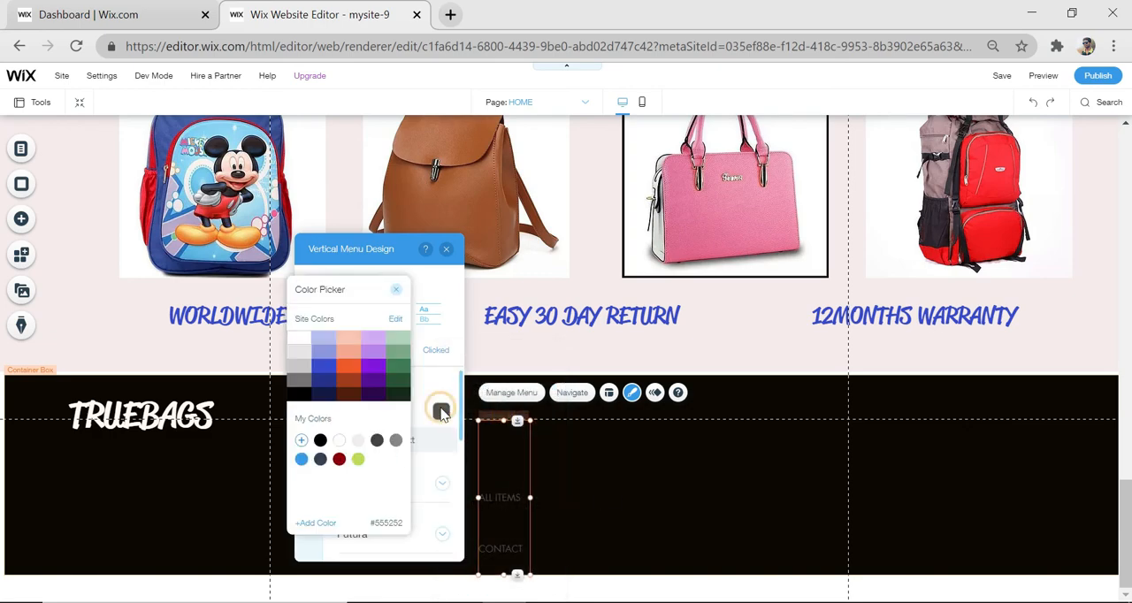
click(299, 338)
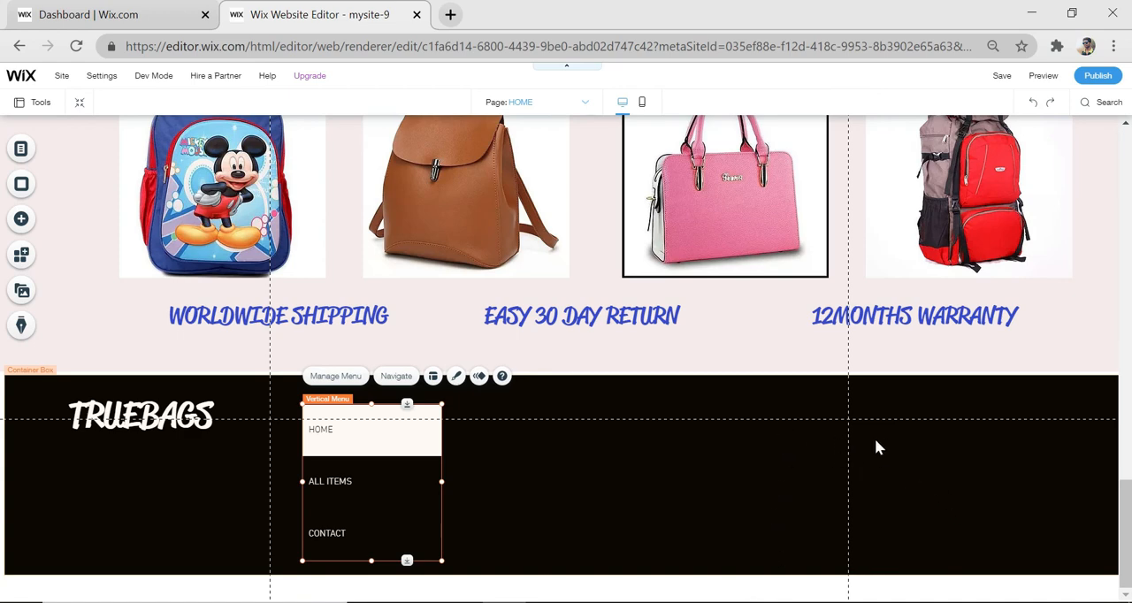
Add a social bar with colored square icons to the black box, beside the CONTACT menu item
click(21, 219)
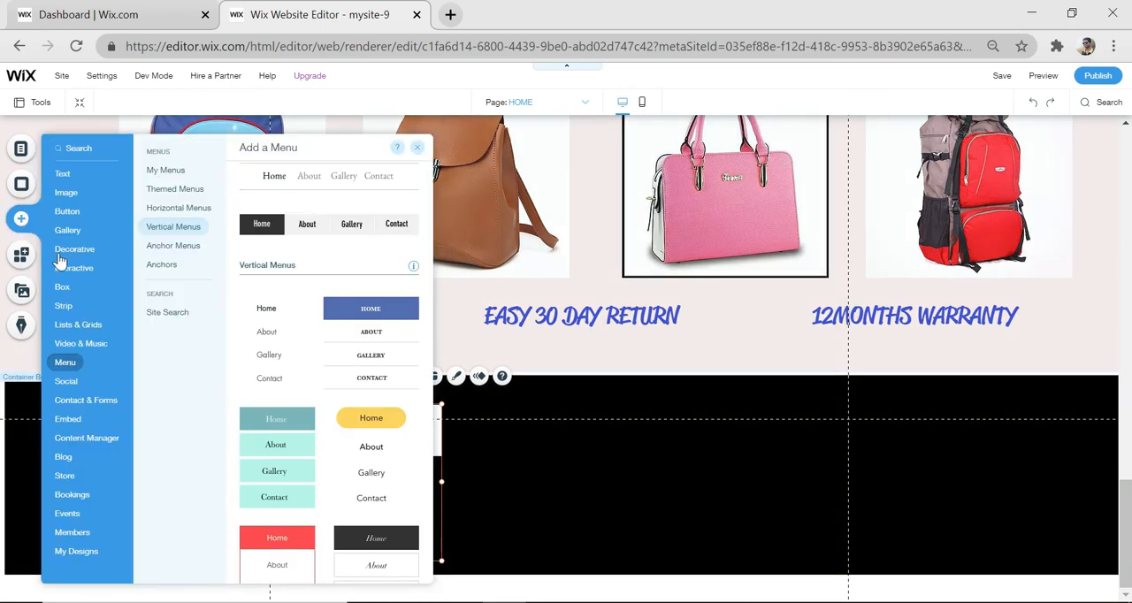
click(76, 388)
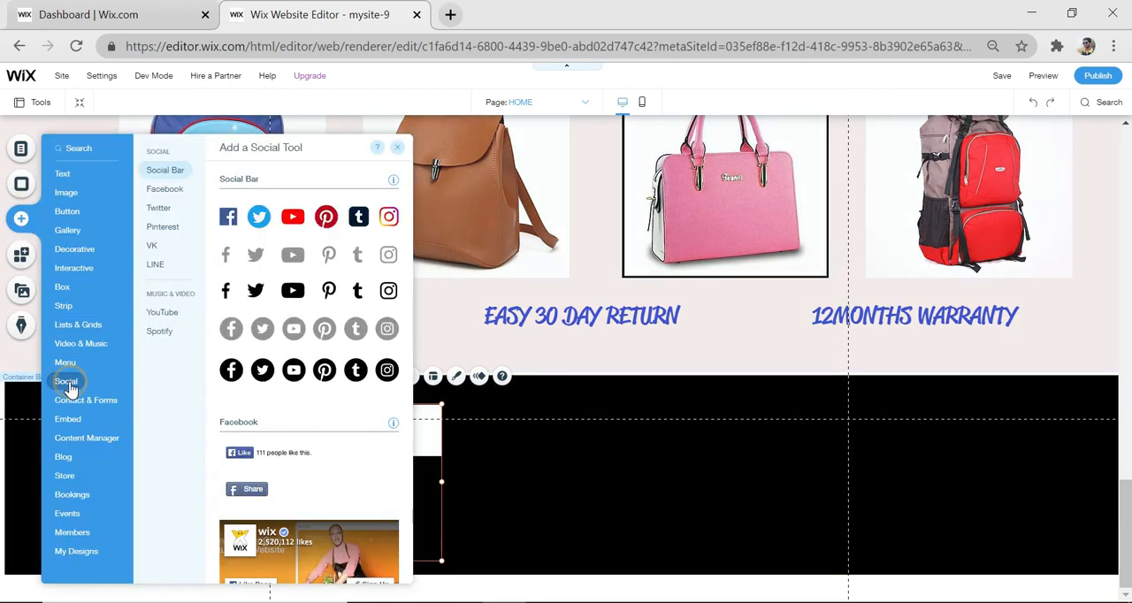
scroll(309, 368, down, 2)
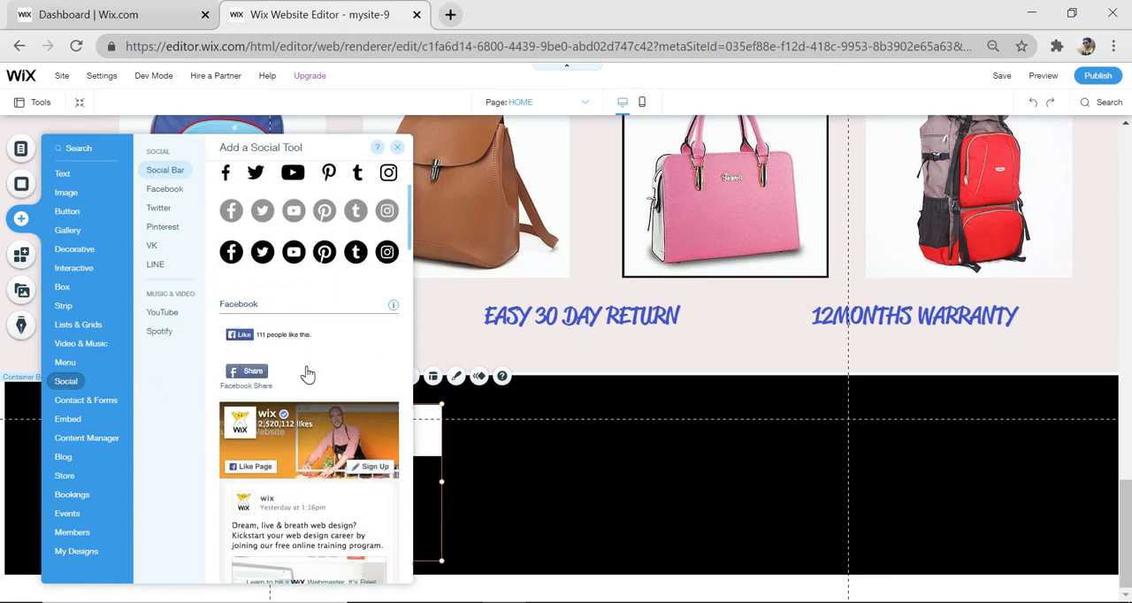
scroll(306, 374, up, 2)
scroll(306, 374, up, 1)
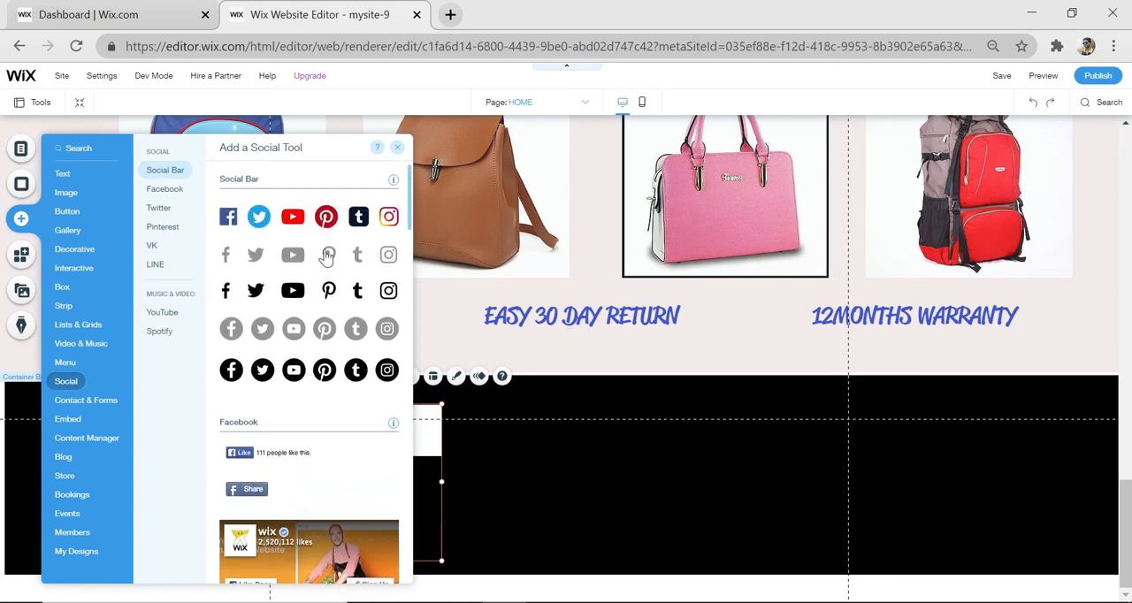
drag(383, 258, 583, 528)
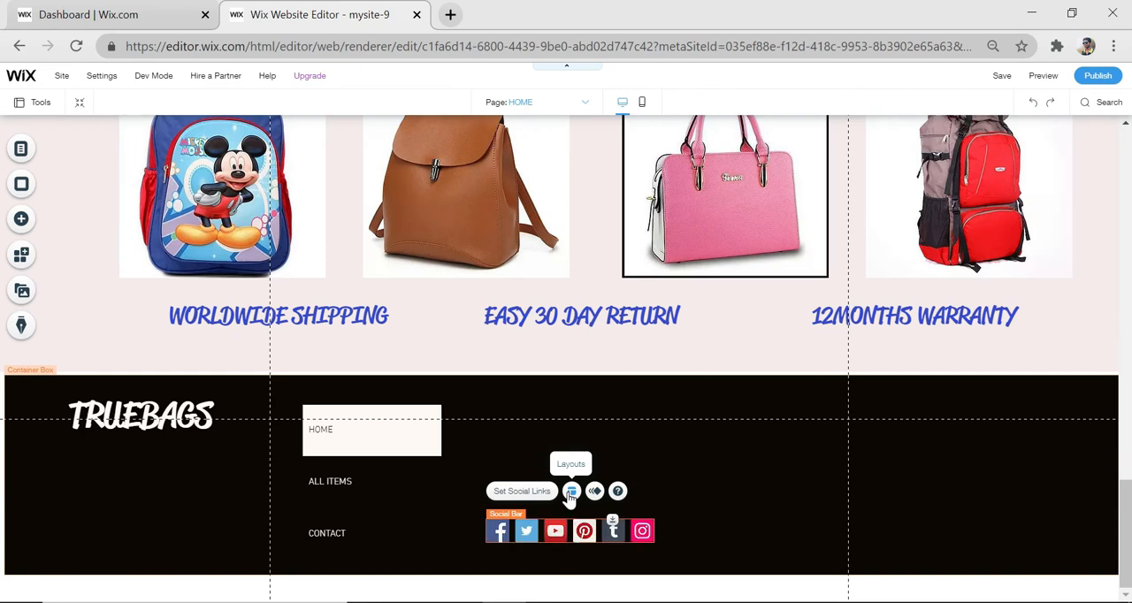
Set the social bar's icon size to 59 px and shift the bar slightly away from the vertical menu
click(570, 493)
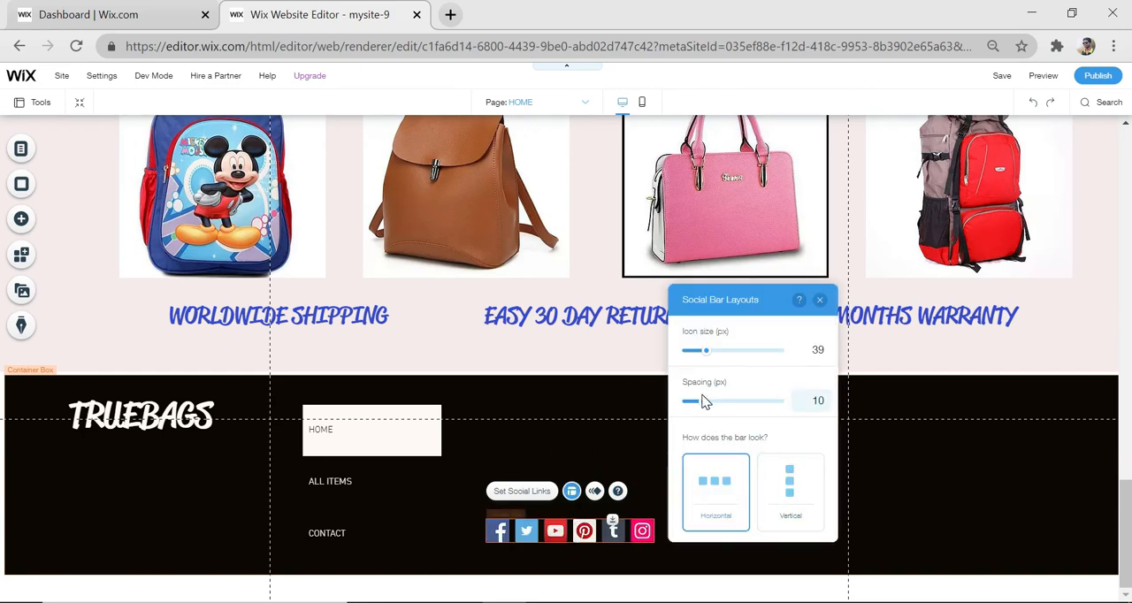
drag(708, 355, 723, 358)
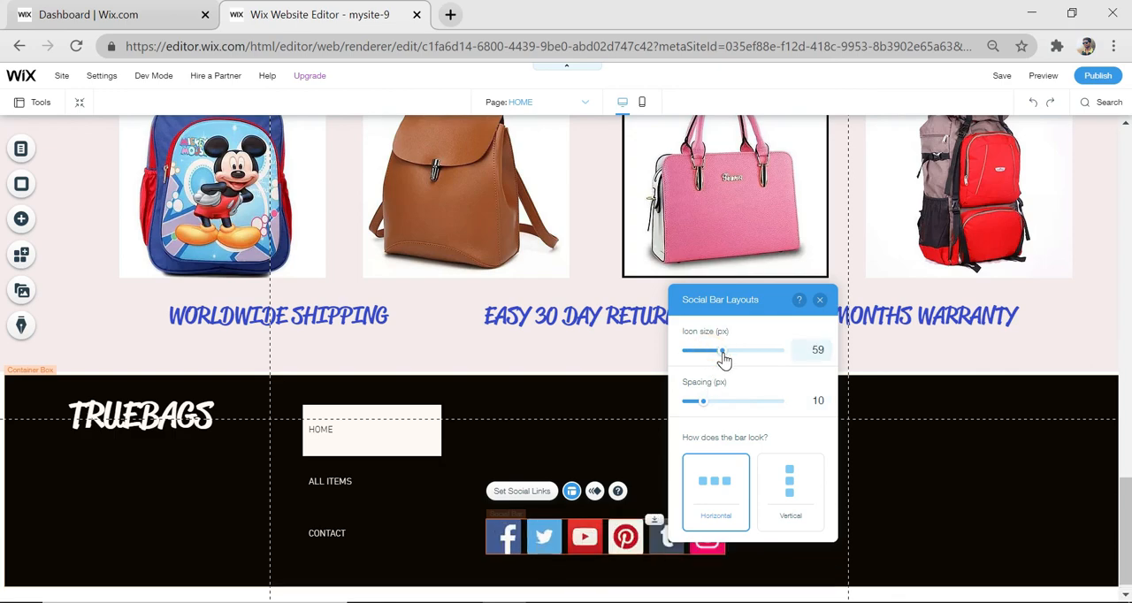
click(926, 525)
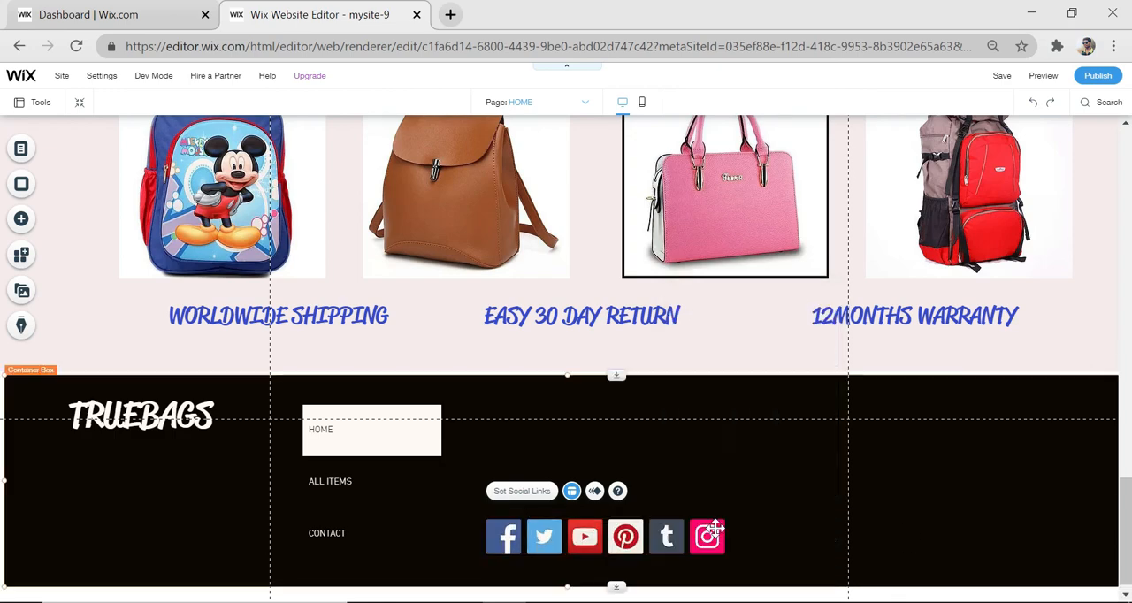
click(634, 543)
drag(634, 543, 648, 546)
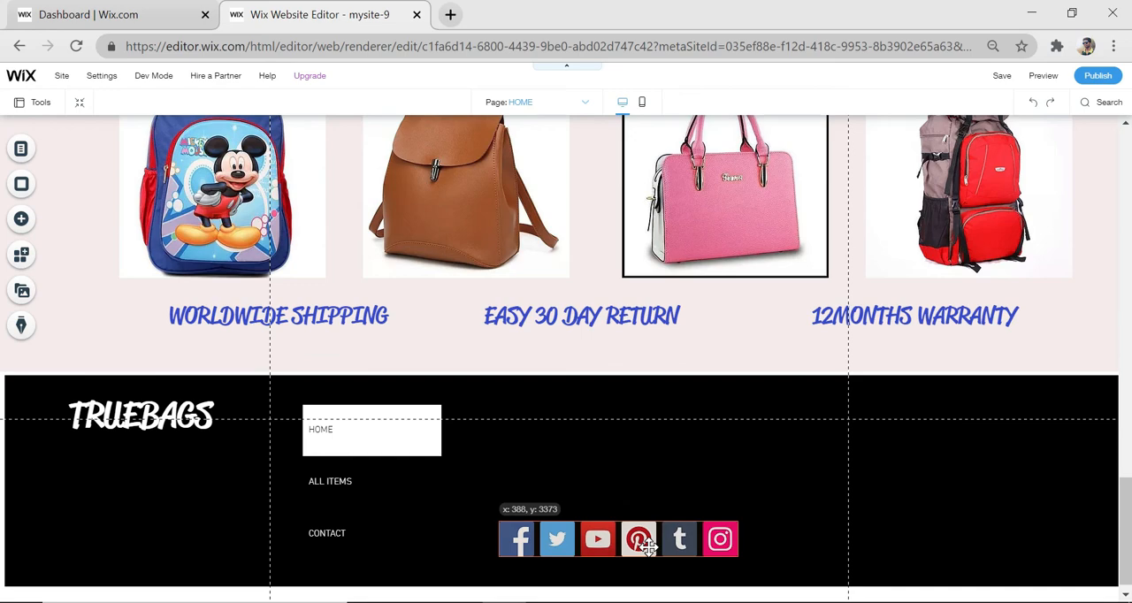
click(909, 513)
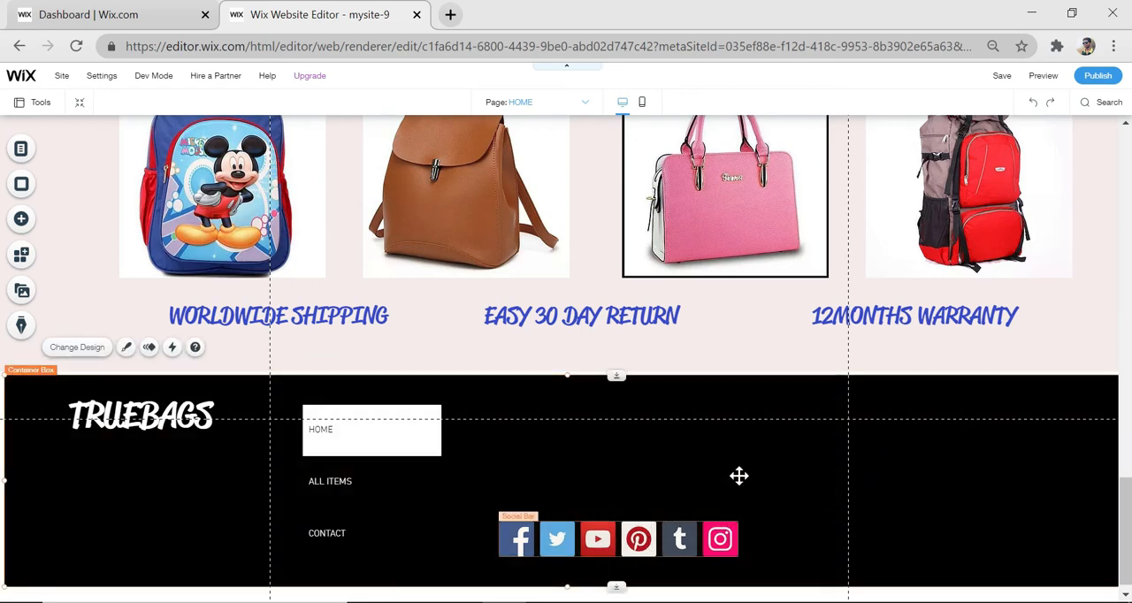
Add the compact email-only Subscribe form to the black box, on the far side of the social bar
click(27, 220)
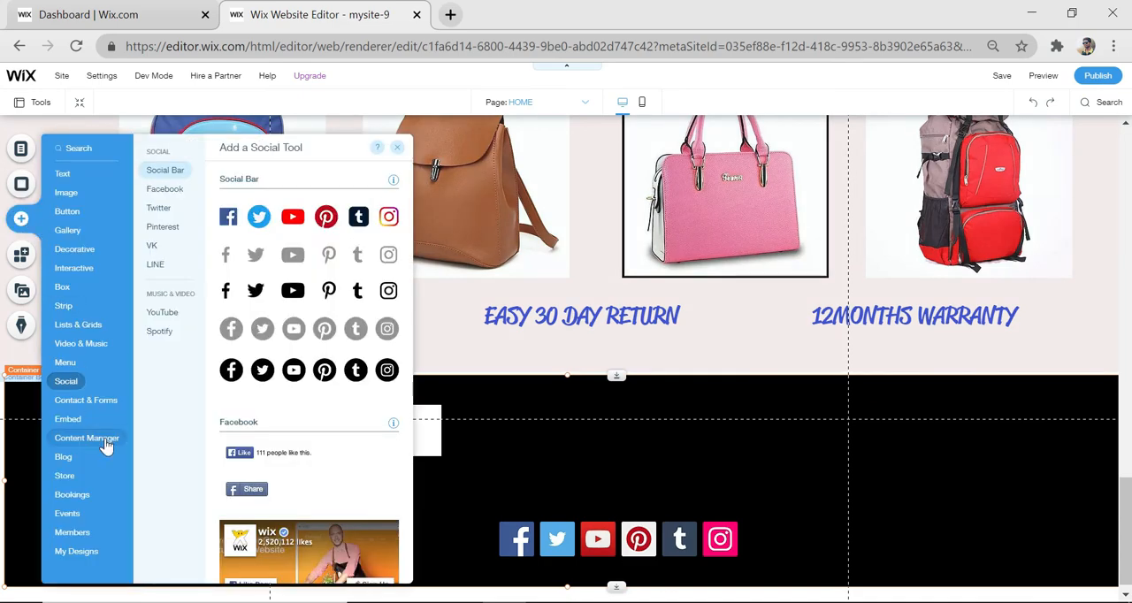
click(93, 402)
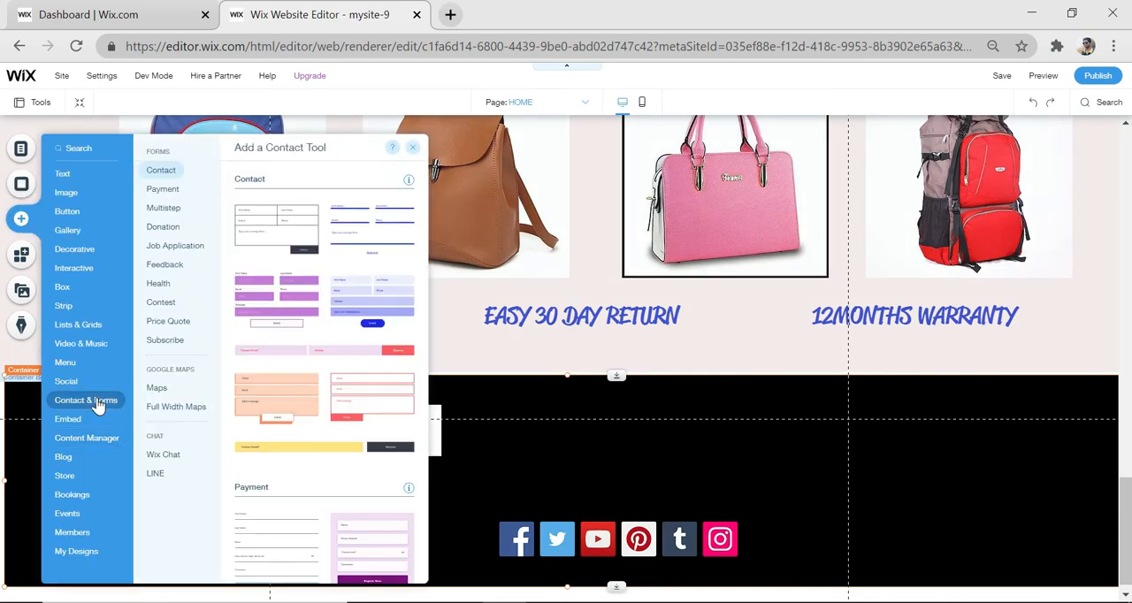
scroll(302, 373, down, 10)
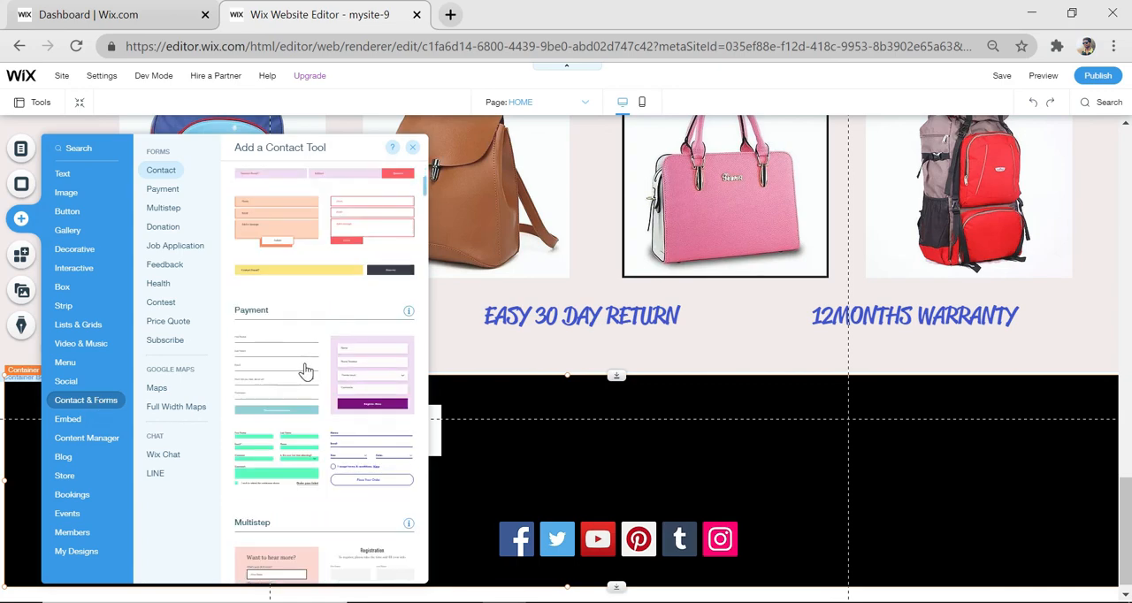
scroll(303, 373, down, 8)
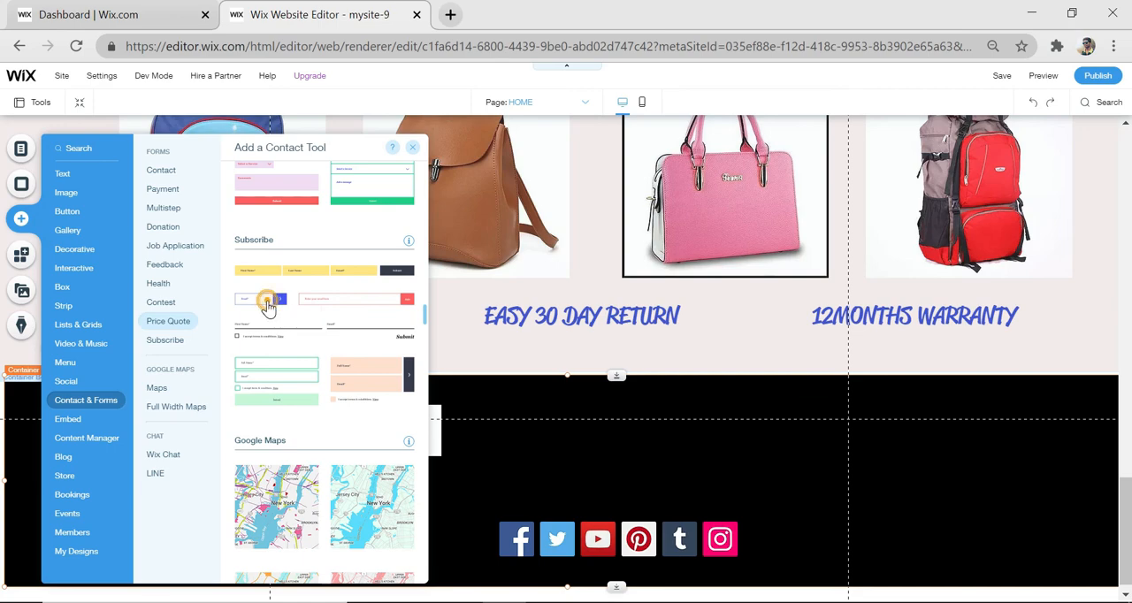
drag(266, 299, 990, 525)
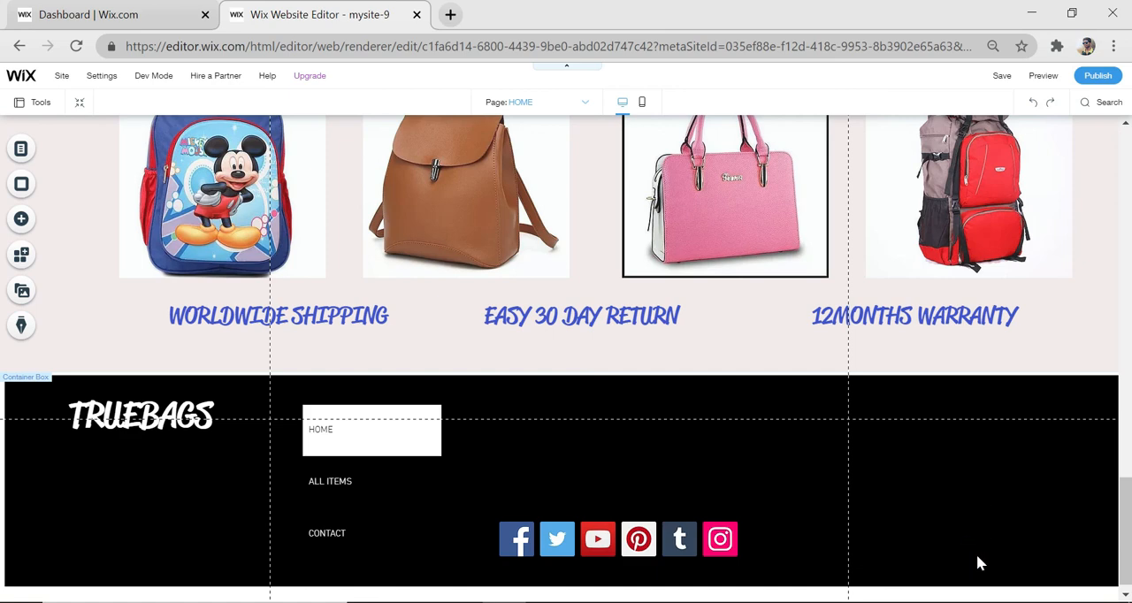
click(890, 527)
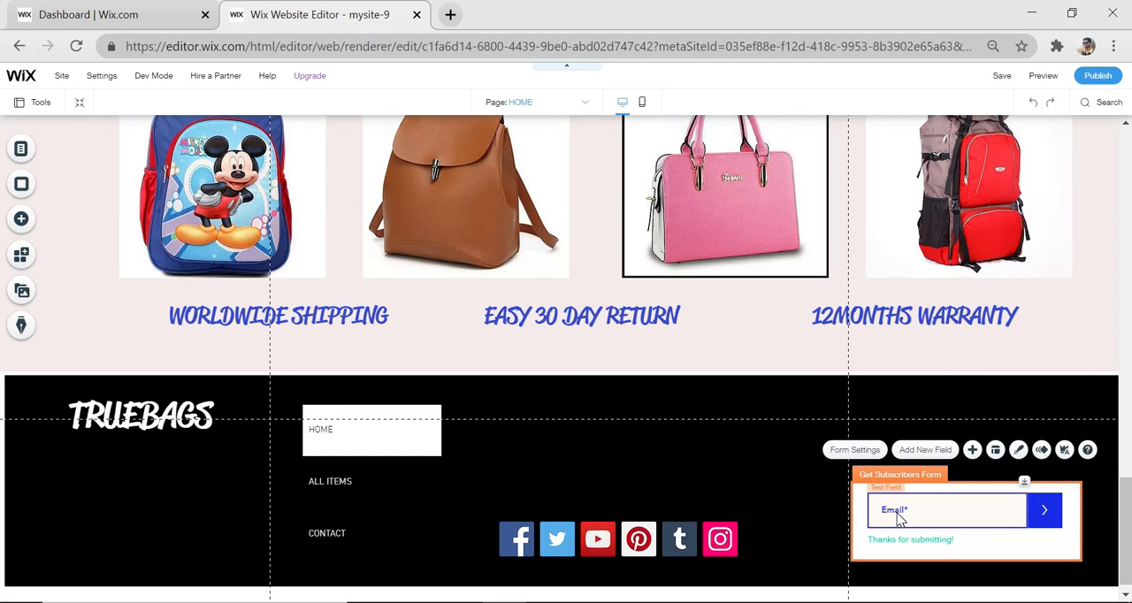
scroll(947, 491, up, 1)
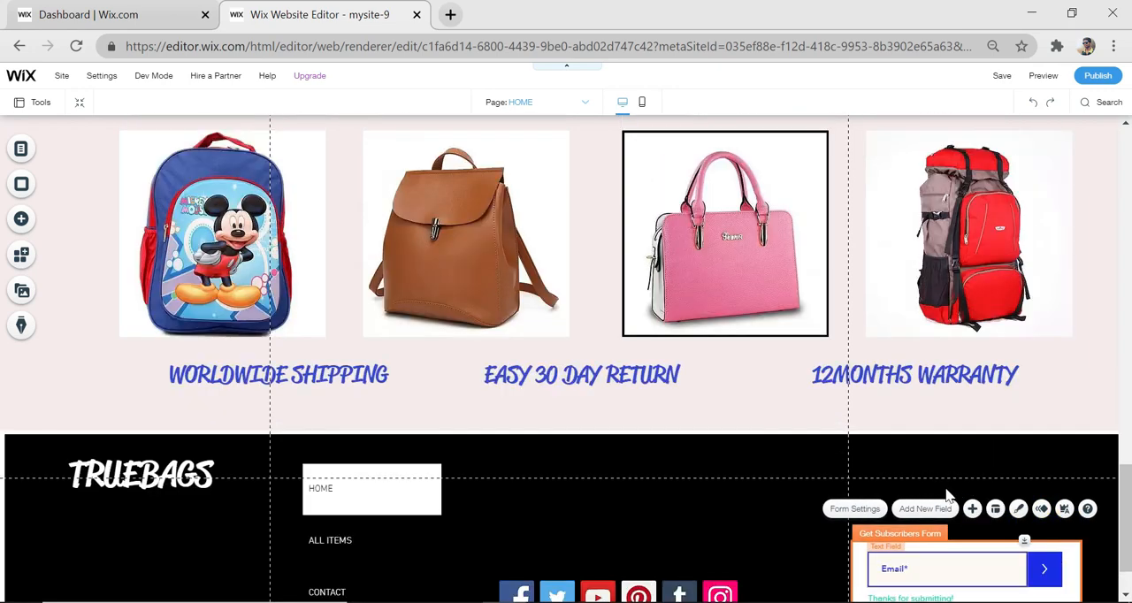
scroll(724, 449, up, 1)
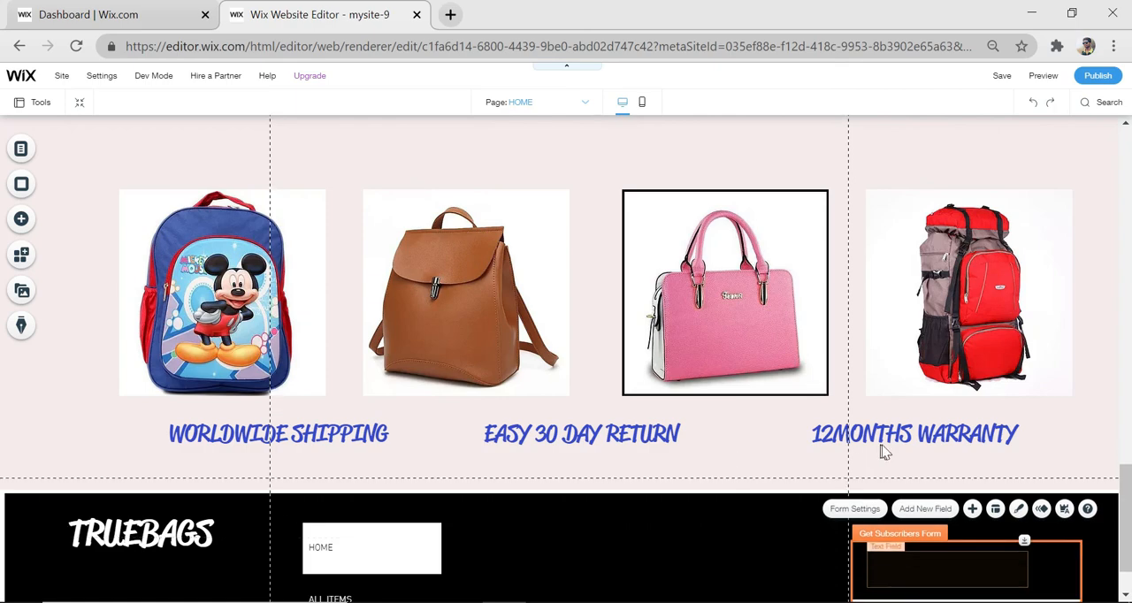
scroll(882, 450, down, 1)
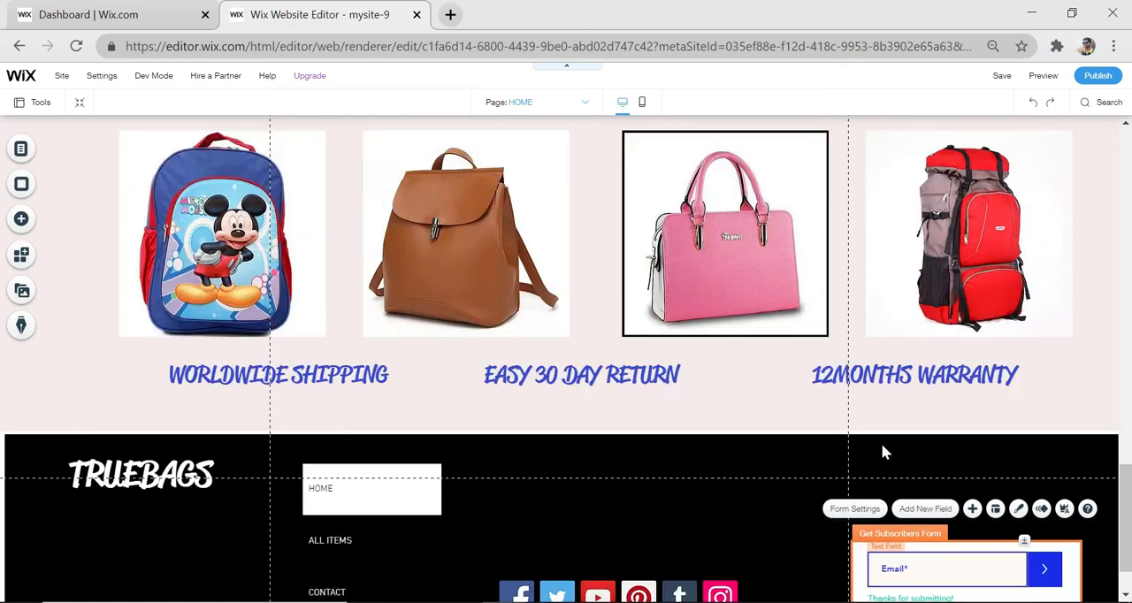
click(911, 573)
scroll(917, 525, down, 1)
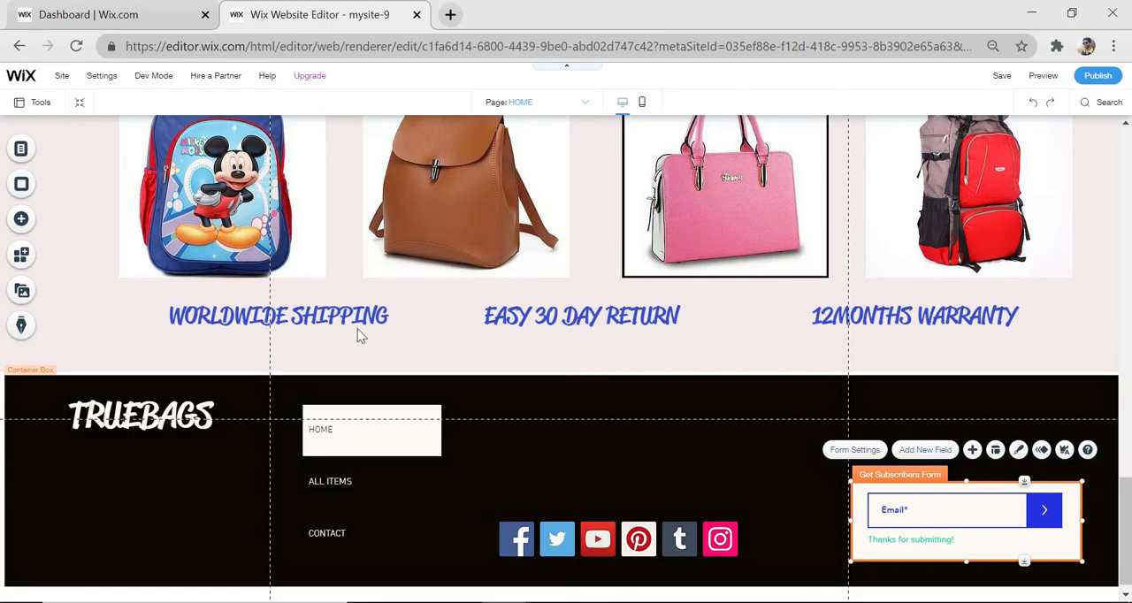
Add a Heading 3 text reading JOIN US directly above the subscribe form and set its color to white
click(20, 220)
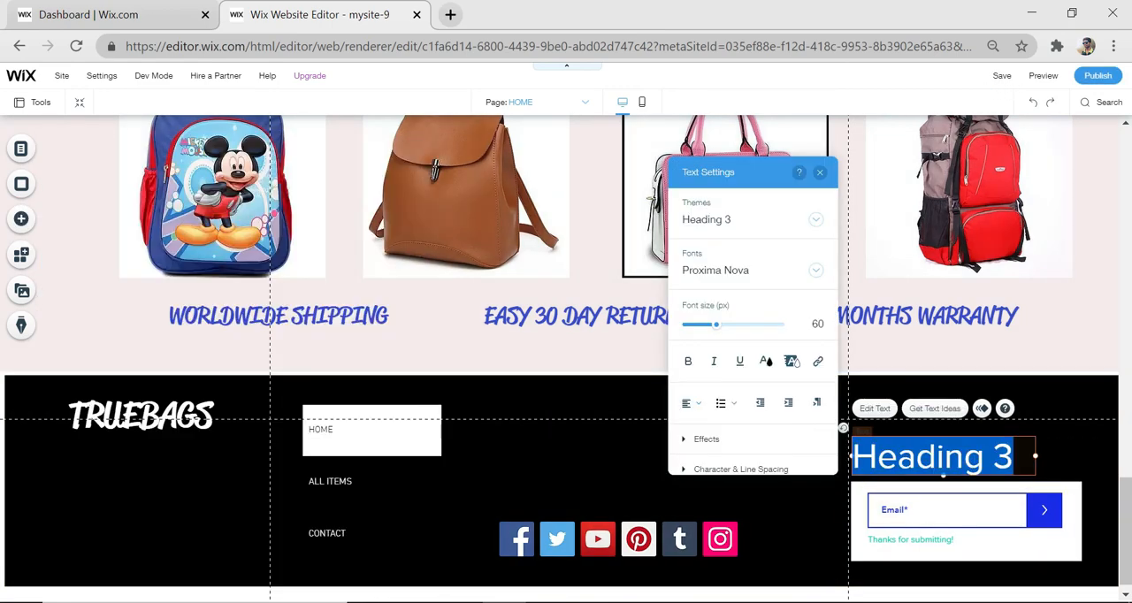
key(BackSpace)
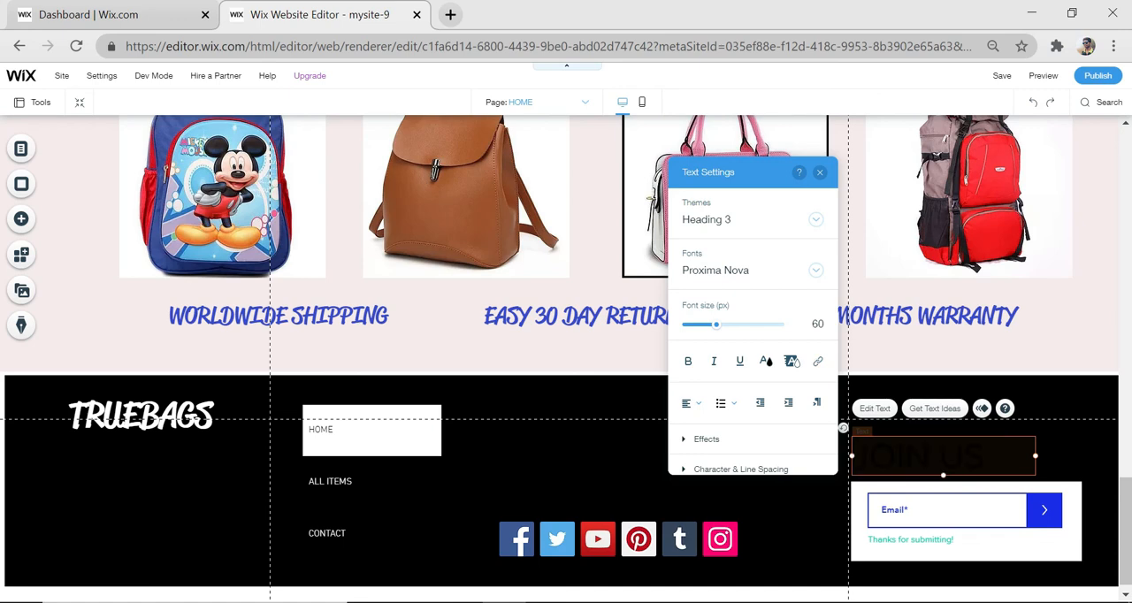
click(766, 362)
click(713, 364)
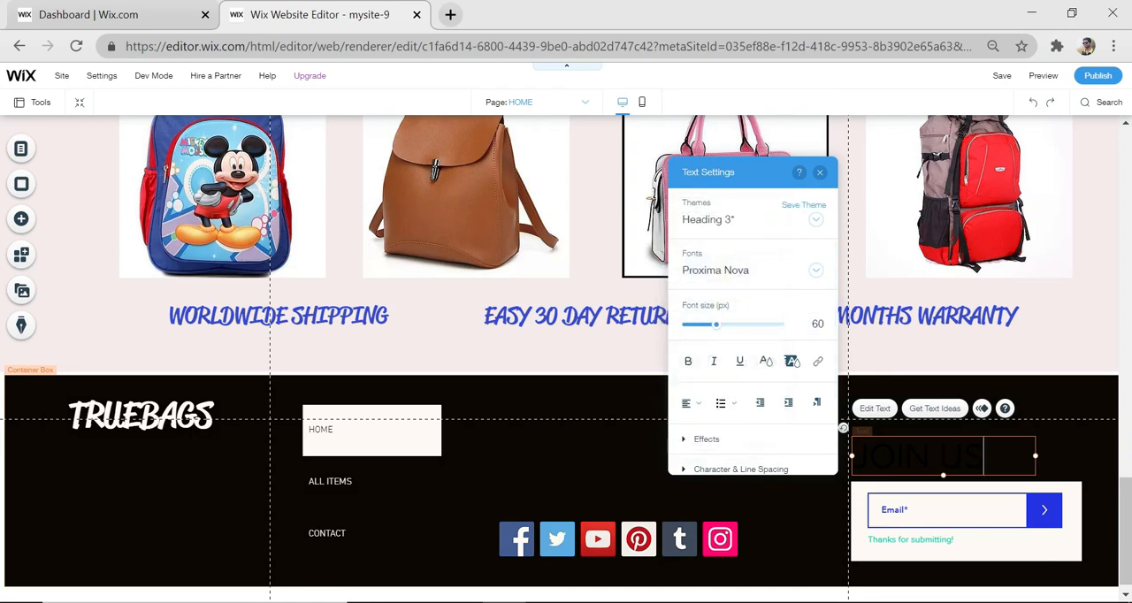
key(ctrl+a)
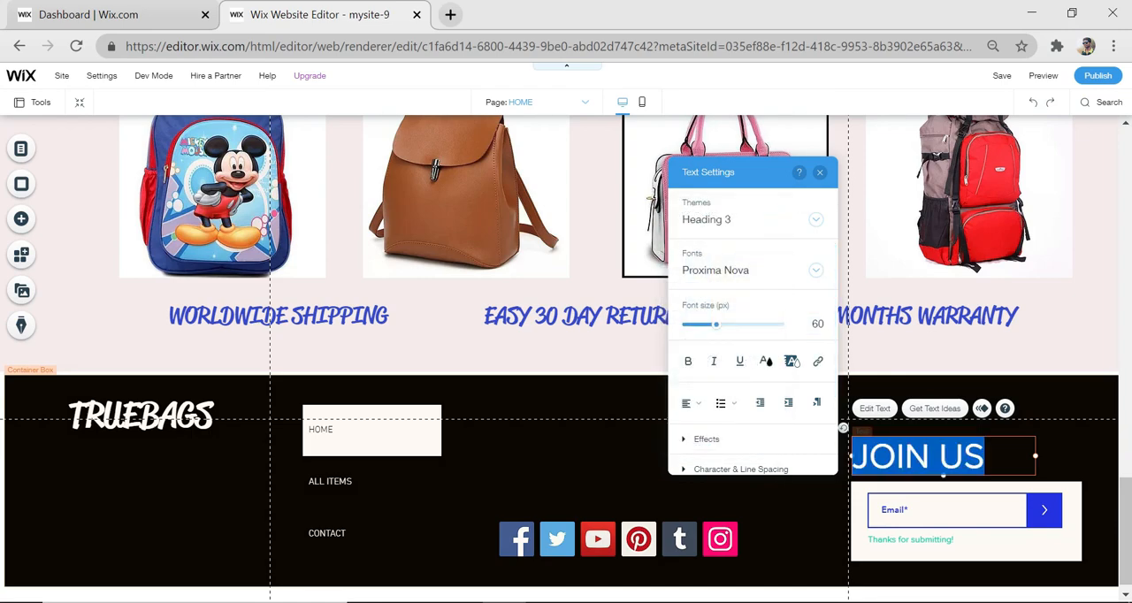
click(766, 363)
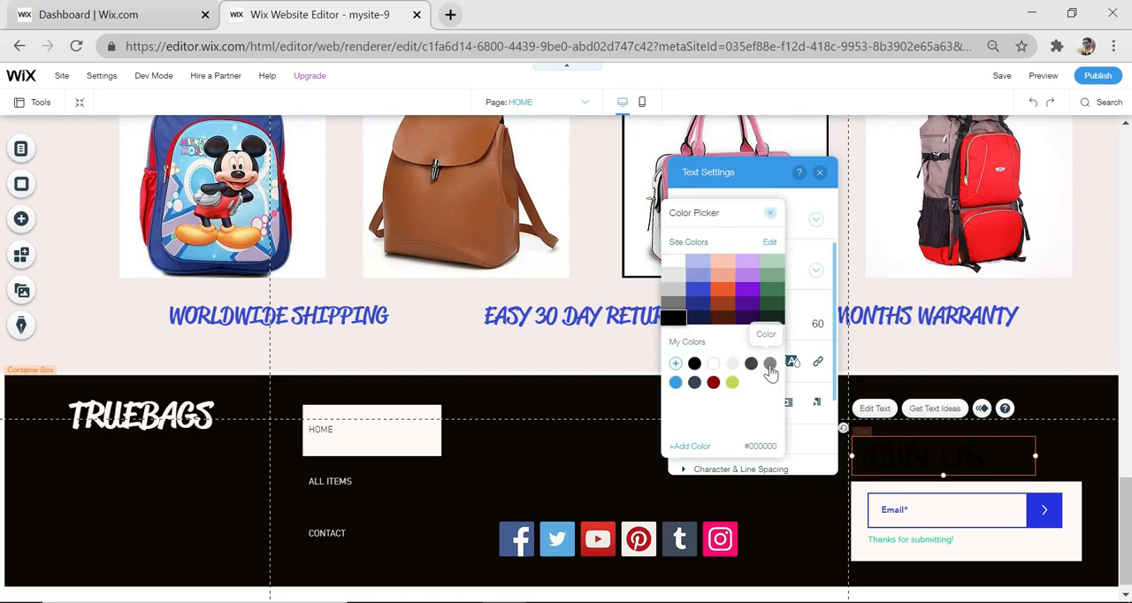
click(714, 364)
click(771, 511)
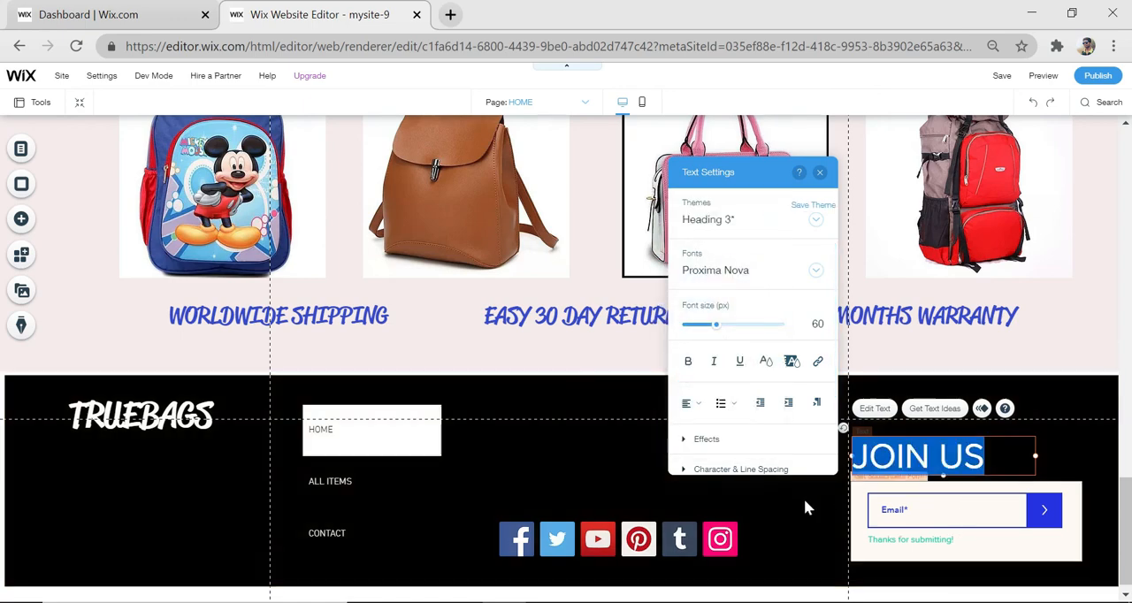
click(788, 507)
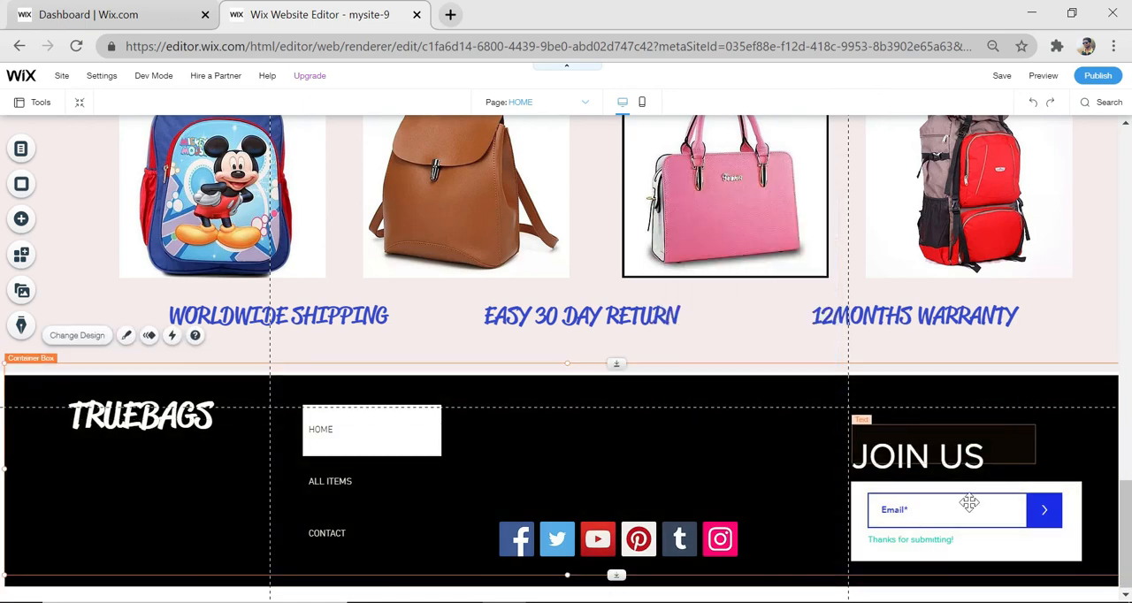
scroll(866, 408, up, 1)
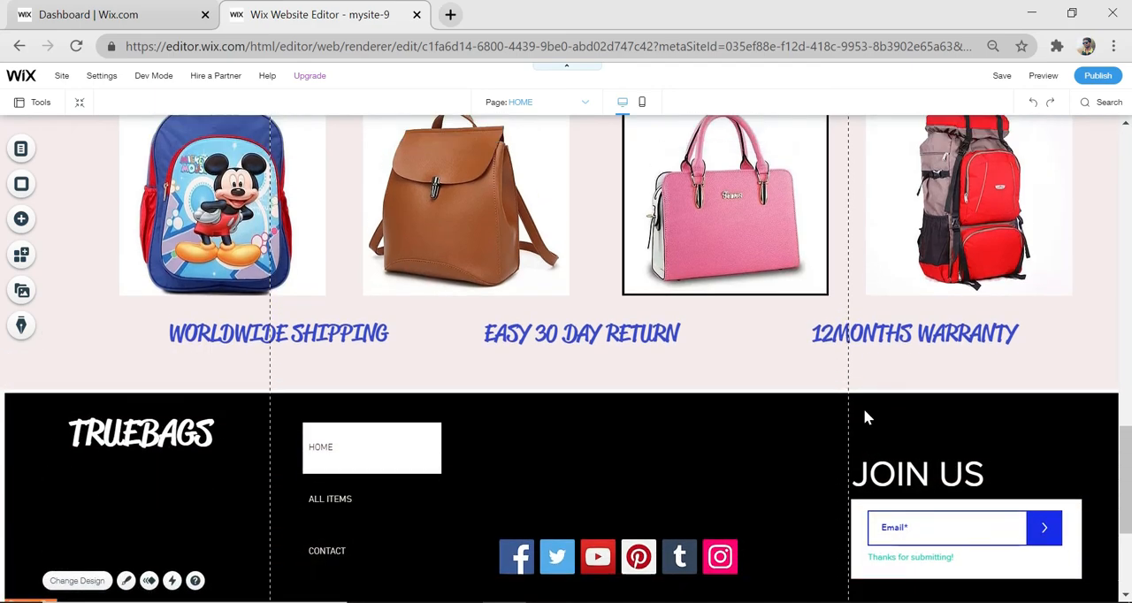
scroll(865, 411, up, 15)
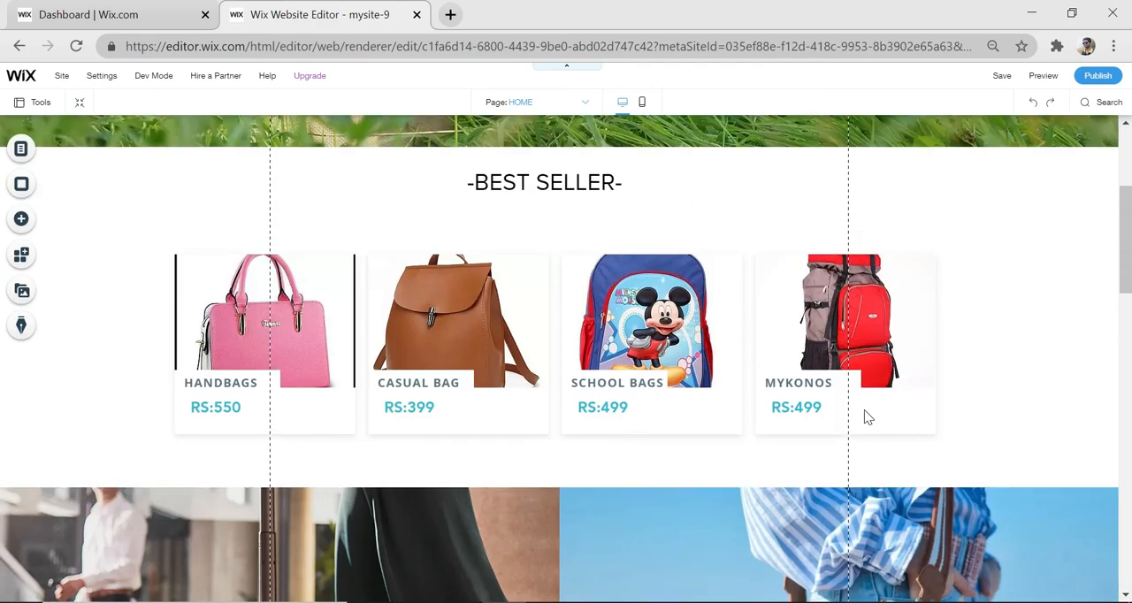
scroll(864, 410, up, 6)
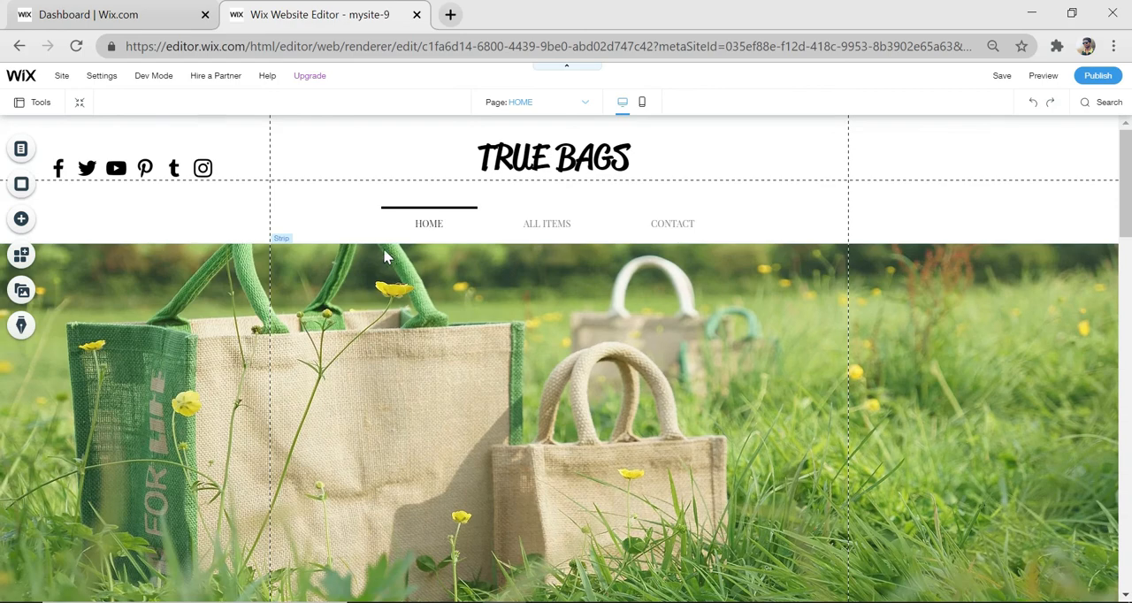